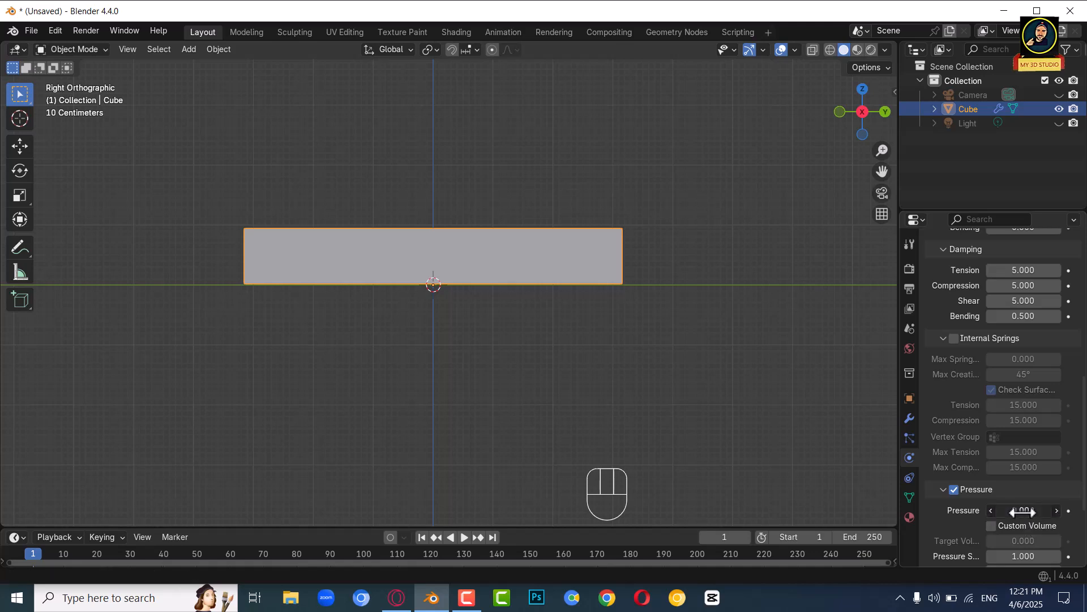
# Step: Set the cube's cloth pressure to 2 and its gravity field weight to 0
pyautogui.write('2')
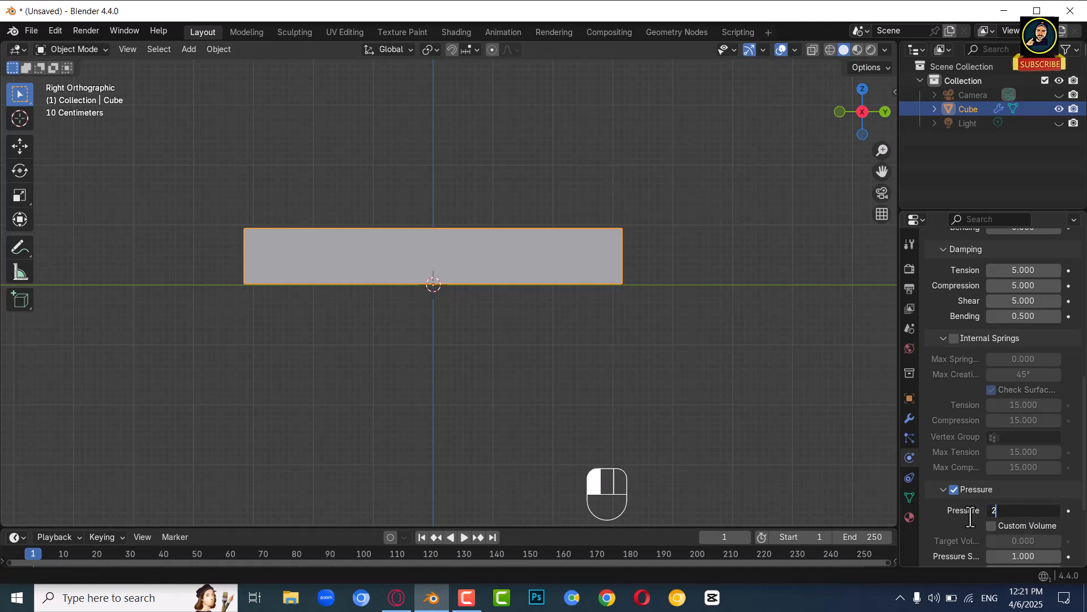
pyautogui.press('Return')
pyautogui.scroll(-5, 970, 517)
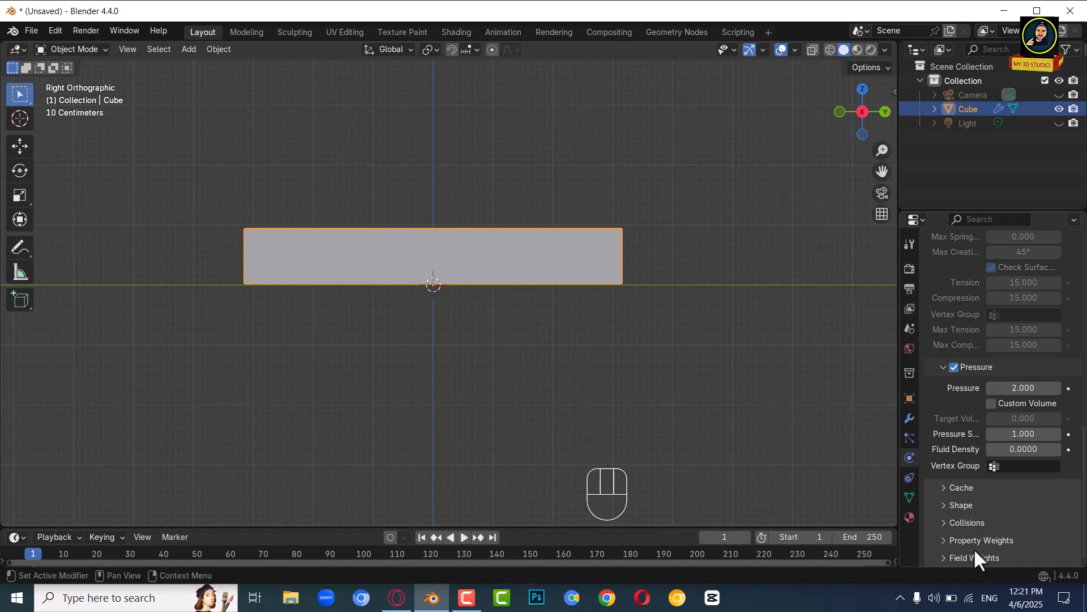
pyautogui.click(971, 556)
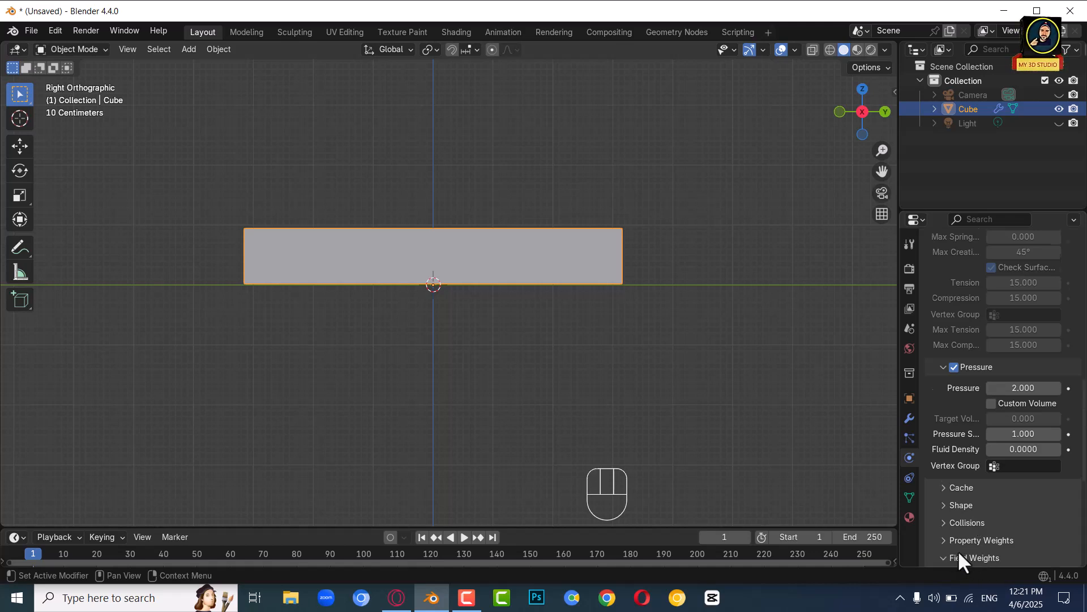
pyautogui.scroll(-6, 957, 549)
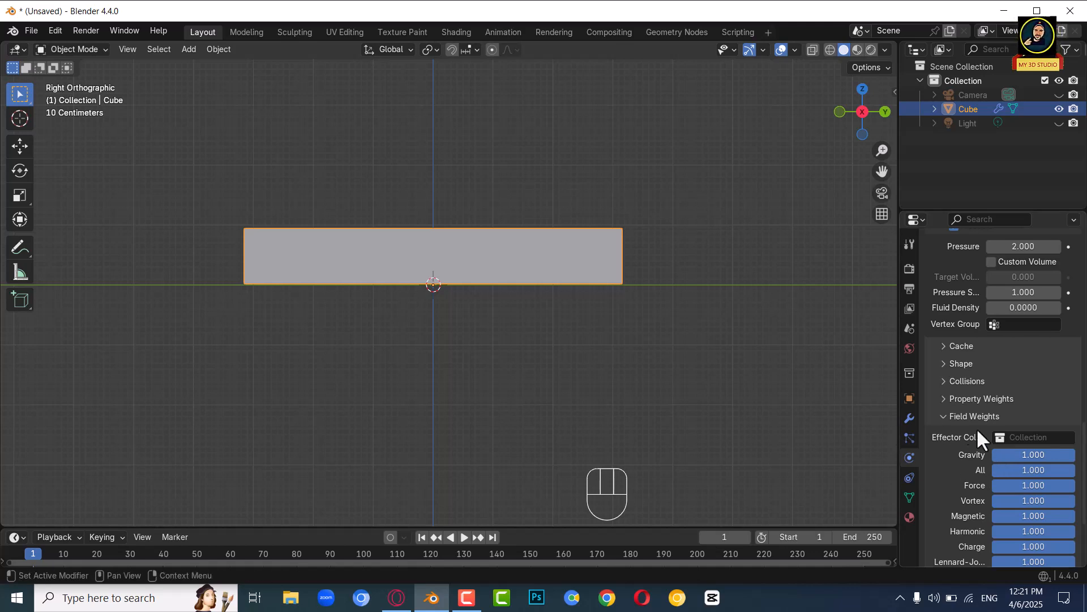
pyautogui.click(1014, 454)
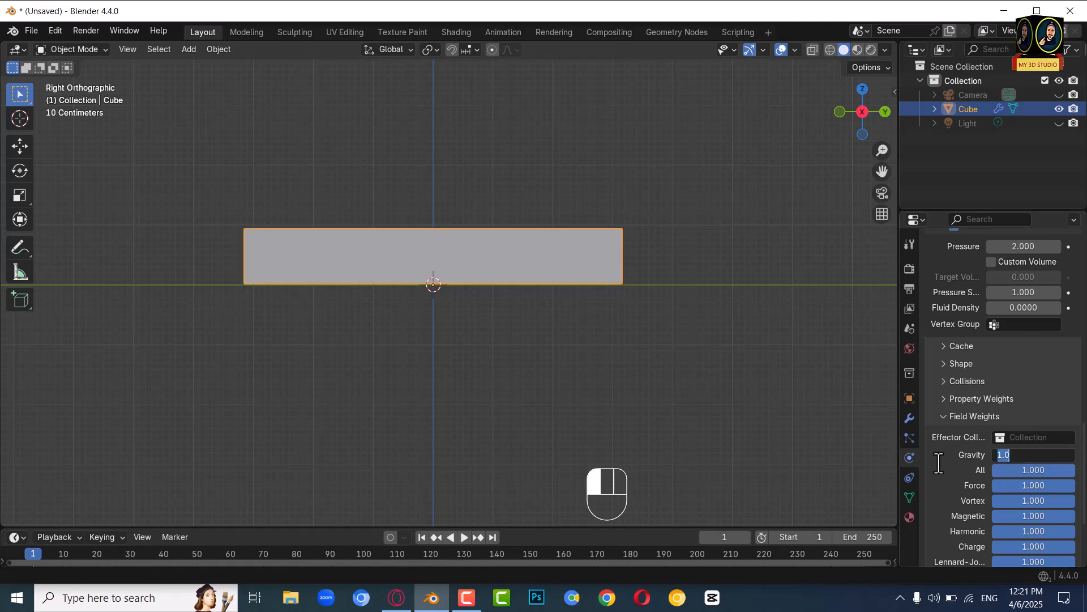
pyautogui.write('0')
pyautogui.press('Return')
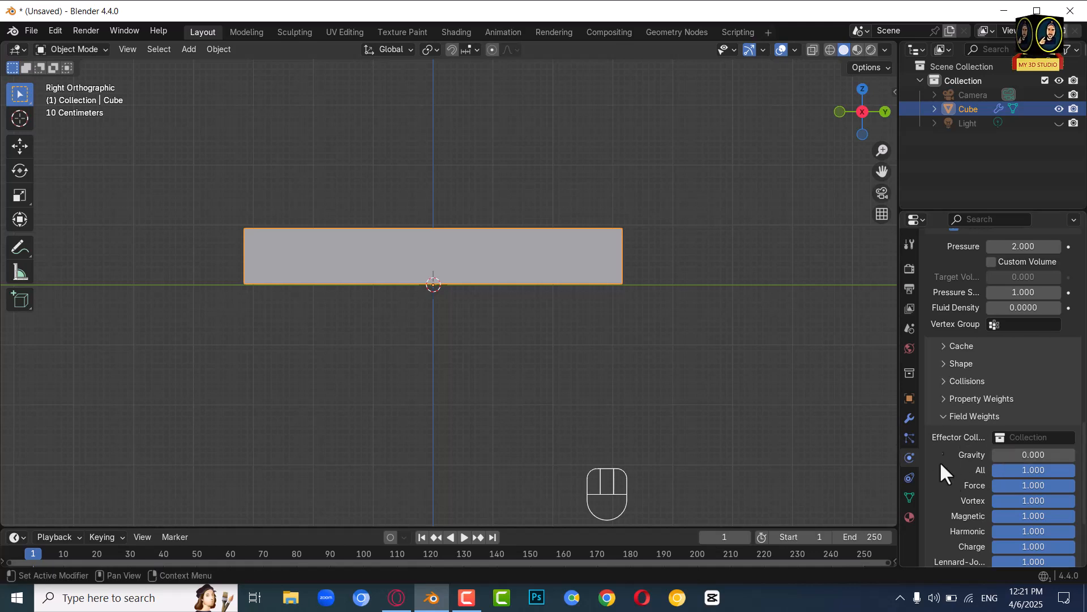
# Step: Advance the cloth simulation to frame 2 so the cube inflates into a cushion shape
pyautogui.click(543, 528)
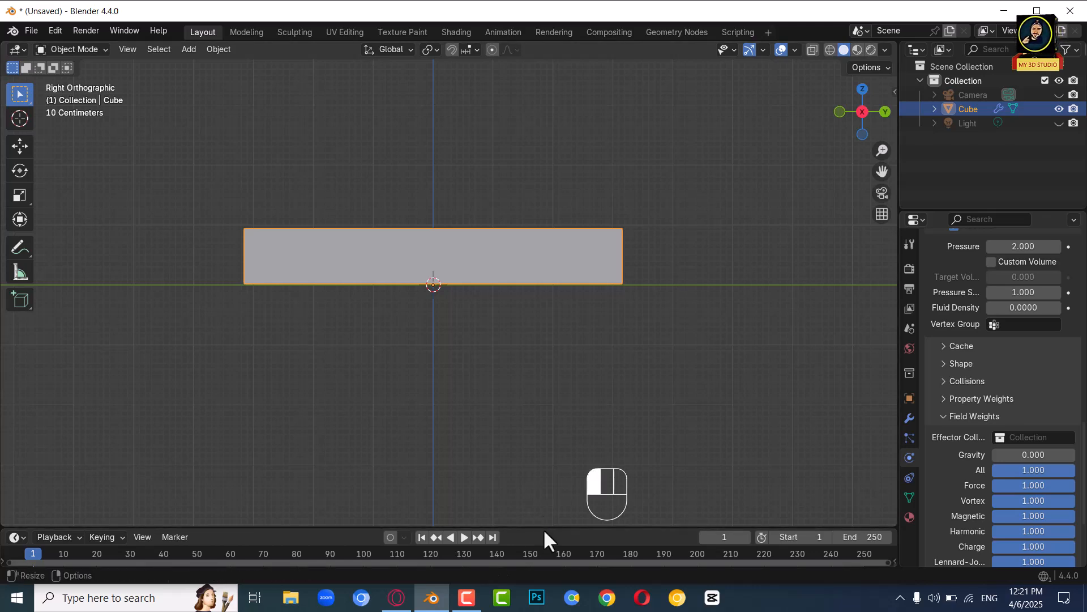
pyautogui.click(545, 522)
pyautogui.moveTo(549, 526); pyautogui.dragTo(555, 481)
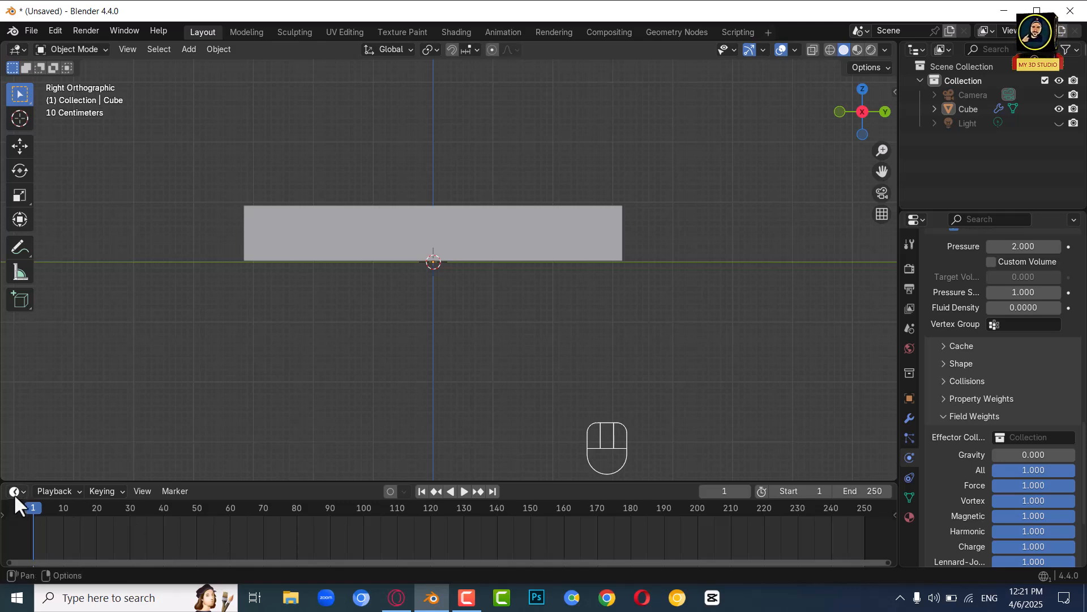
pyautogui.click(36, 504)
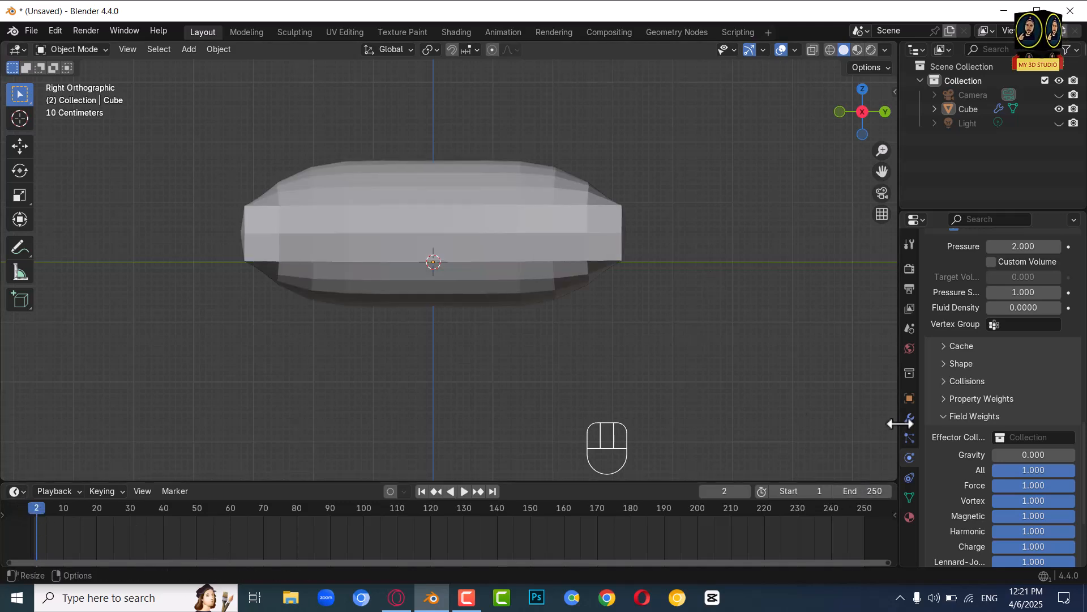
pyautogui.moveTo(689, 480); pyautogui.dragTo(685, 552)
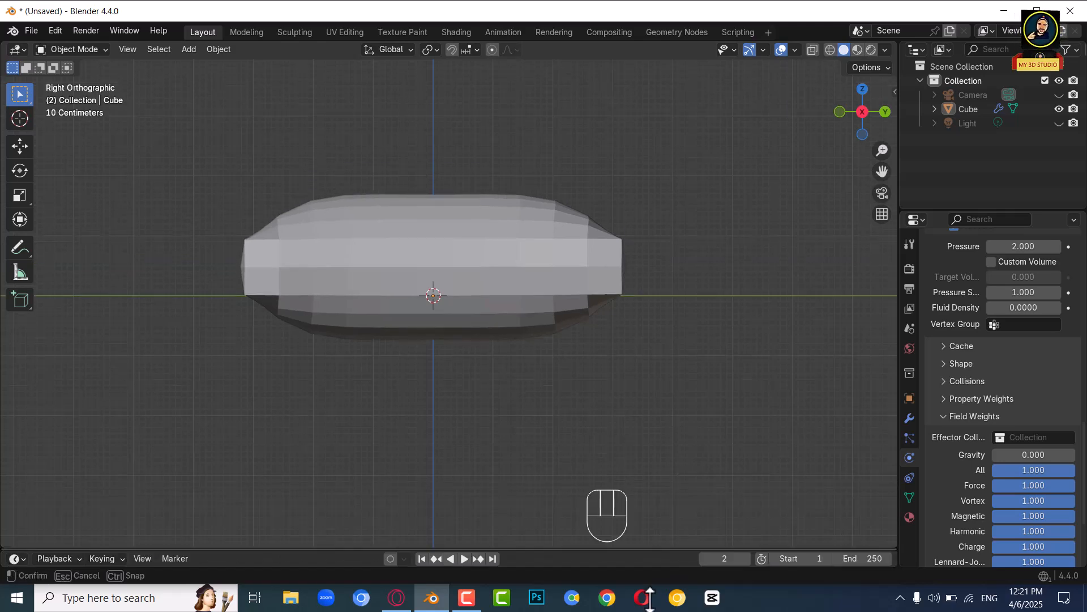
# Step: Apply the Cloth modifier to make the inflated cube shape permanent
pyautogui.click(910, 419)
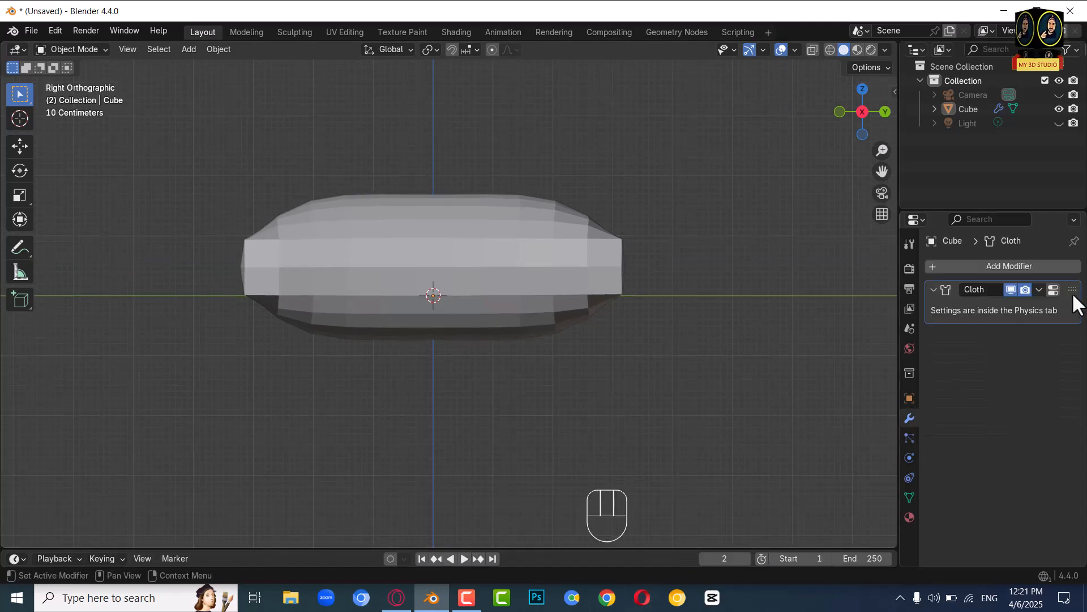
pyautogui.click(1039, 289)
pyautogui.click(966, 300)
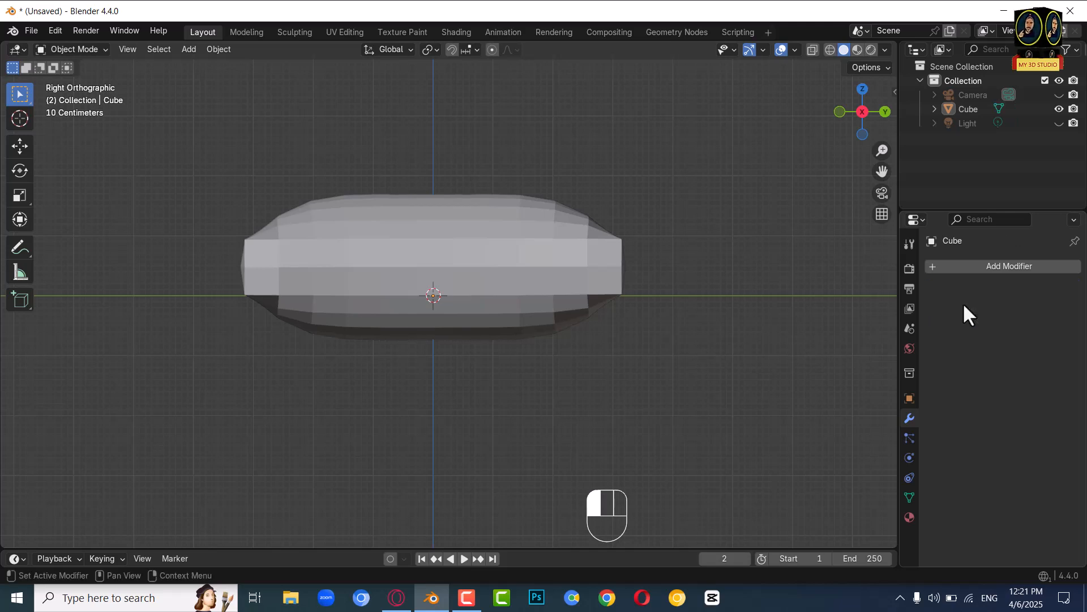
# Step: Add a Subdivision Surface modifier to the cushion, with a raised viewport level, and apply it
pyautogui.click(1000, 266)
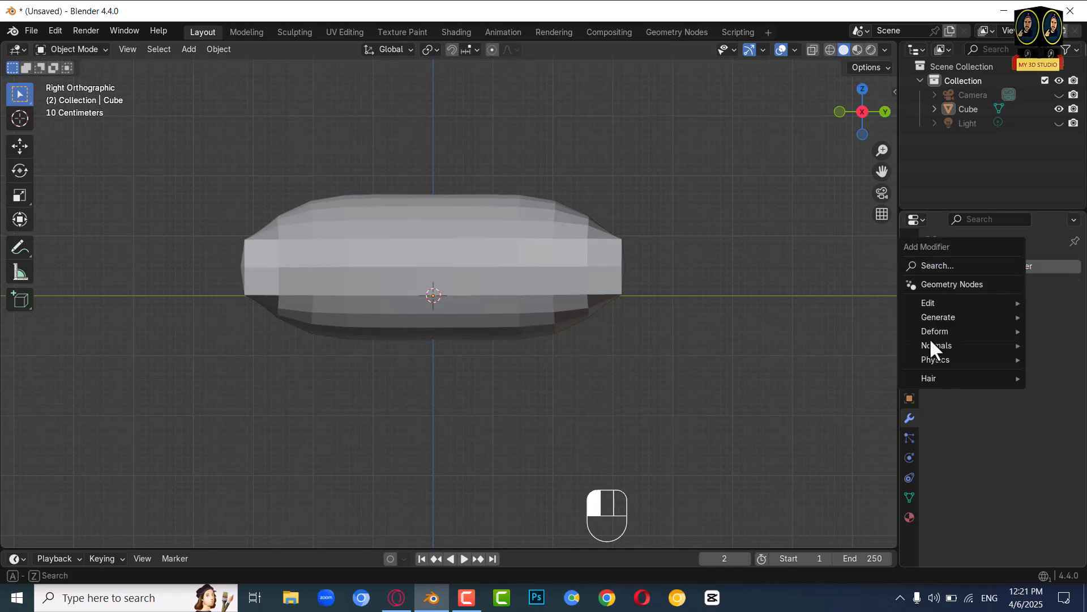
pyautogui.moveTo(945, 315)
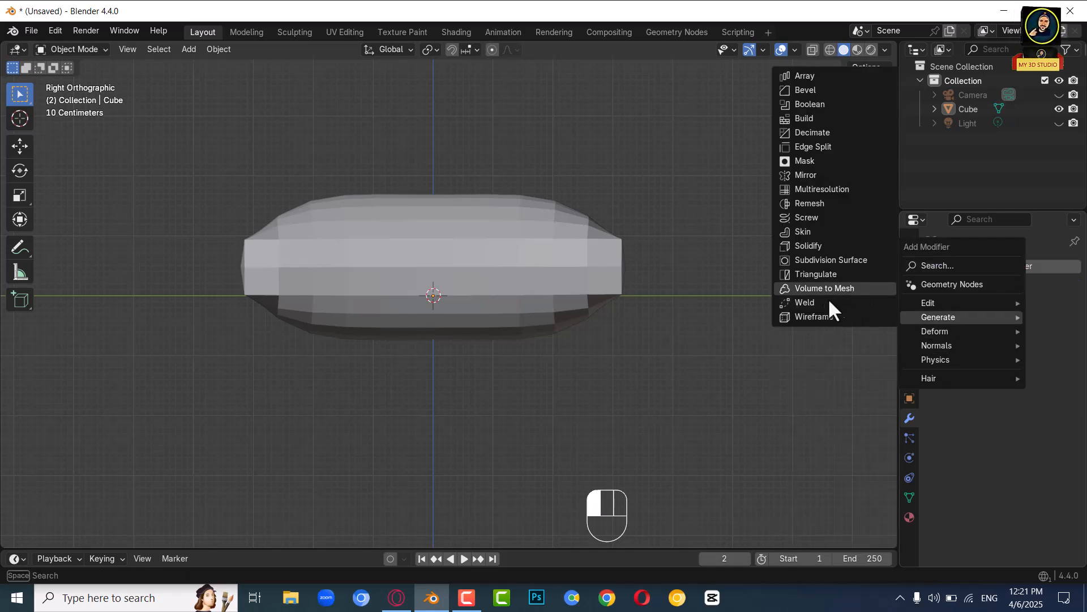
pyautogui.click(816, 260)
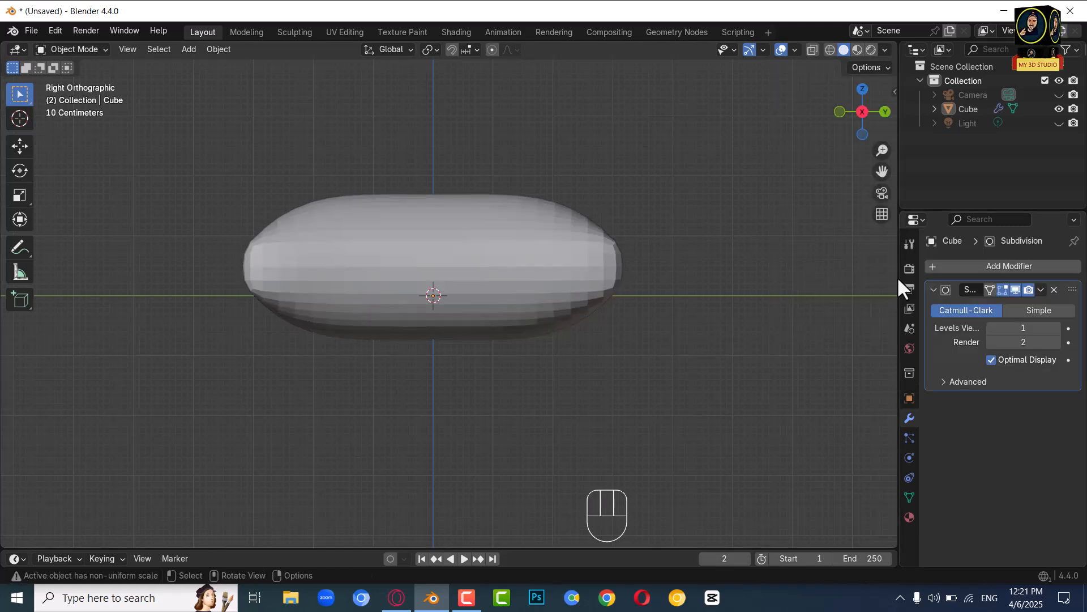
pyautogui.click(1056, 327)
pyautogui.click(1040, 289)
pyautogui.click(980, 306)
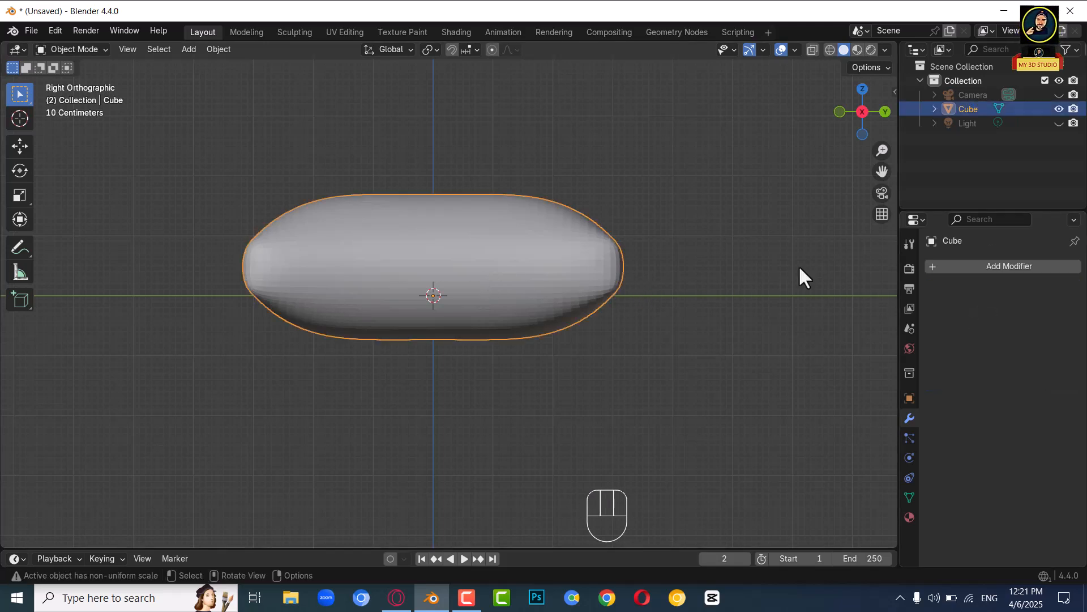
# Step: Flatten the cushion by scaling it to about 0.585 along the Z axis
pyautogui.press('s')
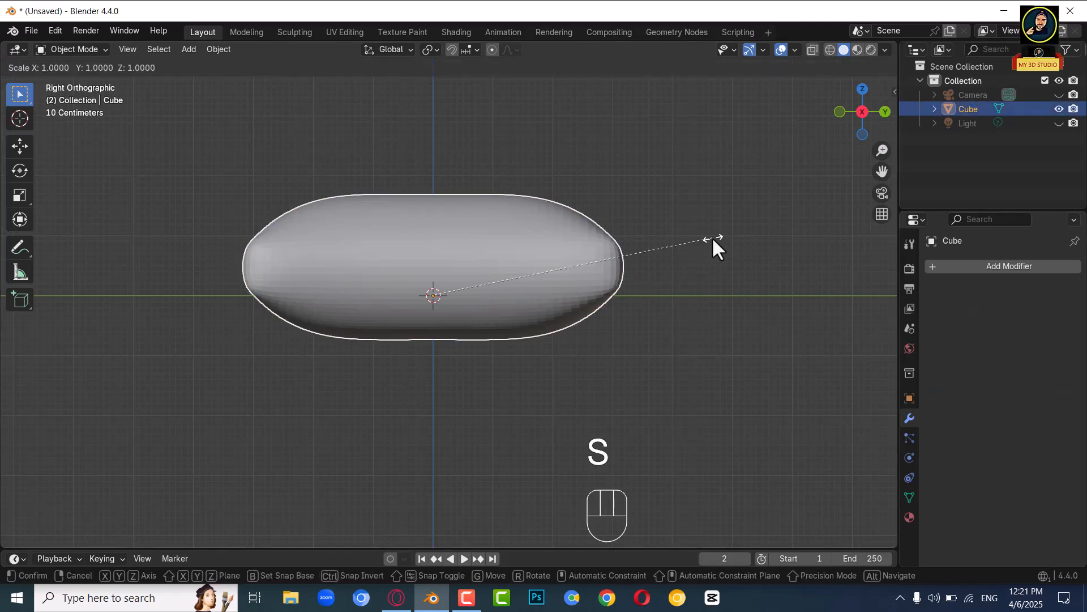
pyautogui.press('z')
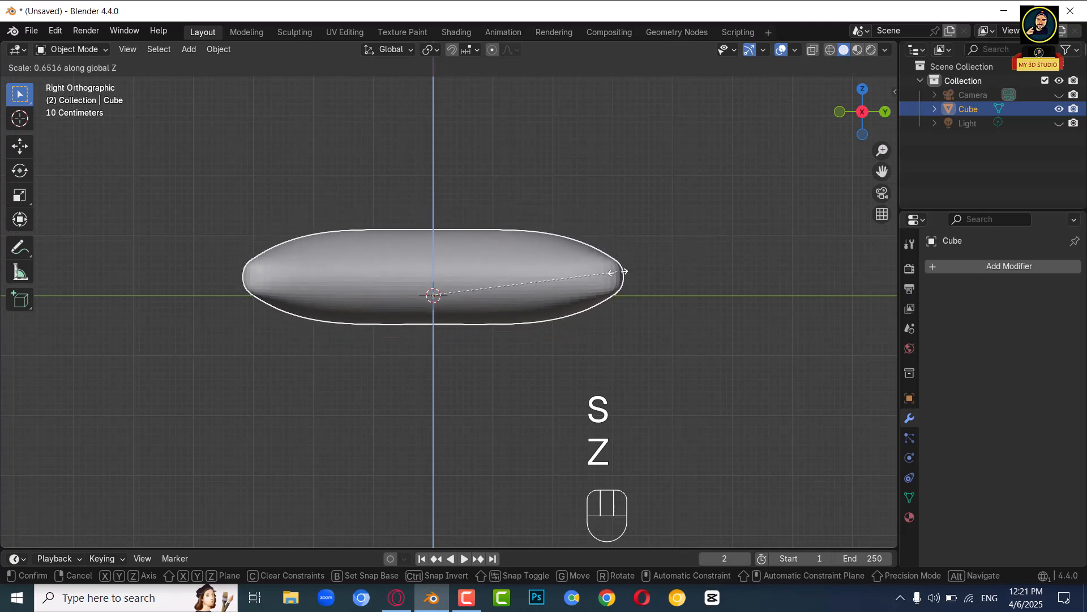
pyautogui.click(599, 276)
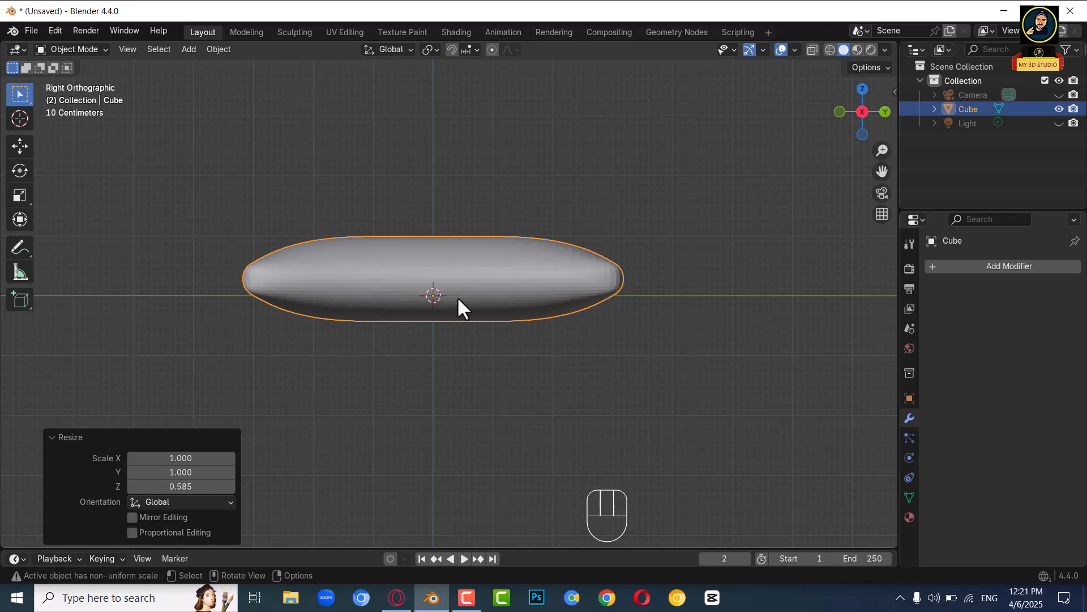
# Step: Duplicate the cushion and move the copy about -6.13 m along Y, end to end with the original
pyautogui.hotkey('shift', 'd')
pyautogui.press('g')
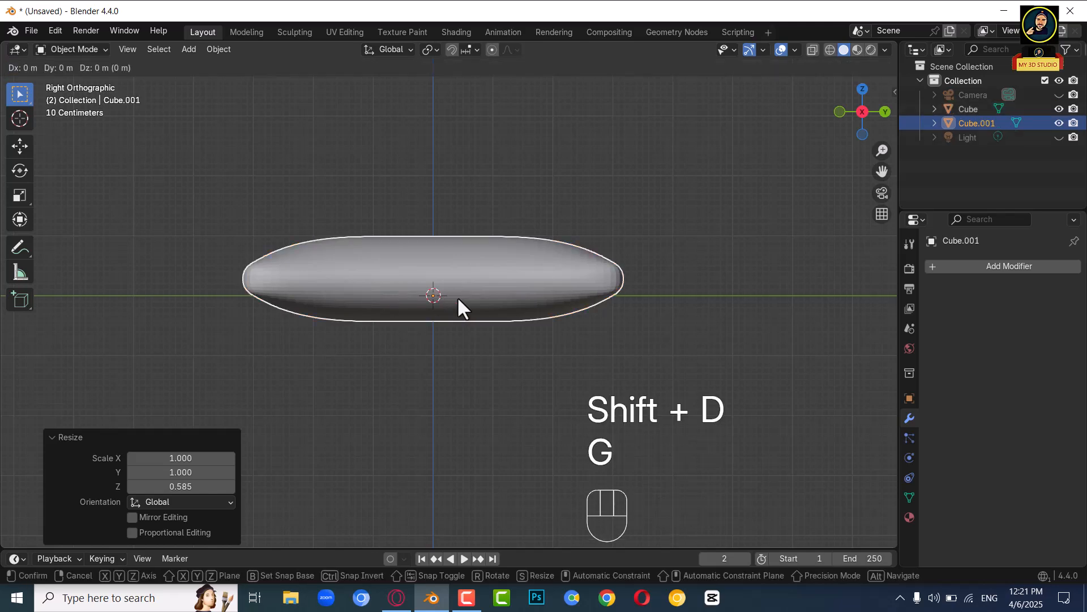
pyautogui.press('y')
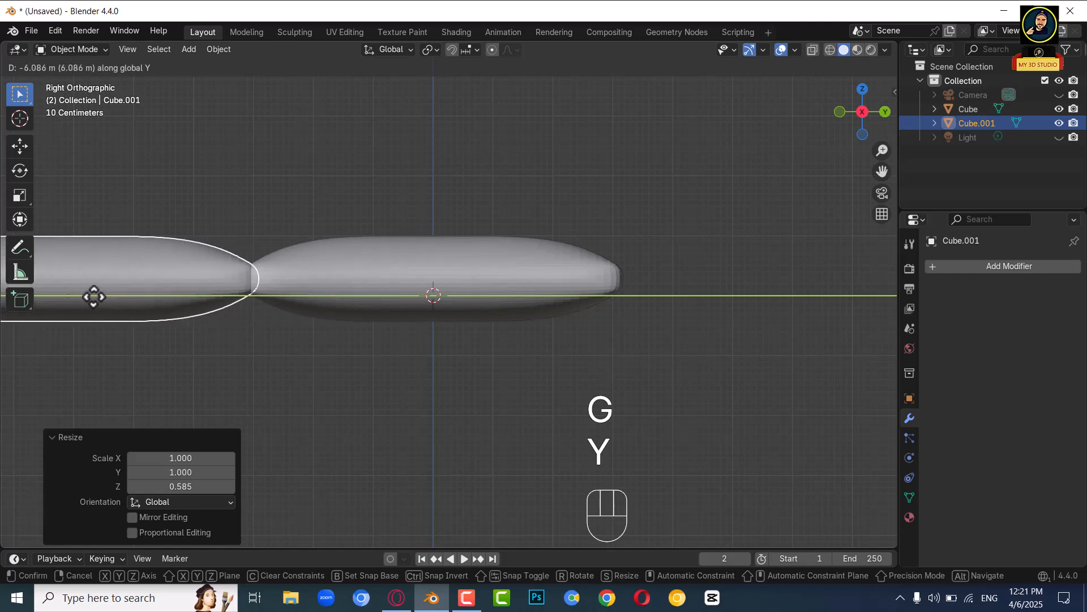
pyautogui.click(92, 296)
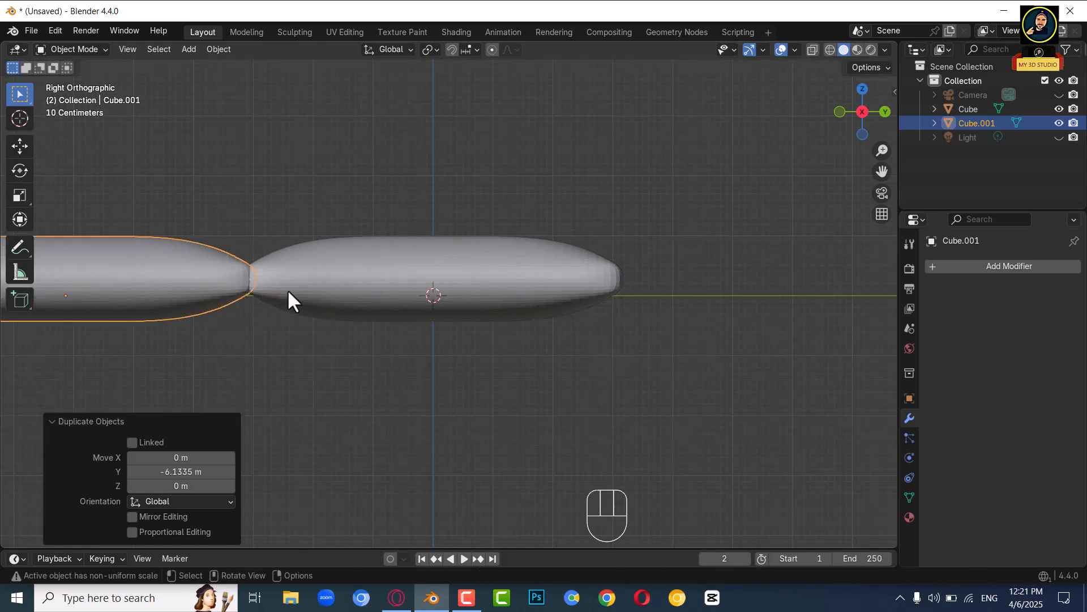
# Step: Duplicate the original cushion again and move this copy about 6.07 m along Y to its other end
pyautogui.click(407, 281)
pyautogui.hotkey('shift', 'd')
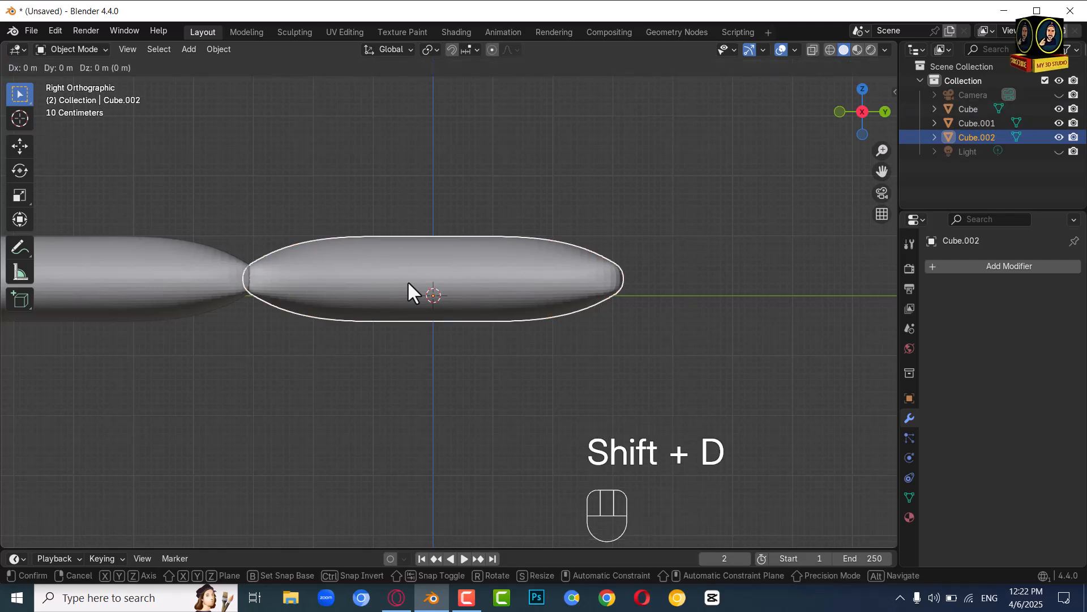
pyautogui.rightClick(406, 280)
pyautogui.press('g')
pyautogui.press('y')
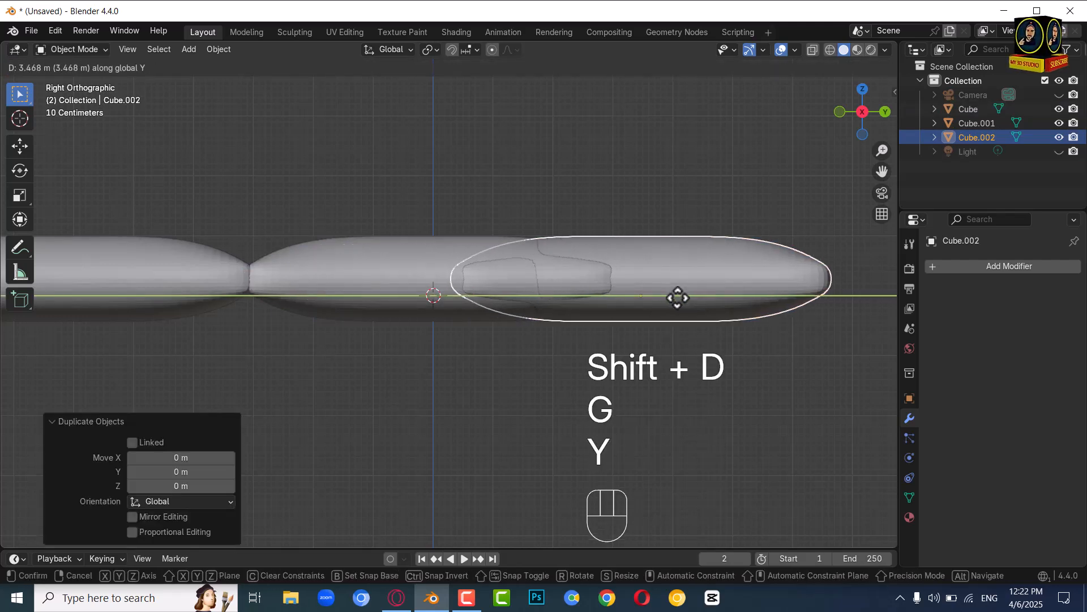
pyautogui.click(772, 299)
pyautogui.scroll(1, 551, 362)
pyautogui.scroll(-4, 552, 362)
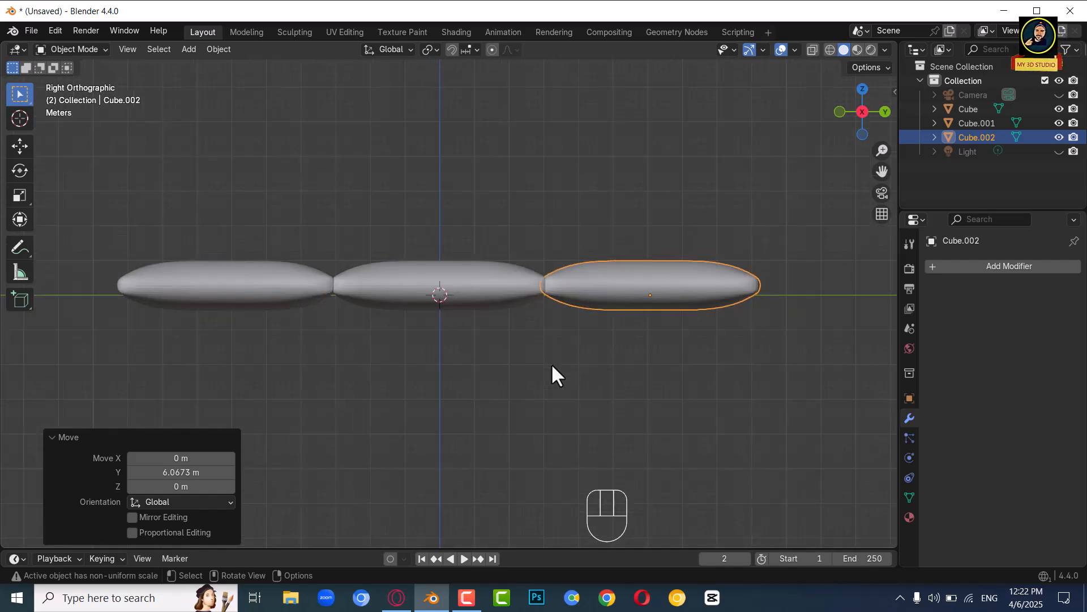
# Step: Duplicate the middle cushion and move the copy about 0.98 m down along Z, beneath the row
pyautogui.click(447, 287)
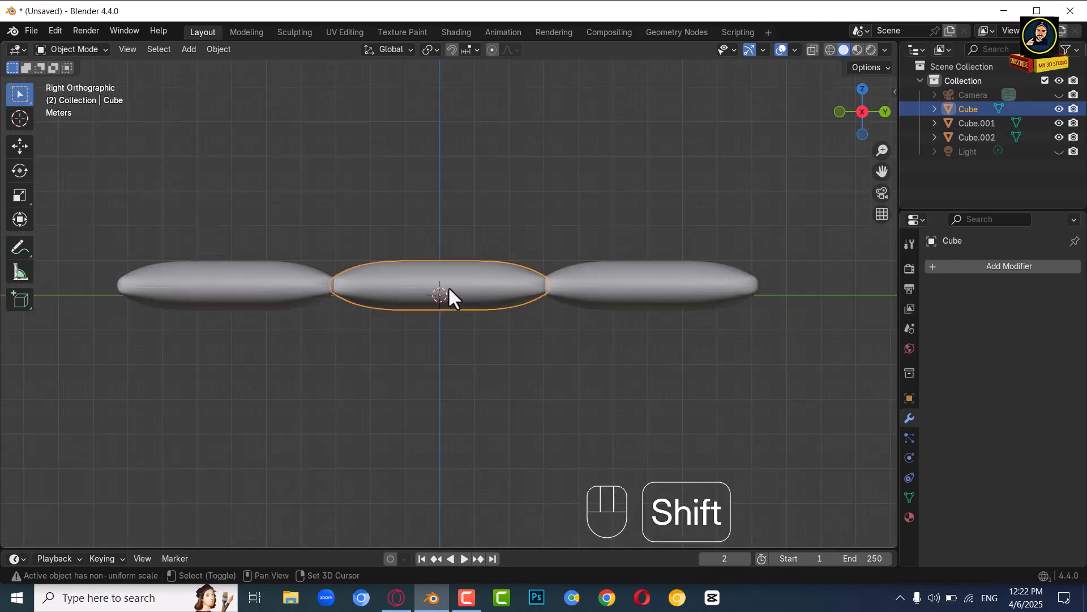
pyautogui.hotkey('shift', 'd')
pyautogui.rightClick(448, 286)
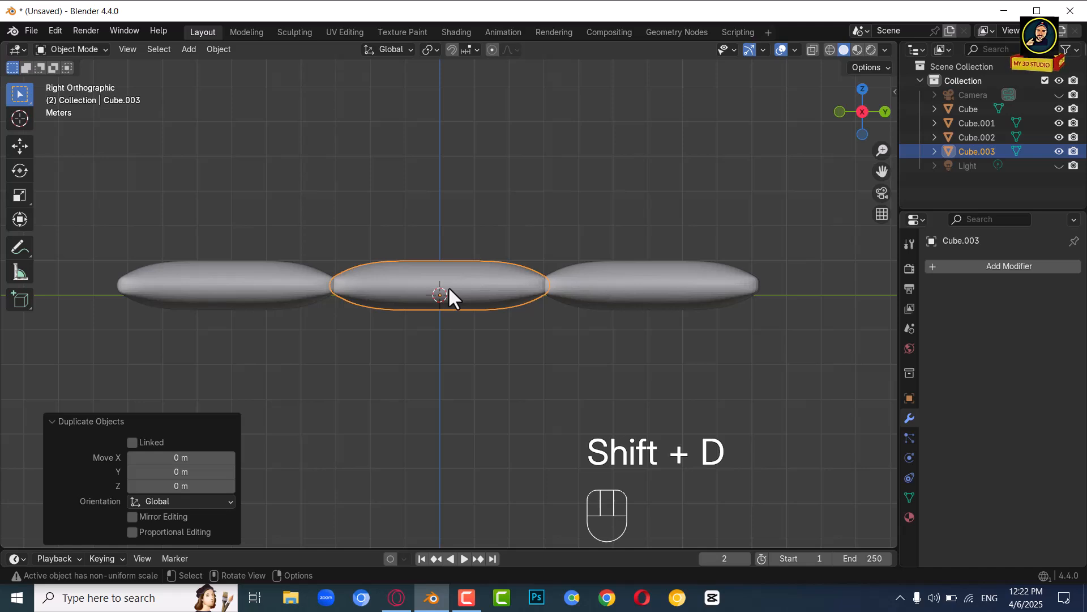
pyautogui.press('g')
pyautogui.press('z')
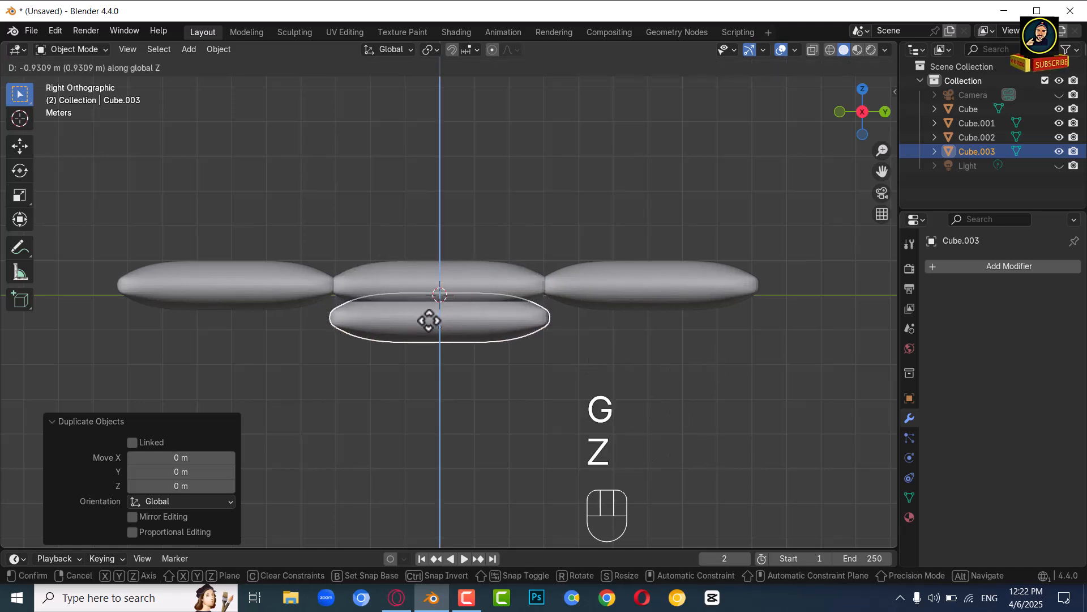
pyautogui.click(512, 328)
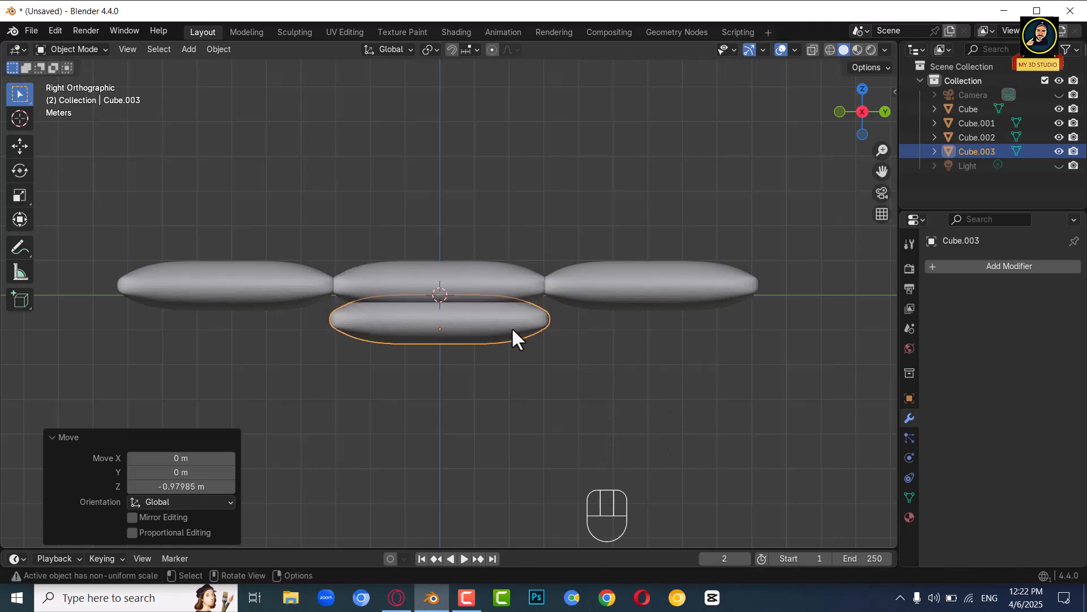
pyautogui.press('g')
pyautogui.press('y')
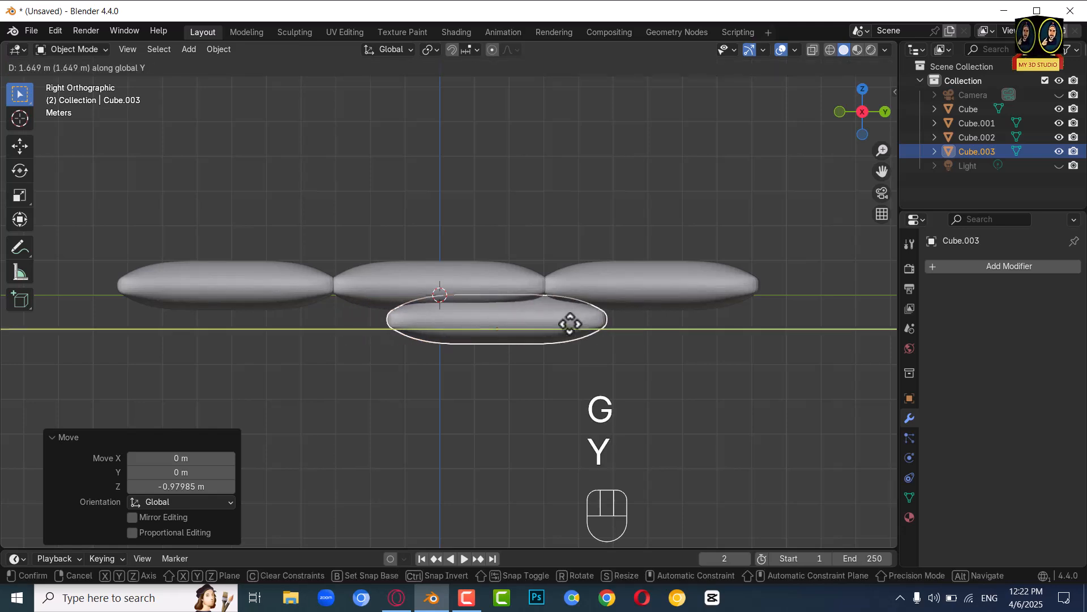
pyautogui.click(510, 326)
pyautogui.hotkey('ctrl', 'z')
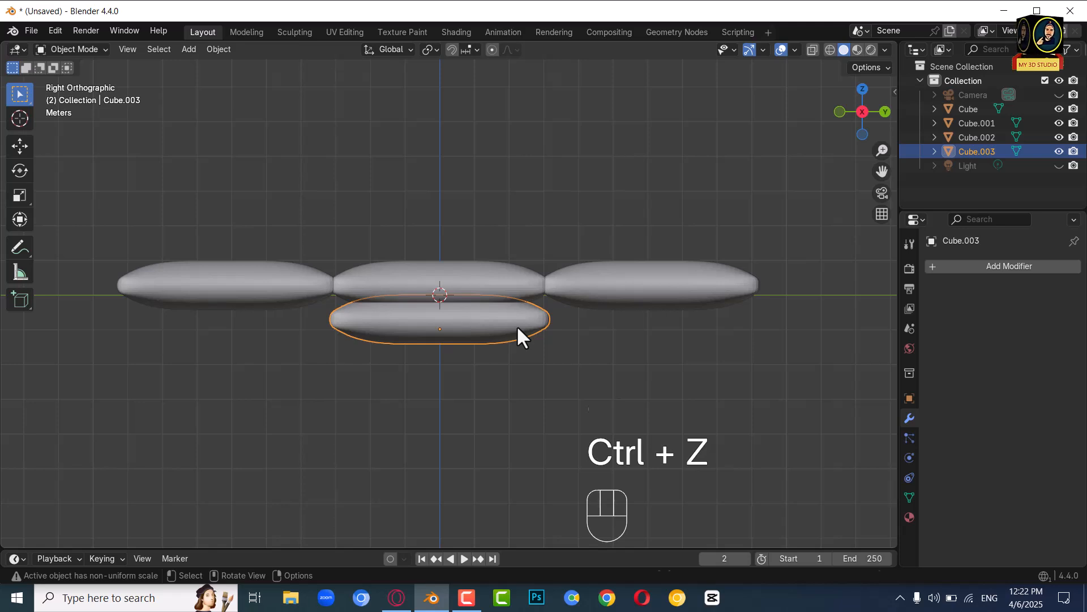
# Step: Scale the lower cushion by about 3.34 along Y and about 1.5 along X to form a wide base
pyautogui.press('s')
pyautogui.press('y')
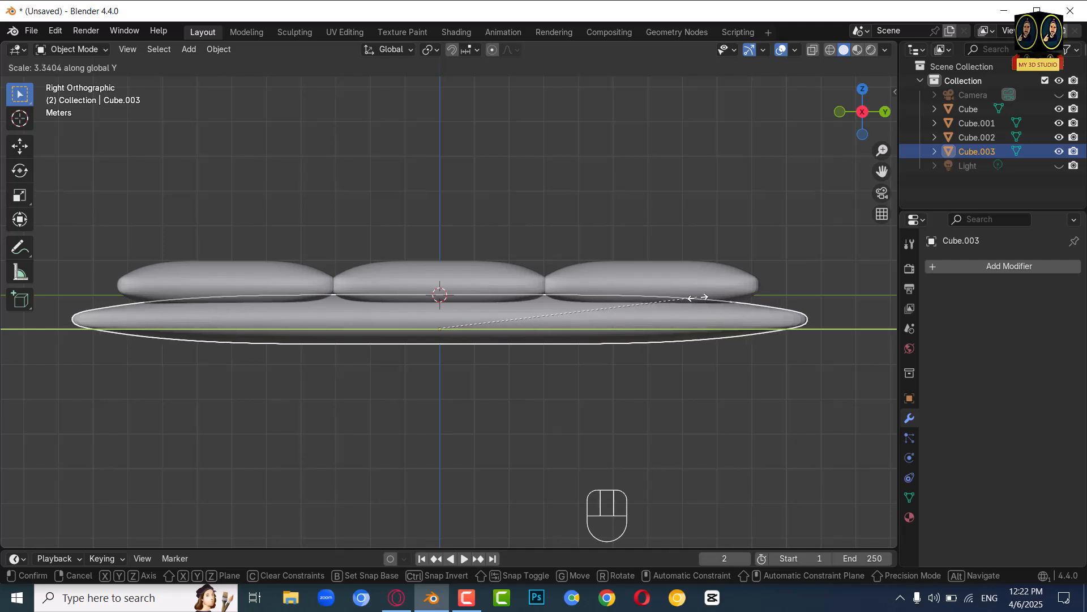
pyautogui.click(697, 297)
pyautogui.press('KP_1')
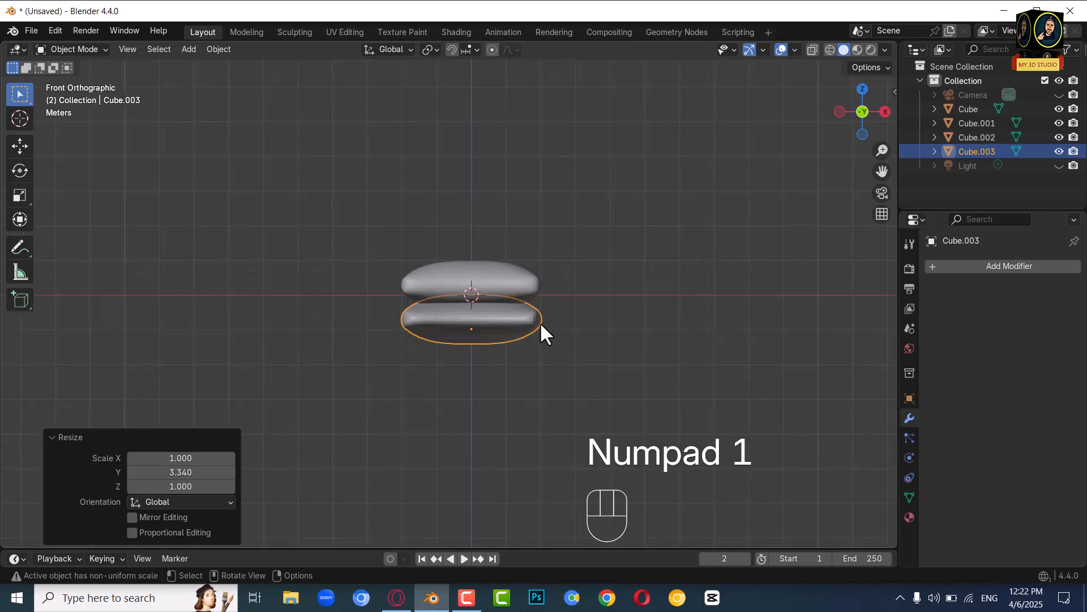
pyautogui.press('s')
pyautogui.press('x')
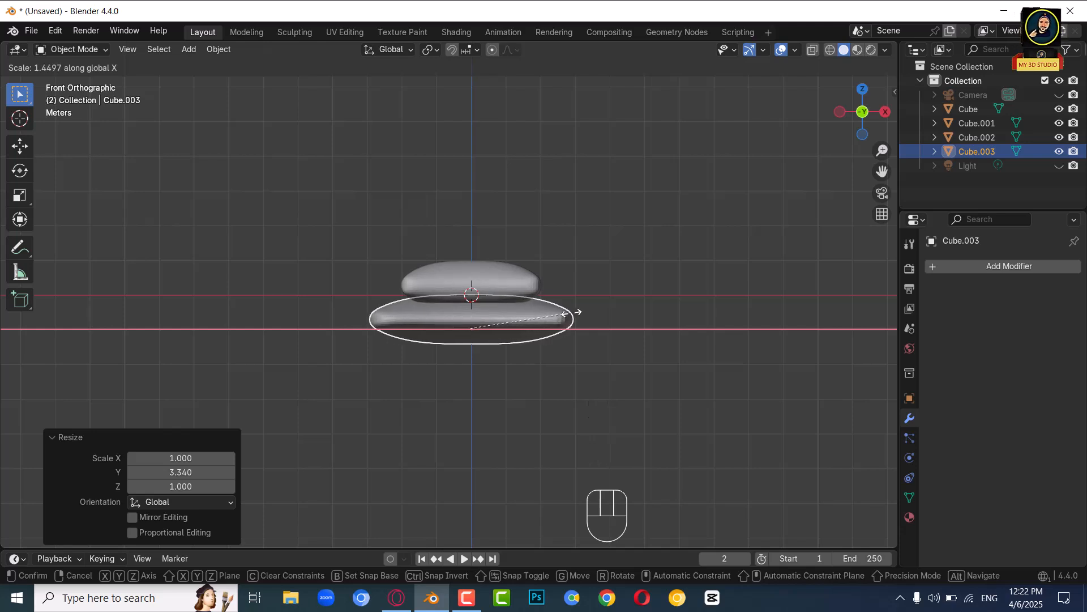
pyautogui.click(574, 311)
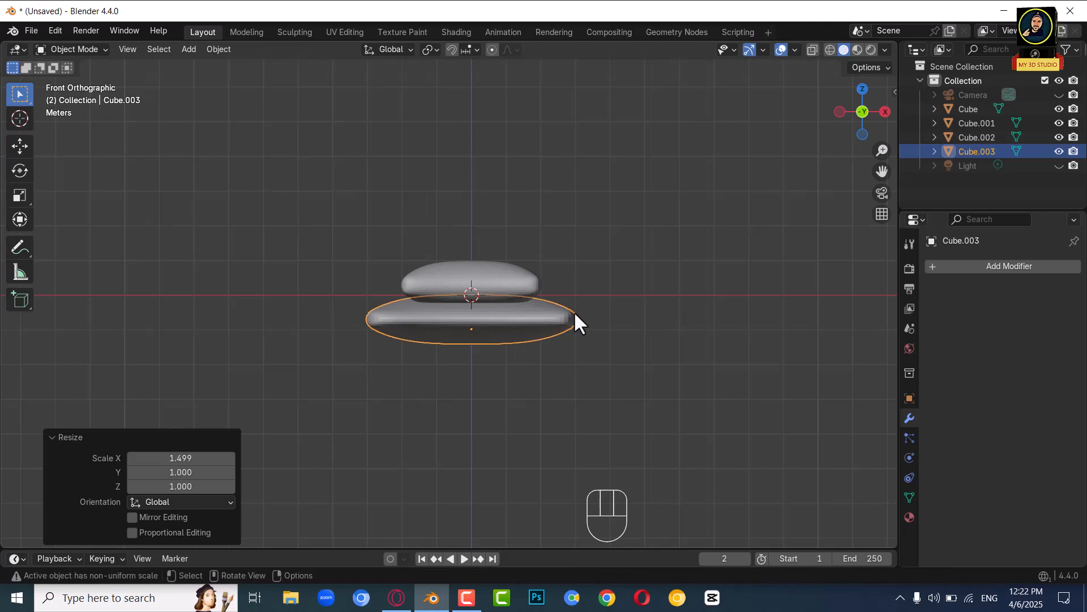
# Step: Move the wide base about -0.8 m along X so it extends behind the seat cushions
pyautogui.press('g')
pyautogui.press('x')
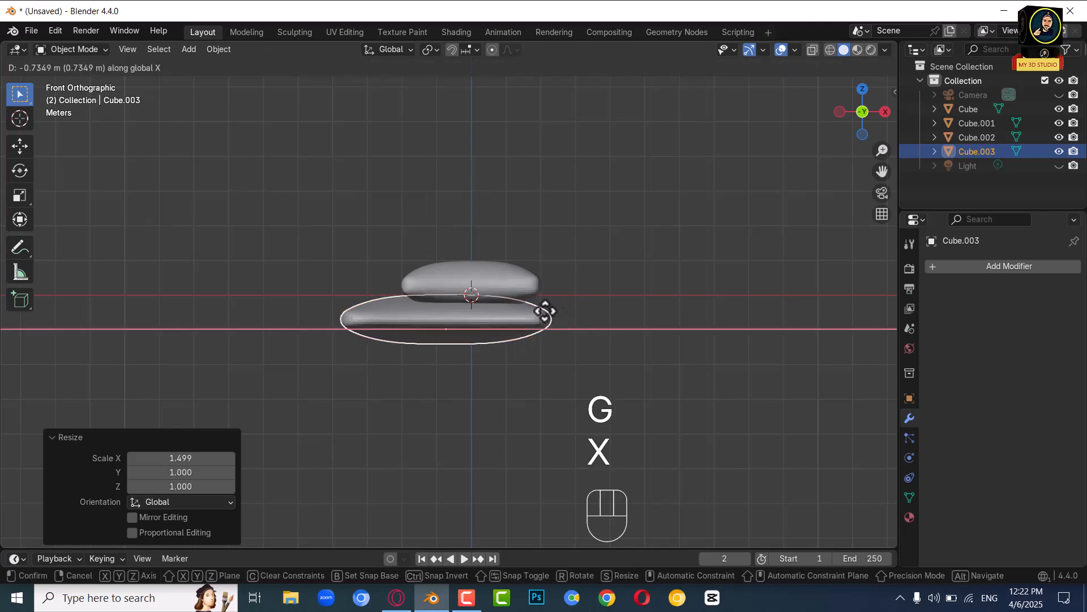
pyautogui.click(547, 309)
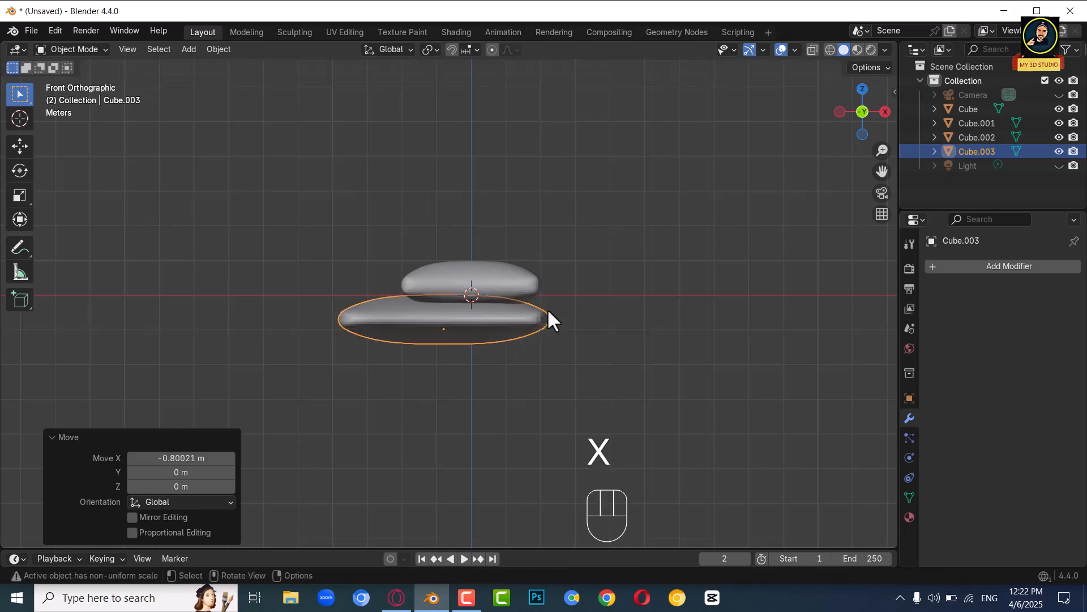
# Step: Duplicate the base in place and set the copy's Y rotation to 90° so it stands upright
pyautogui.press('KP_3')
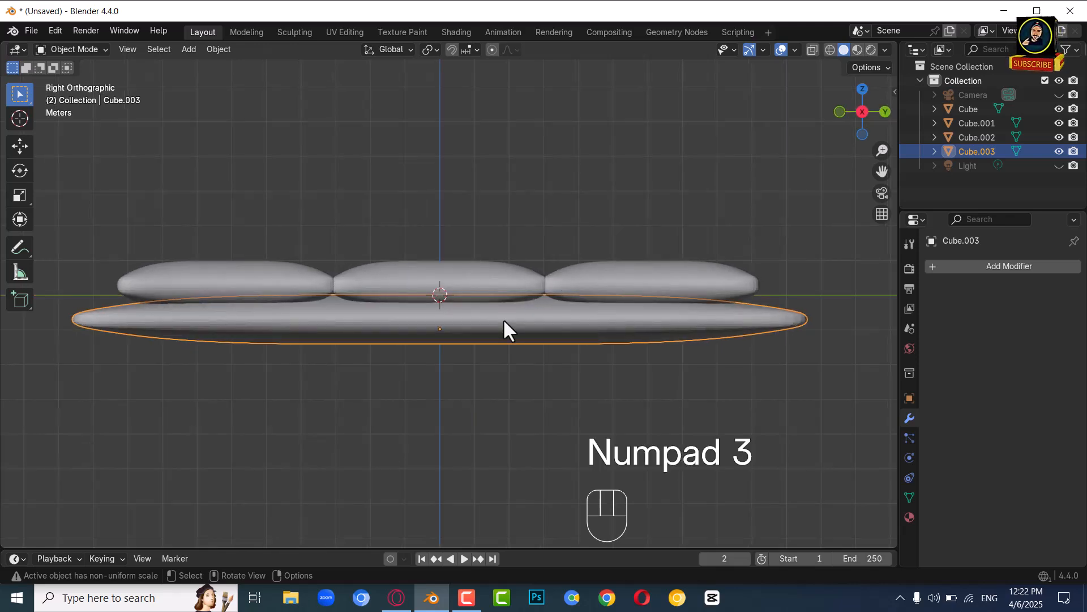
pyautogui.hotkey('shift', 'd')
pyautogui.rightClick(504, 320)
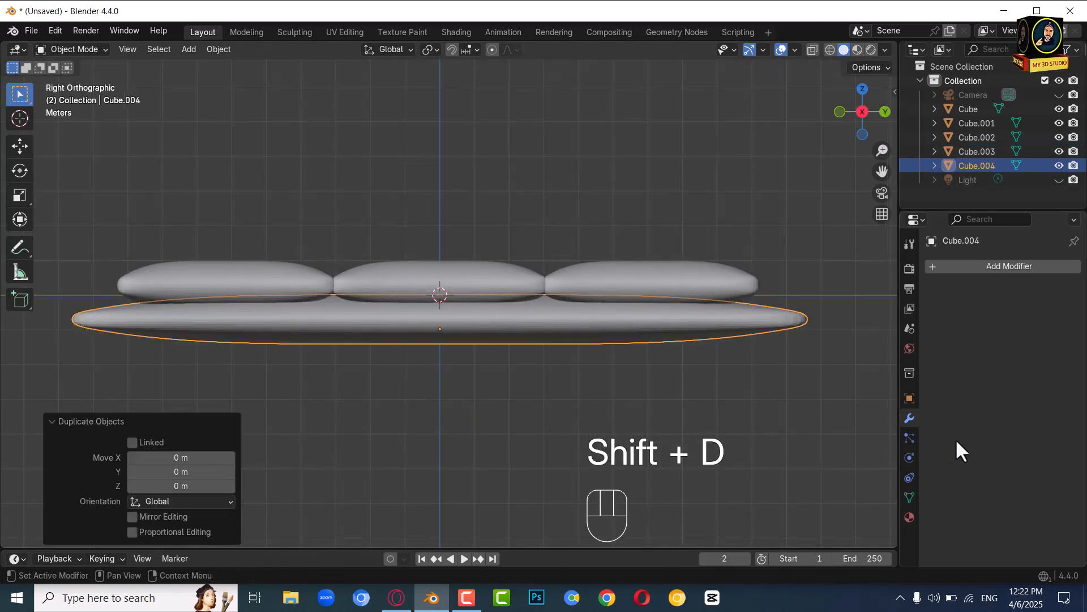
pyautogui.click(909, 398)
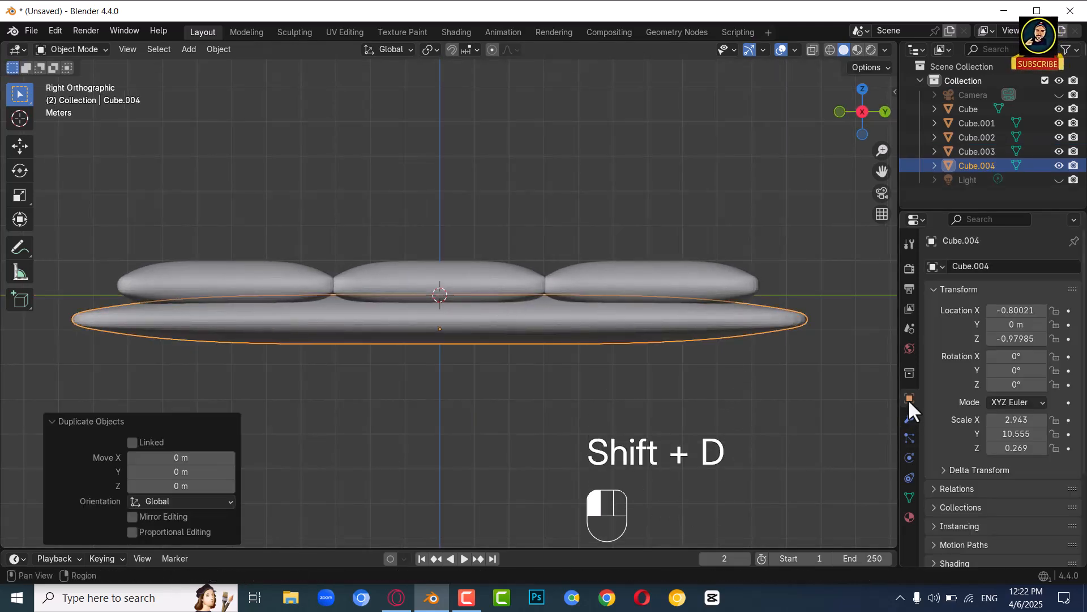
pyautogui.click(1016, 370)
pyautogui.write('9')
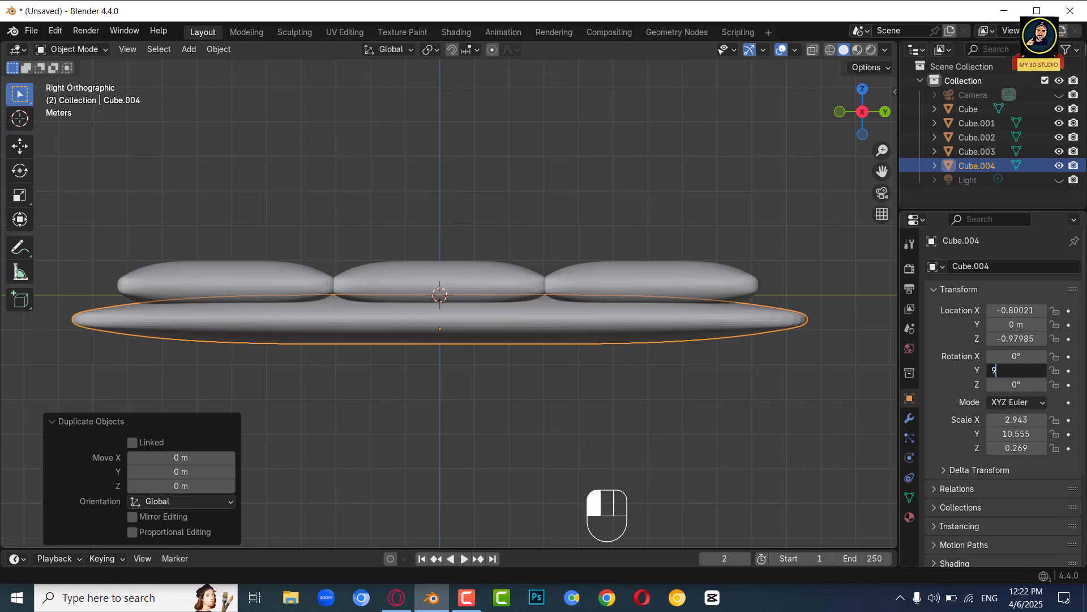
pyautogui.write('0')
pyautogui.press('Return')
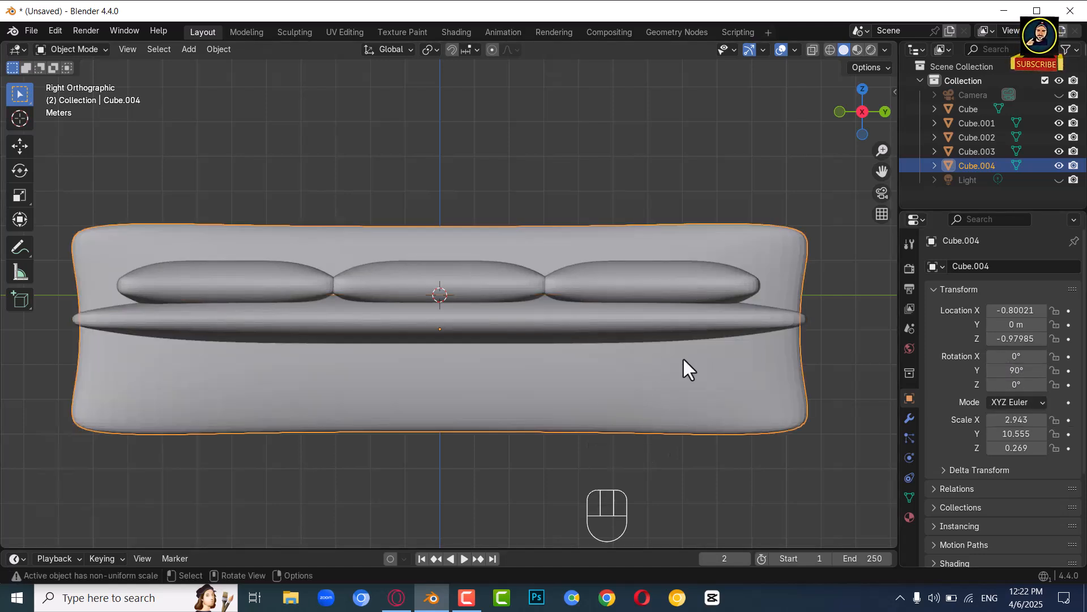
# Step: Scale the upright copy by about 0.73 along Z to shorten it into a backrest
pyautogui.press('KP_1')
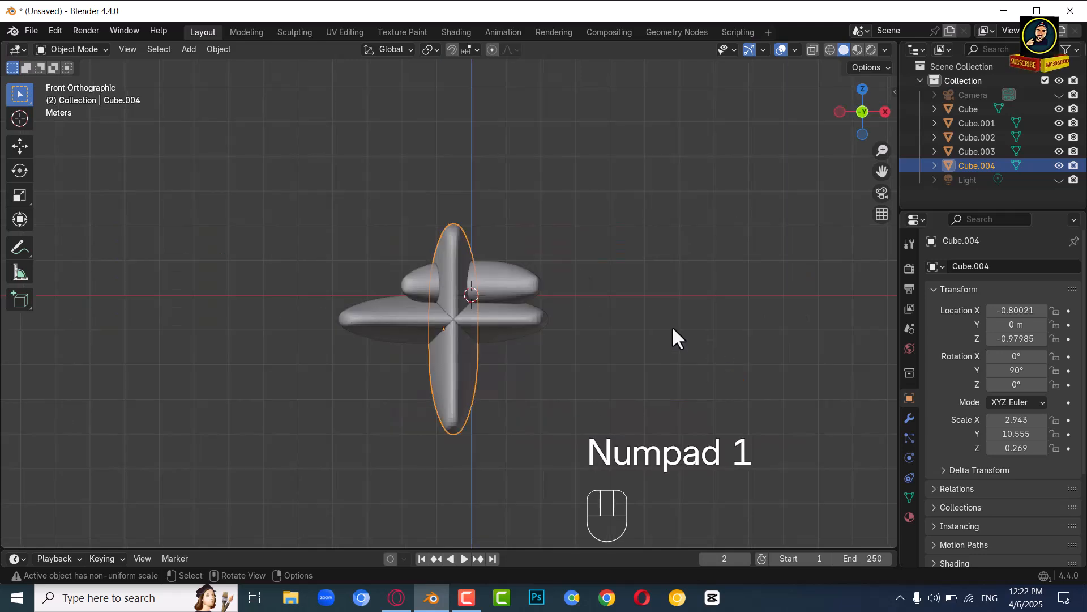
pyautogui.press('s')
pyautogui.press('z')
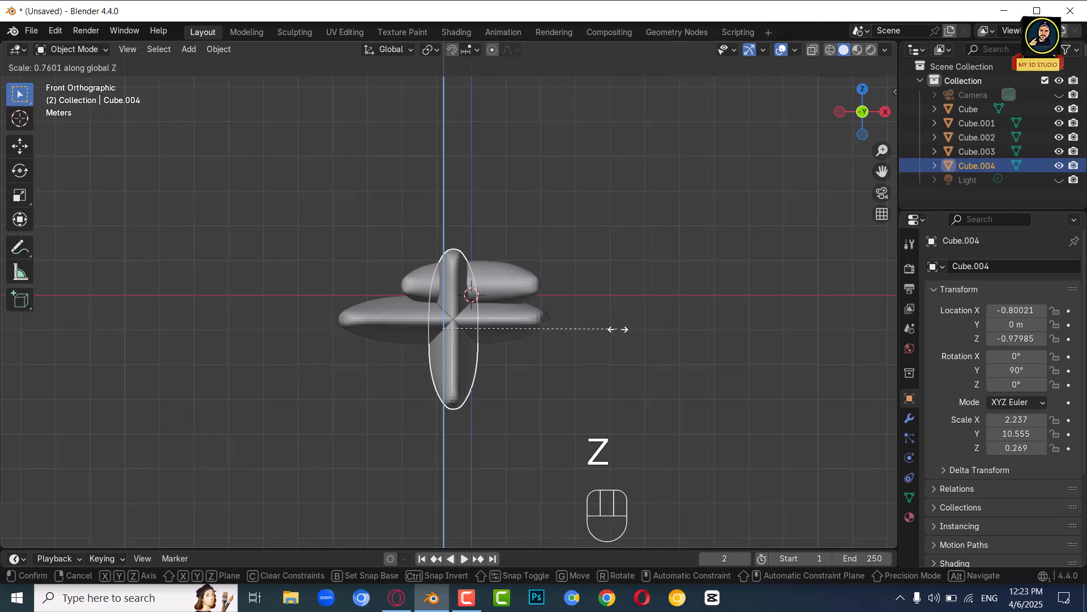
pyautogui.click(609, 331)
# Step: Move the backrest about -2.45 m along X and about 2.19 m up along Z, onto the rear of the base
pyautogui.press('g')
pyautogui.press('x')
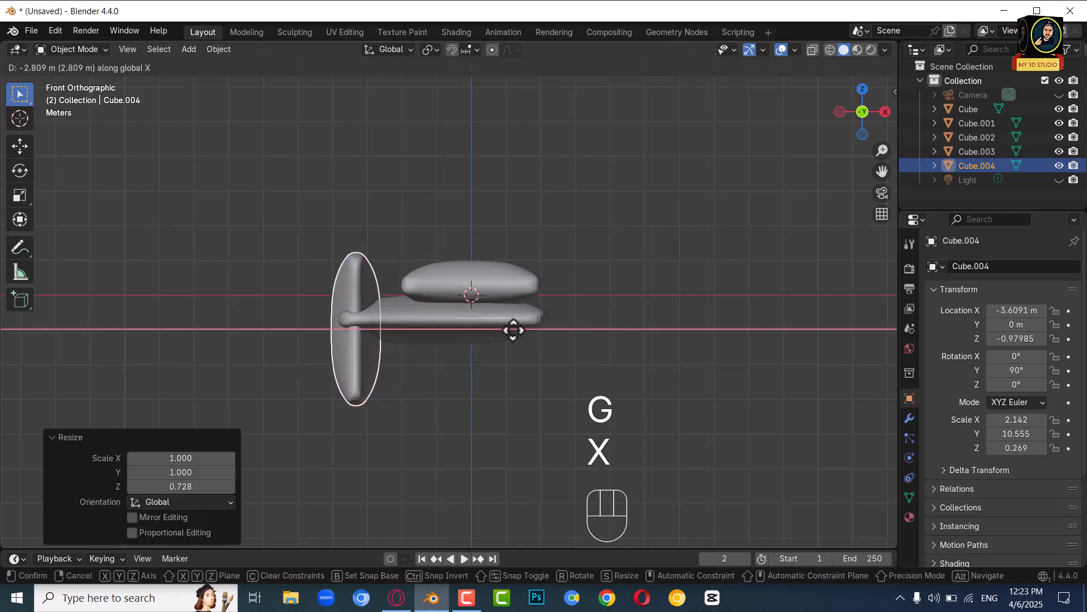
pyautogui.click(525, 328)
pyautogui.press('g')
pyautogui.press('z')
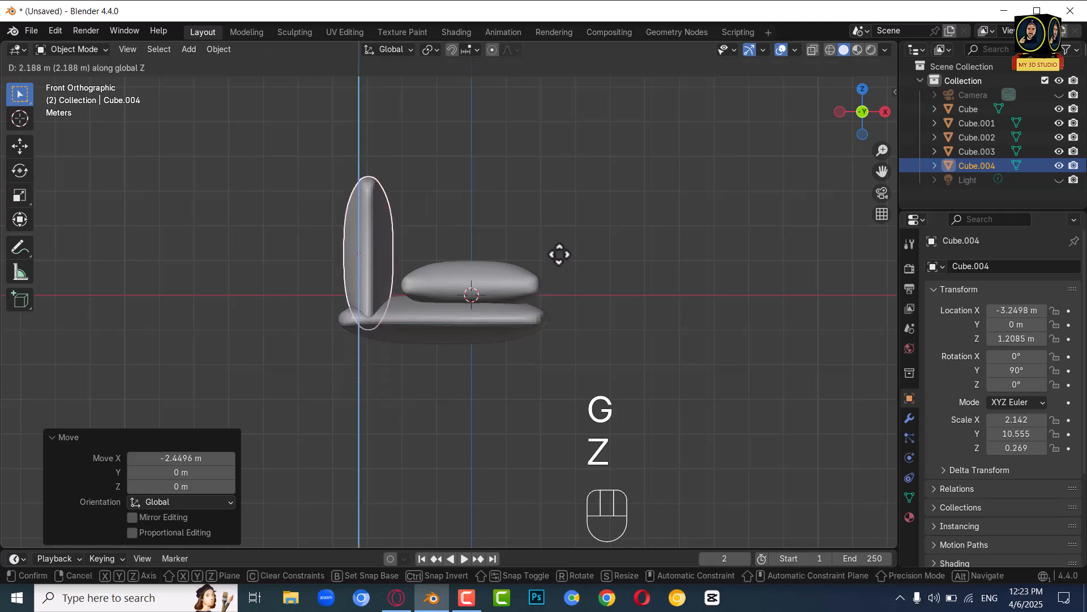
pyautogui.click(560, 253)
# Step: Duplicate the seat cushion at the negative Y end in place and set the copy's Y and Z rotations to 90°
pyautogui.press('KP_3')
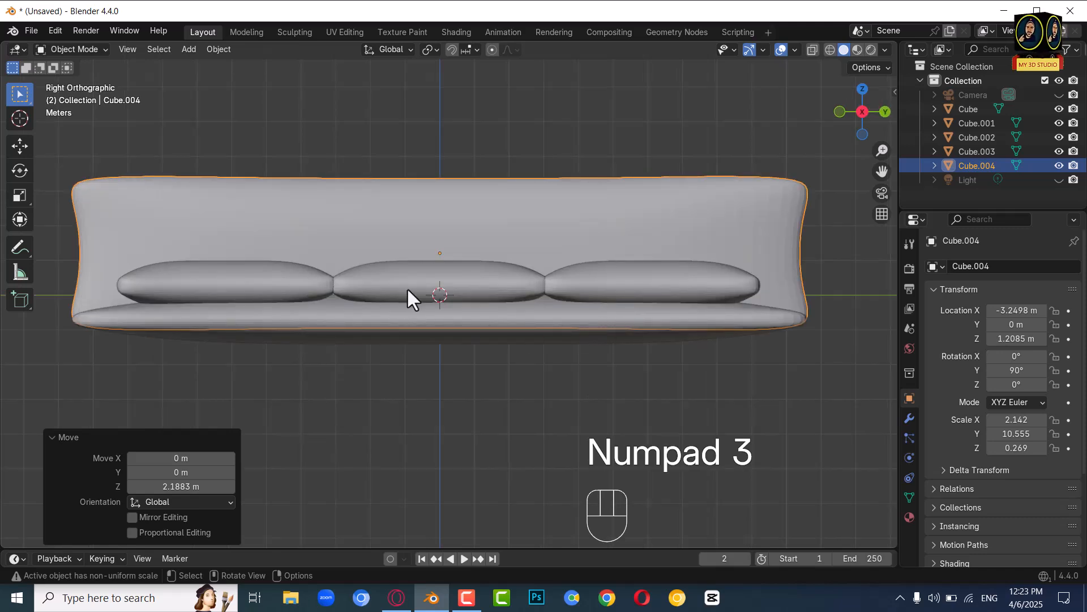
pyautogui.click(270, 289)
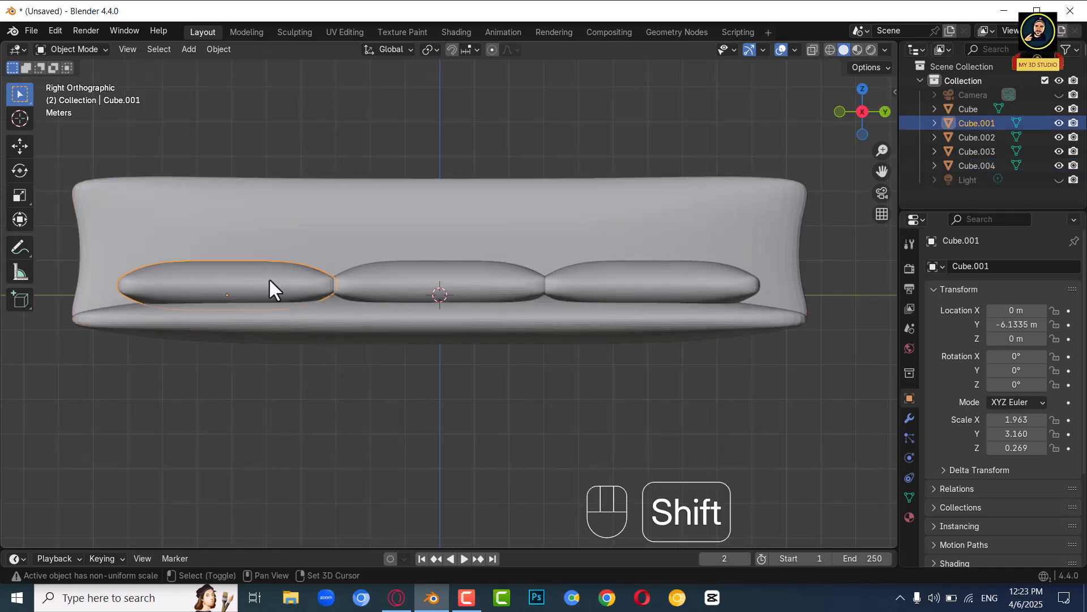
pyautogui.hotkey('shift', 'd')
pyautogui.rightClick(270, 281)
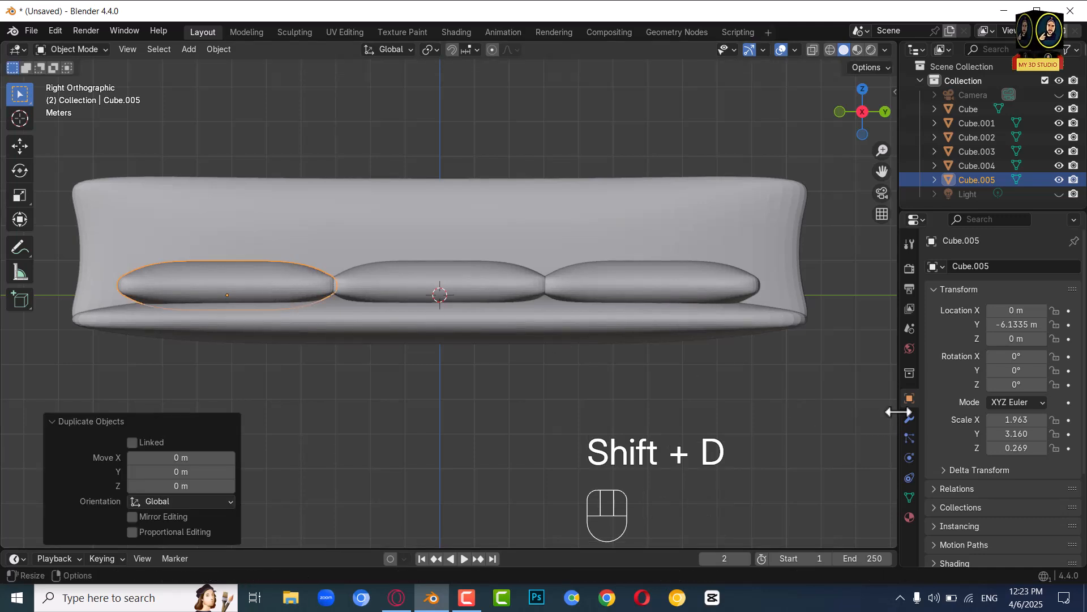
pyautogui.click(1016, 370)
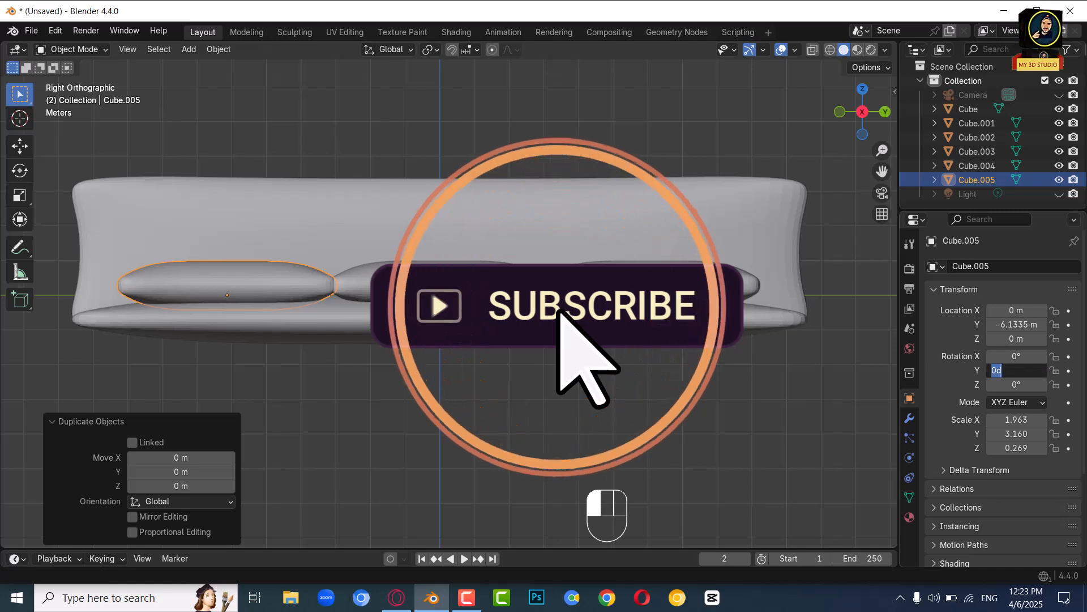
pyautogui.write('90')
pyautogui.press('Return')
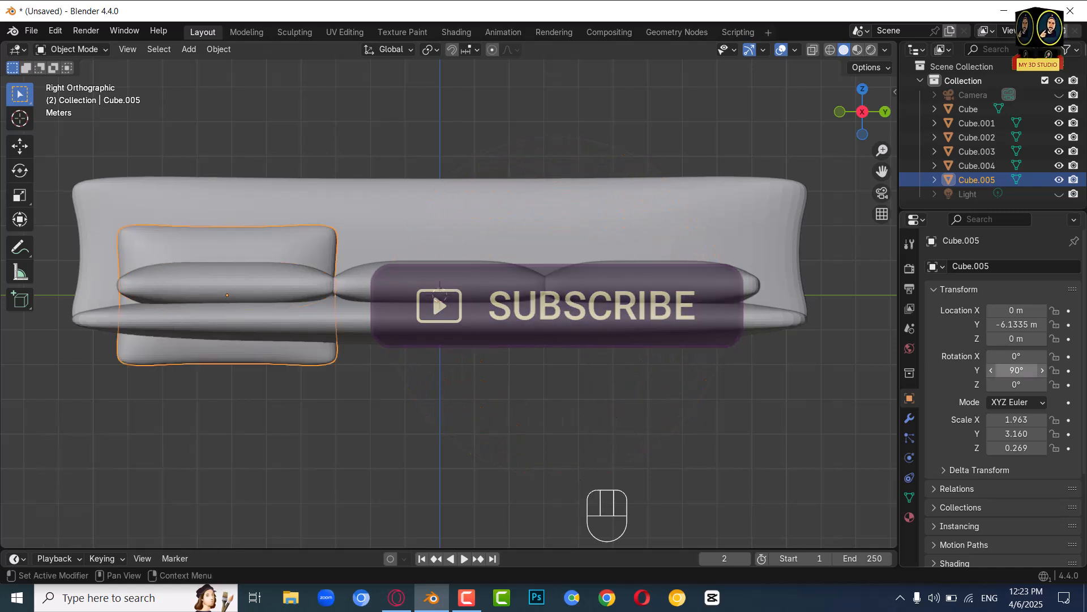
pyautogui.click(1016, 384)
pyautogui.write('90')
pyautogui.press('Return')
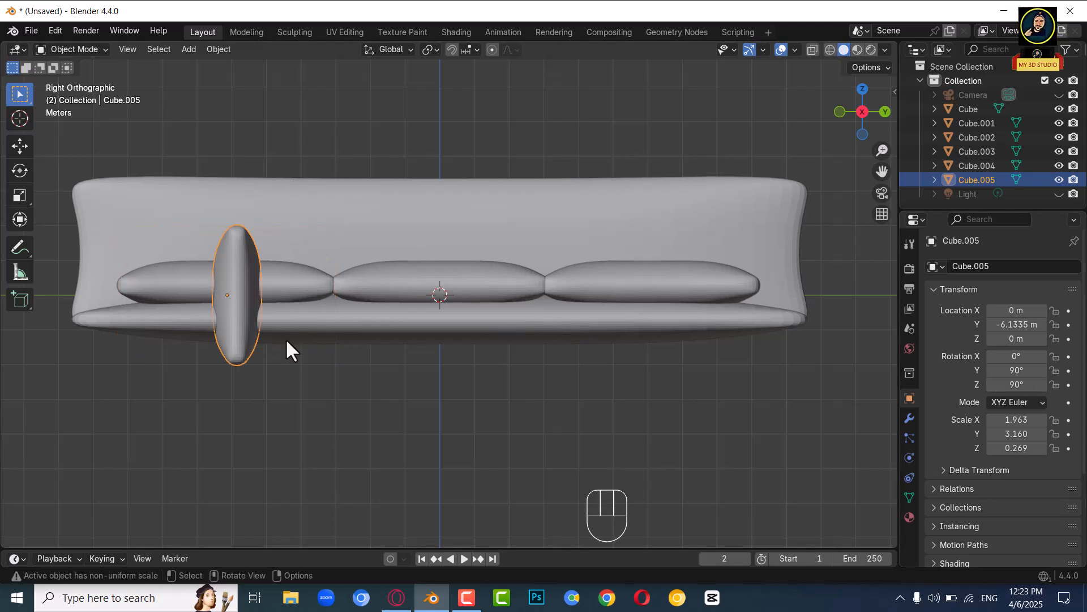
pyautogui.press('g')
pyautogui.press('x')
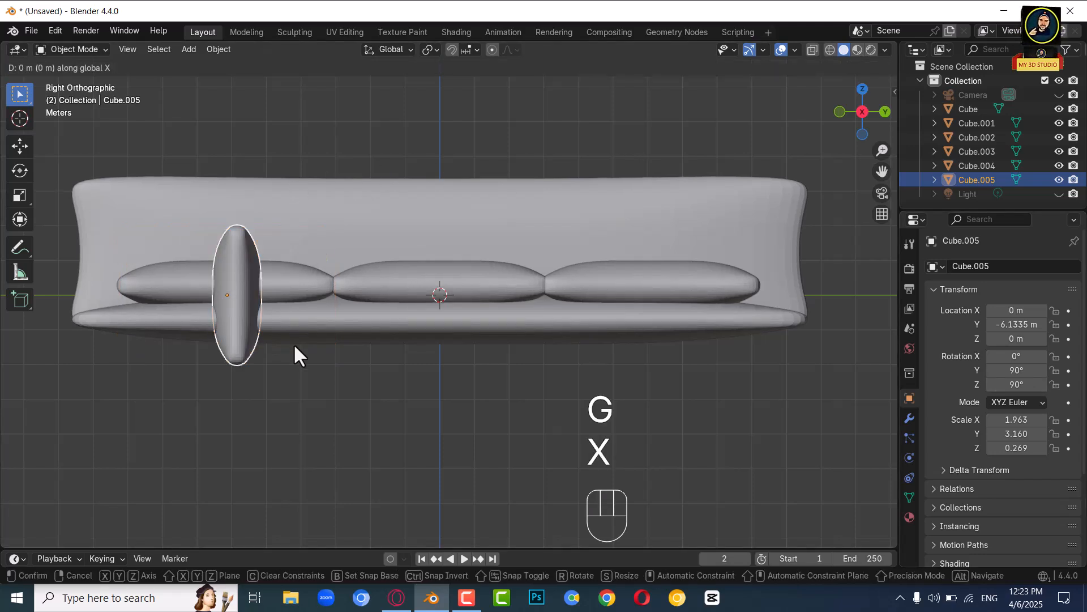
pyautogui.click(294, 346)
# Step: Move the upright cushion about -4.02 m along Y to the outer end of the seat row as an armrest
pyautogui.press('g')
pyautogui.press('y')
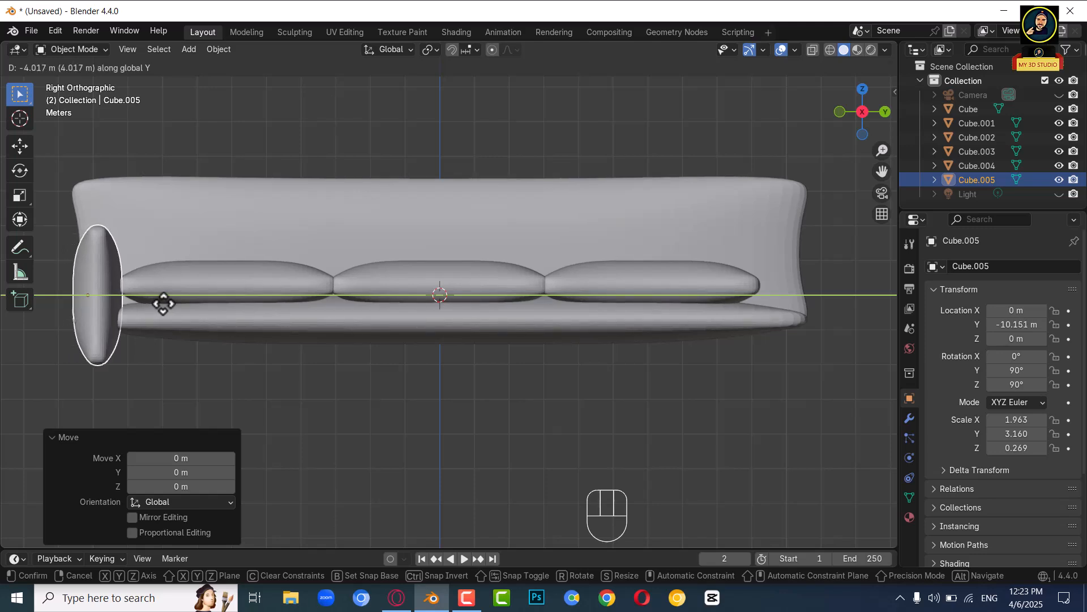
pyautogui.click(163, 304)
pyautogui.press('KP_1')
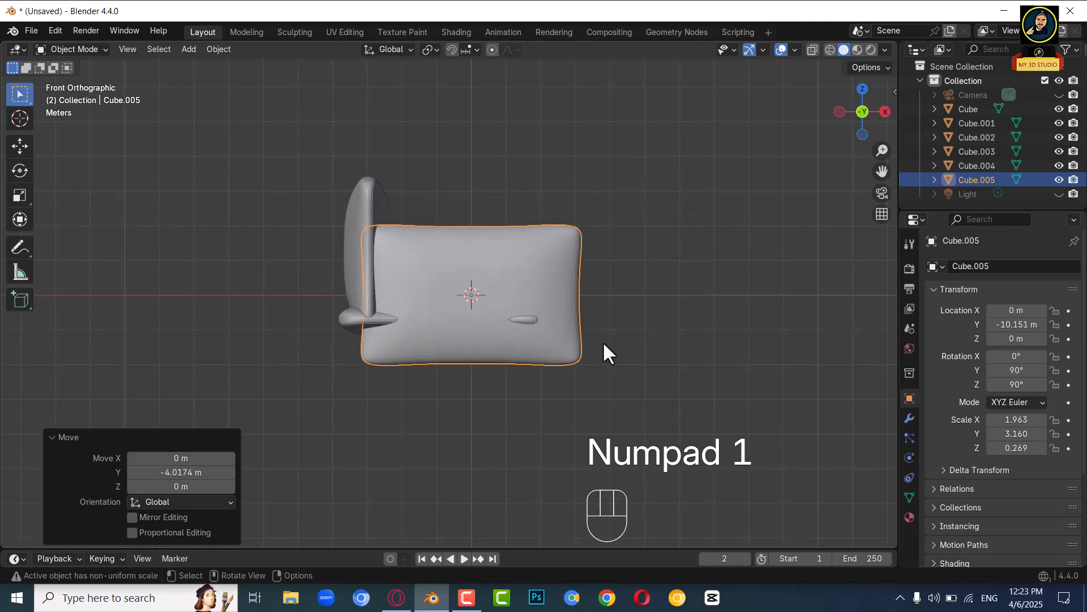
pyautogui.press('KP_3')
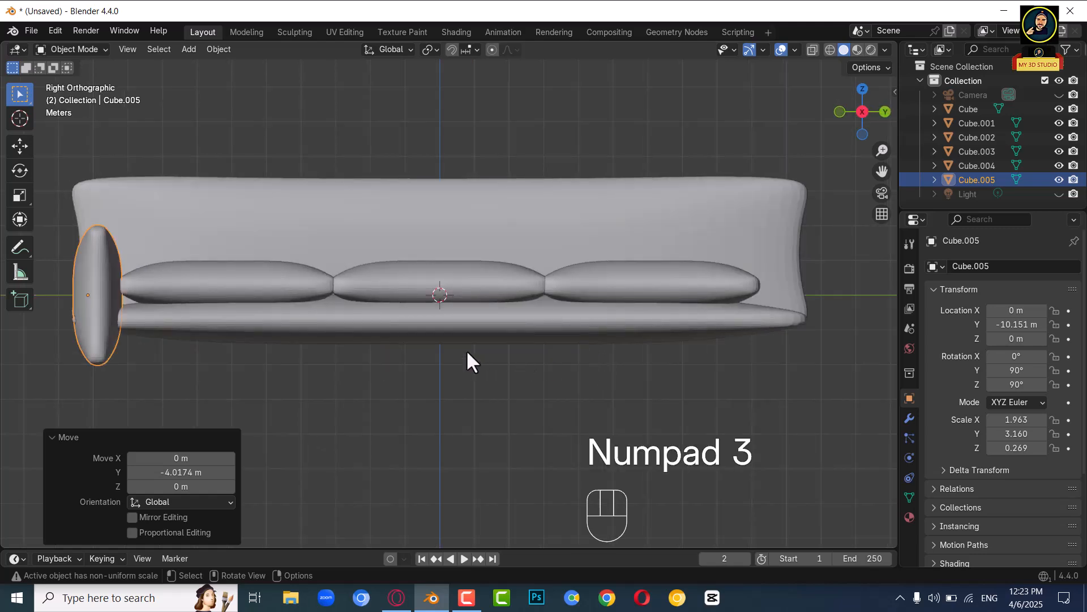
# Step: Select the base and the backrest together
pyautogui.click(475, 310)
pyautogui.keyDown('shift'); pyautogui.click(616, 229); pyautogui.keyUp('shift')
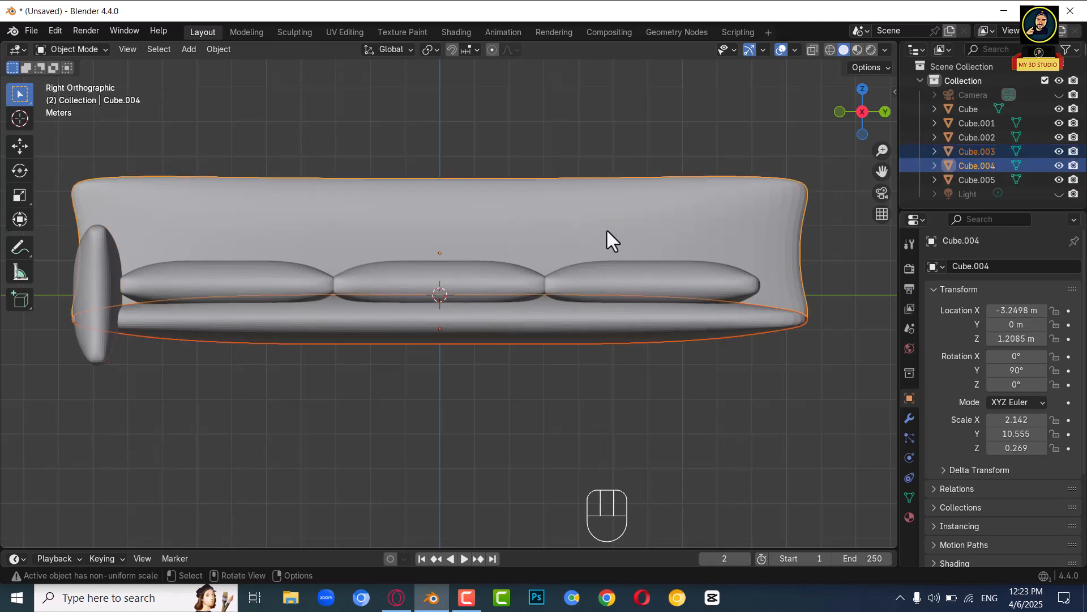
pyautogui.press('s')
pyautogui.press('x')
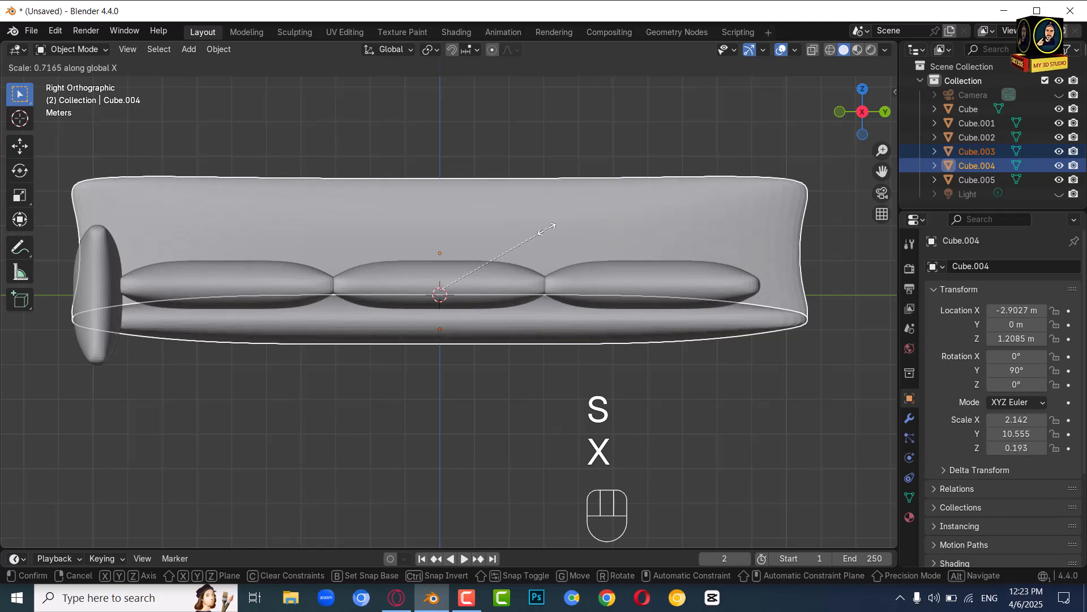
pyautogui.click(511, 229)
pyautogui.hotkey('ctrl', 'z')
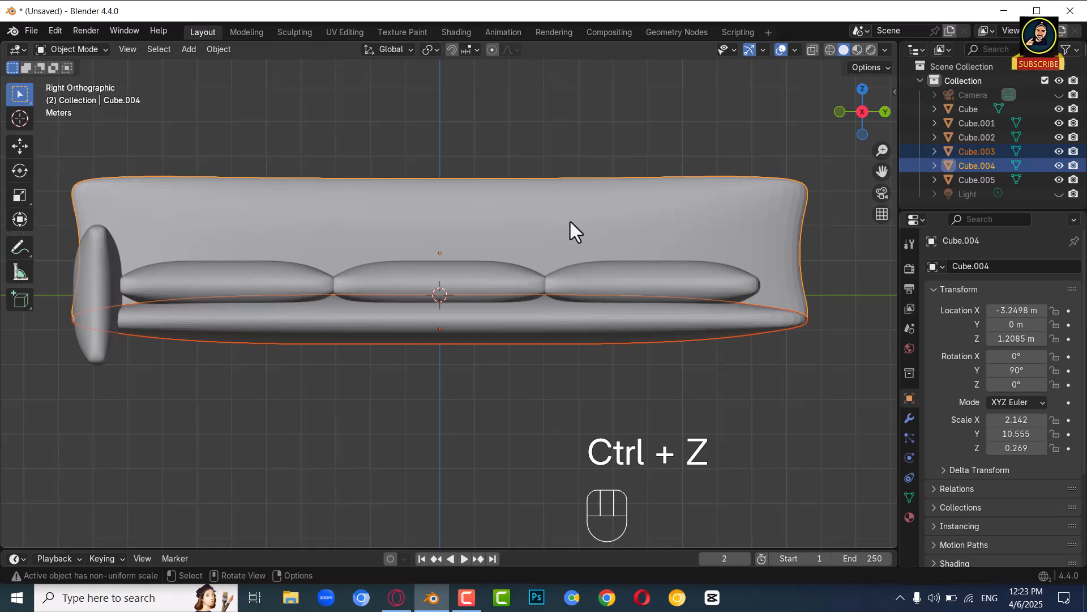
# Step: Scale the base and backrest together by about 0.9 along Y to narrow them toward the seat row's width
pyautogui.press('s')
pyautogui.press('y')
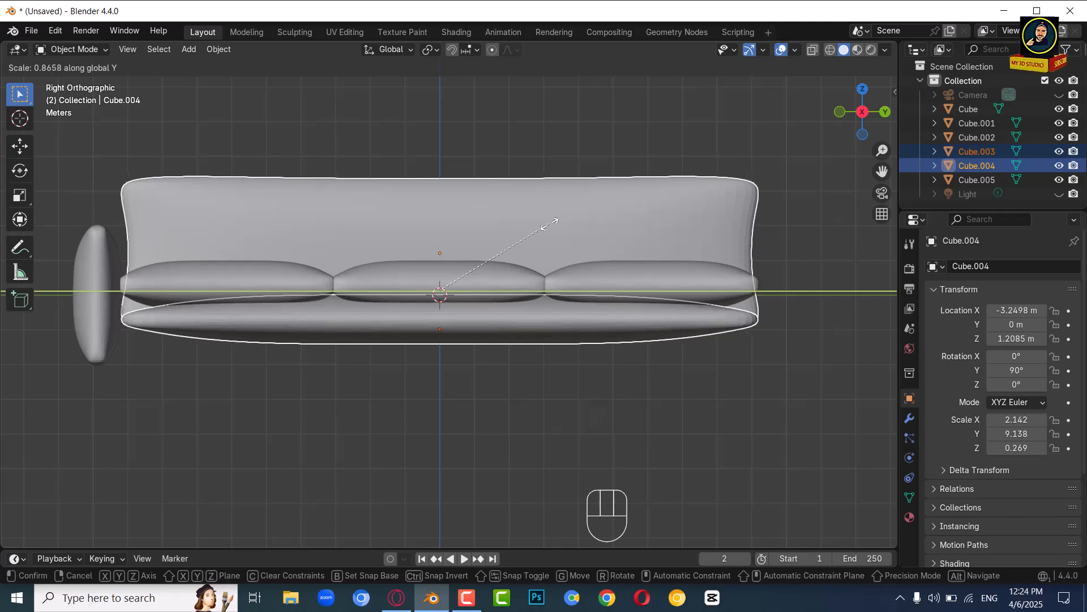
pyautogui.click(555, 221)
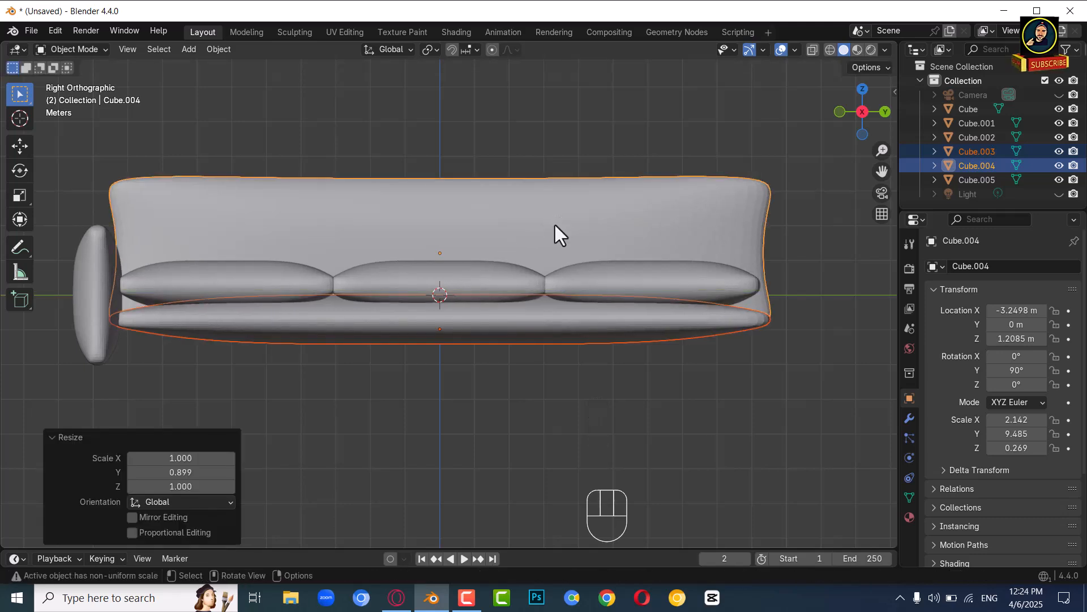
# Step: Move the armrest about 0.98 m along Y toward the seats and about 1.44 m up along Z
pyautogui.click(83, 290)
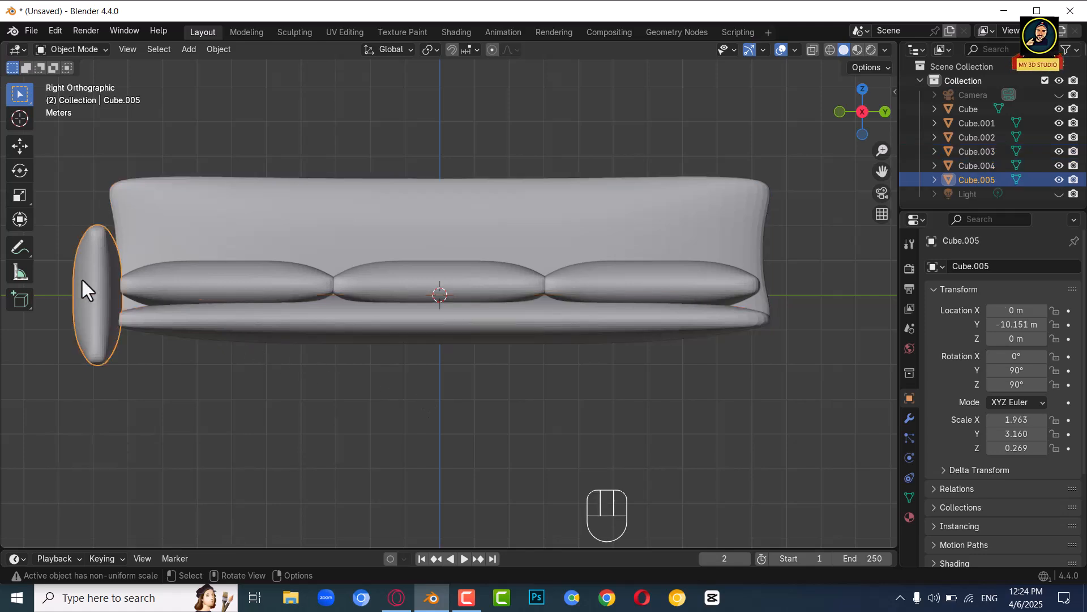
pyautogui.press('g')
pyautogui.press('y')
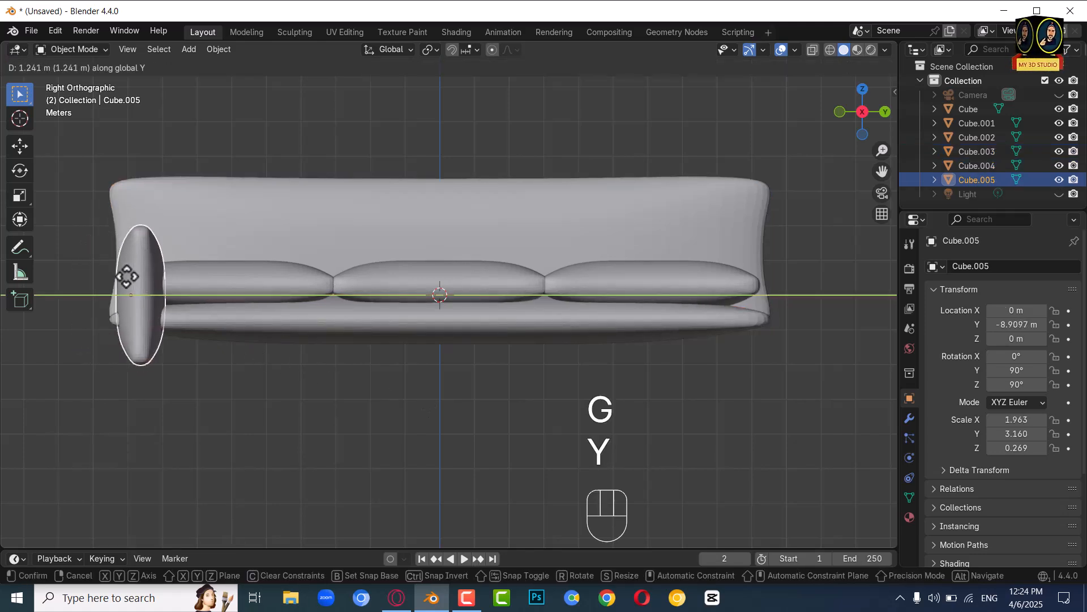
pyautogui.click(117, 274)
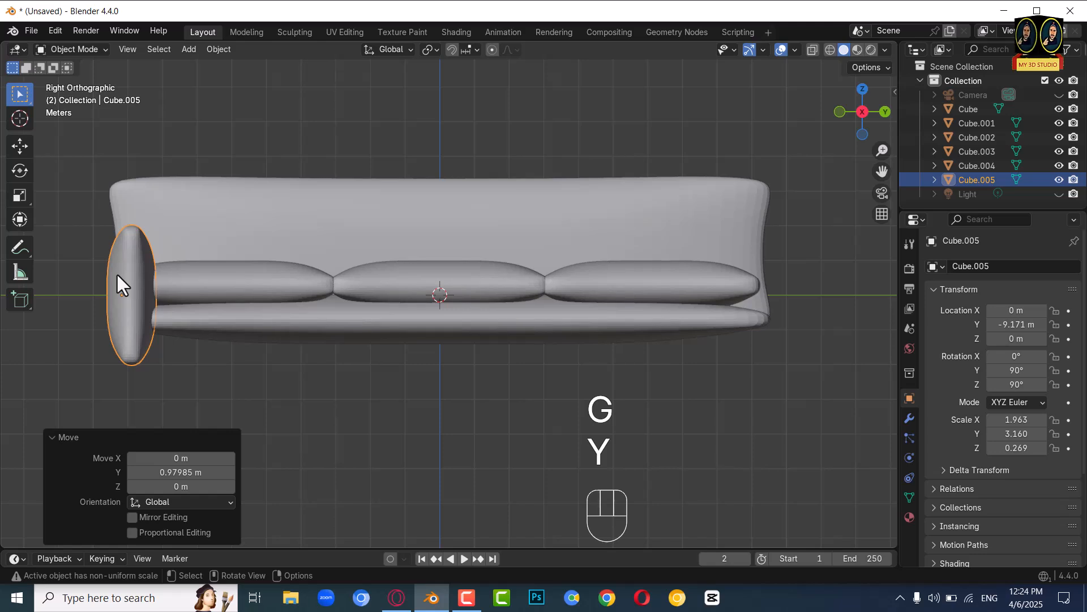
pyautogui.press('g')
pyautogui.press('z')
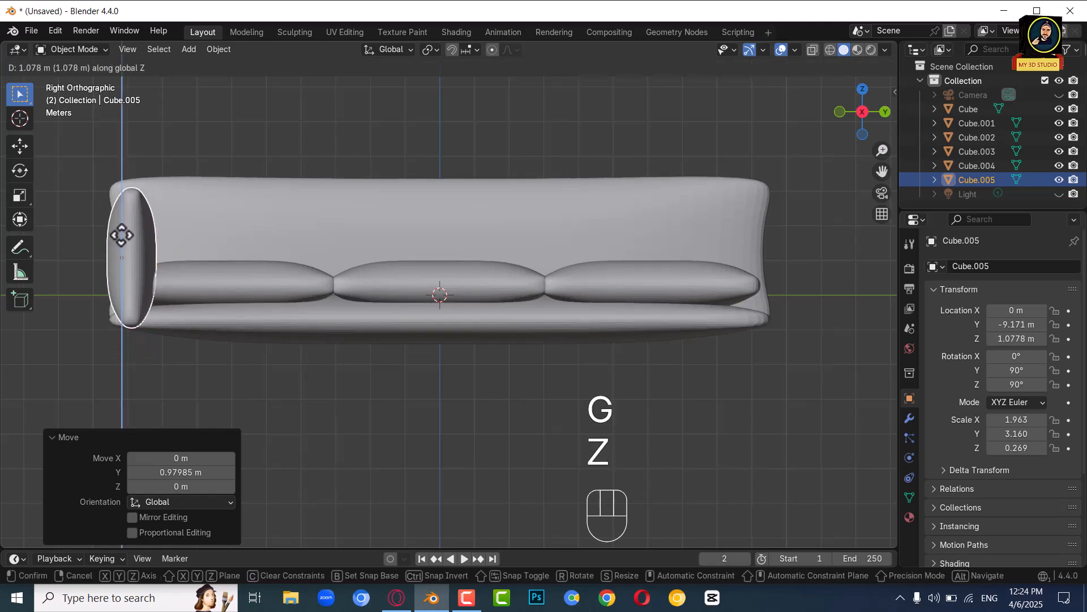
pyautogui.click(121, 223)
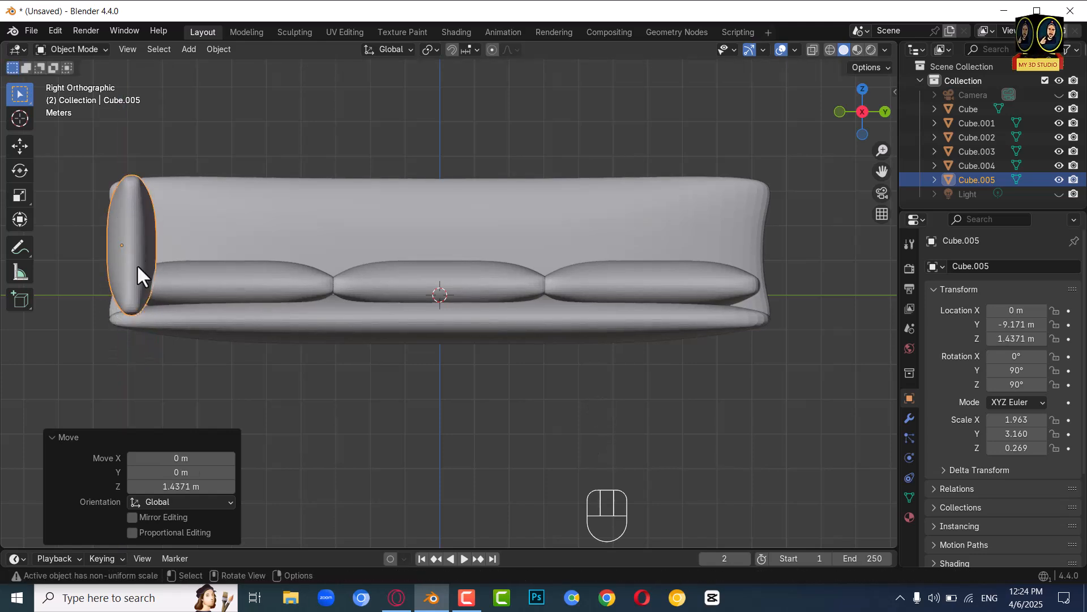
# Step: Shift the armrest about -0.36 m along Y and lower it about 0.2 m along Z to rest on the base
pyautogui.press('g')
pyautogui.press('y')
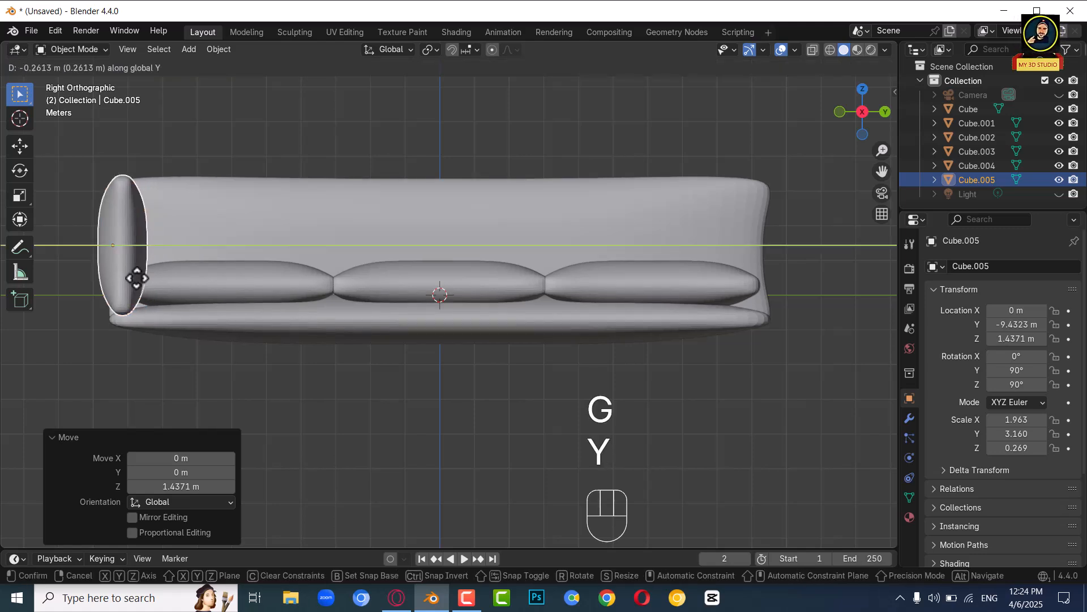
pyautogui.click(136, 277)
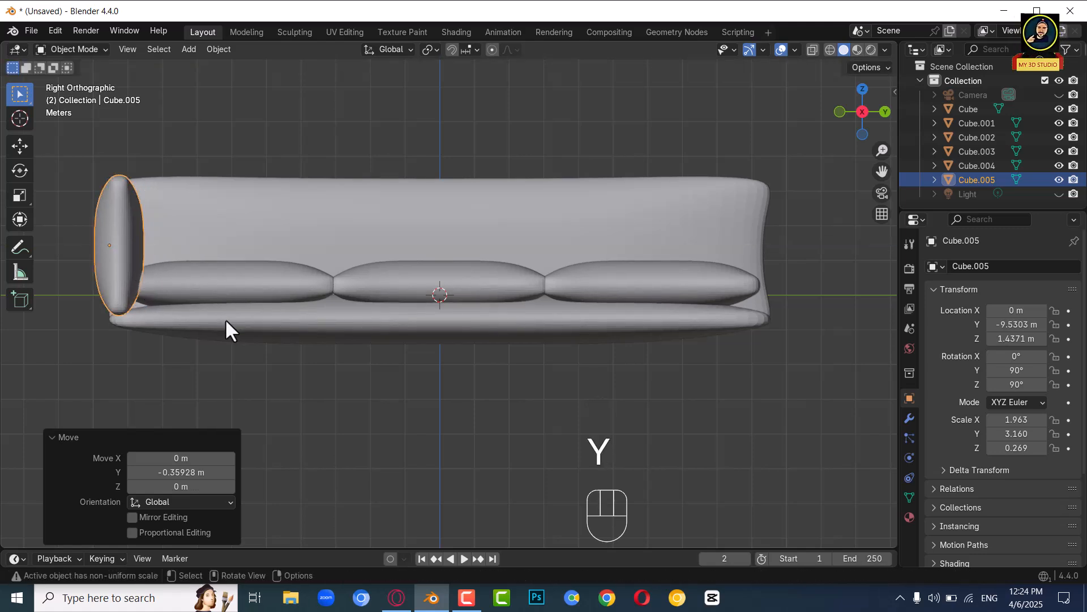
pyautogui.press('g')
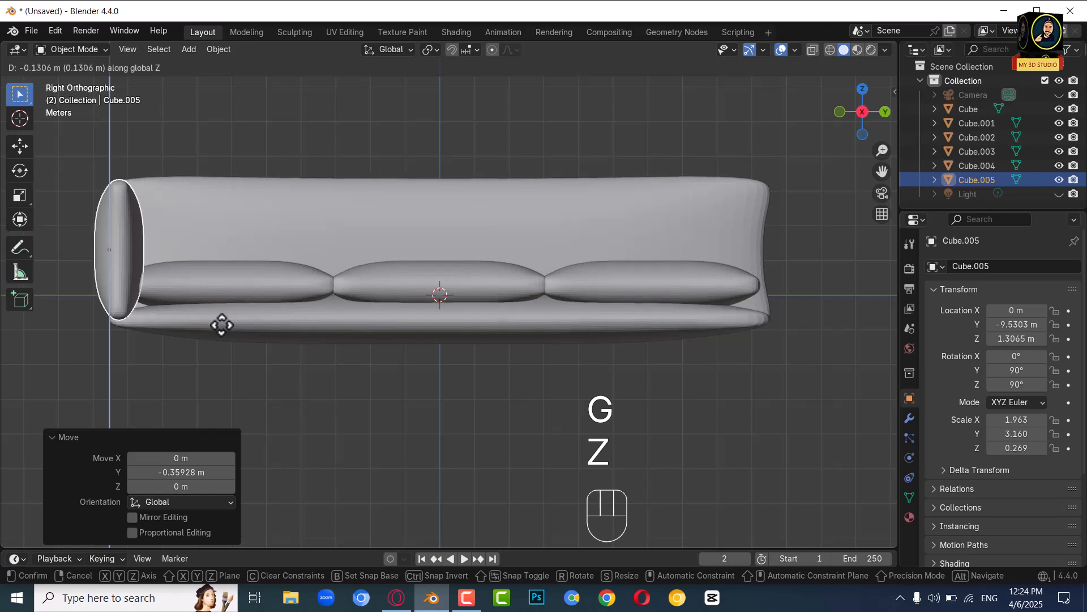
pyautogui.click(221, 325)
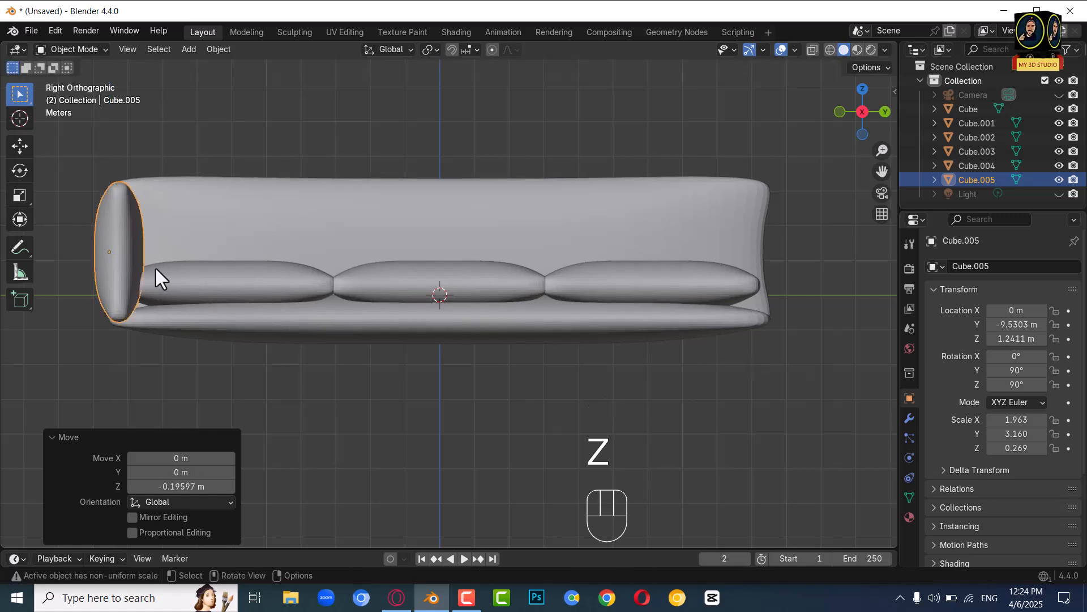
# Step: Duplicate the armrest and move the copy about 18.6 m along Y to the sofa's opposite end
pyautogui.hotkey('shift', 'd')
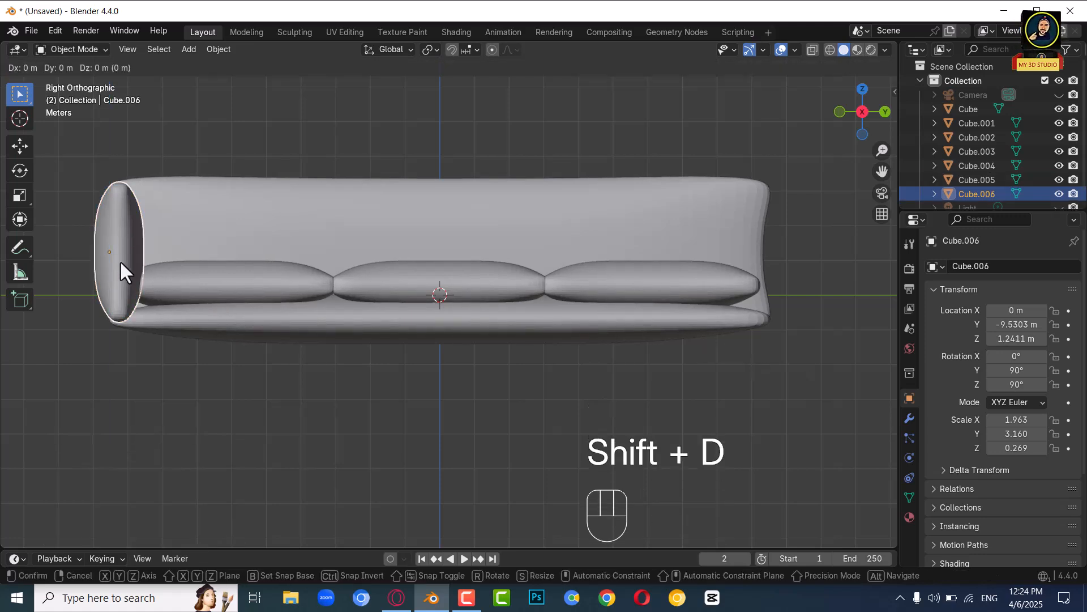
pyautogui.press('g')
pyautogui.press('y')
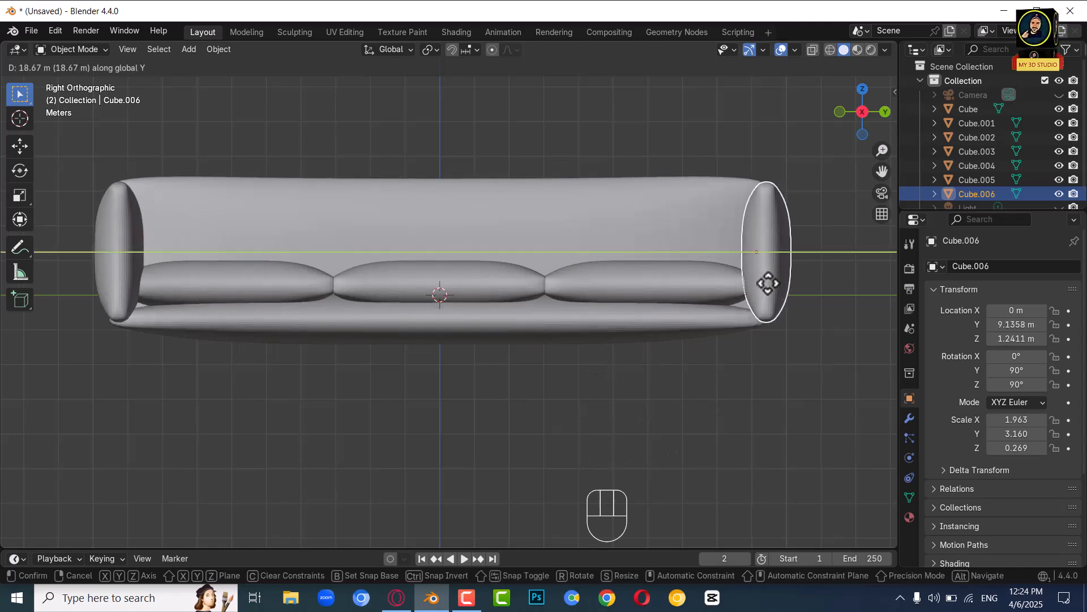
pyautogui.click(766, 283)
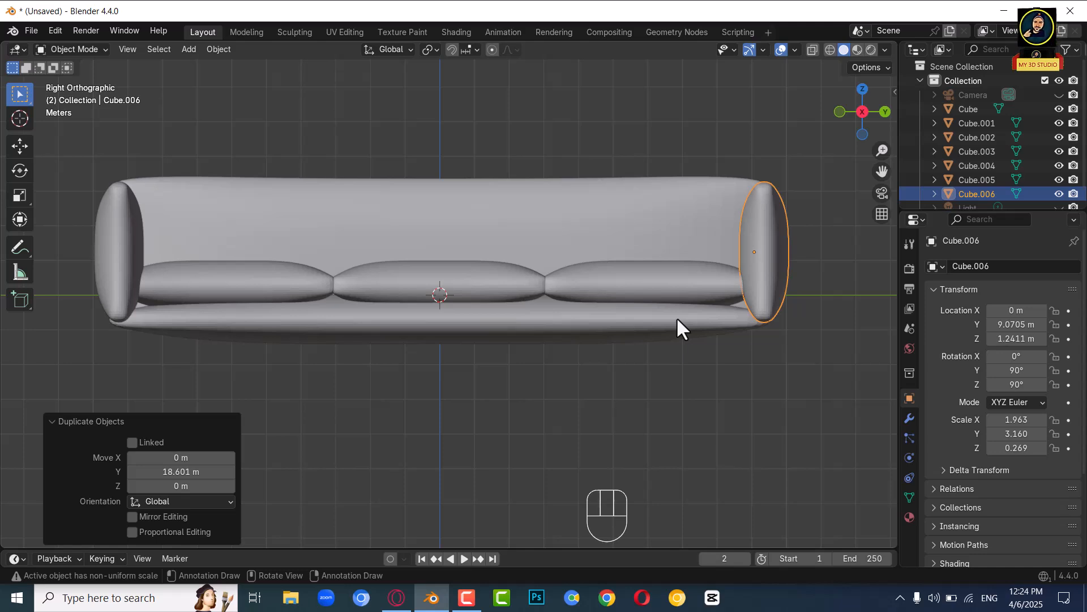
# Step: Scale all sofa parts together by about 0.84 along Y to shorten the sofa, and clear the selection
pyautogui.press('a')
pyautogui.press('s')
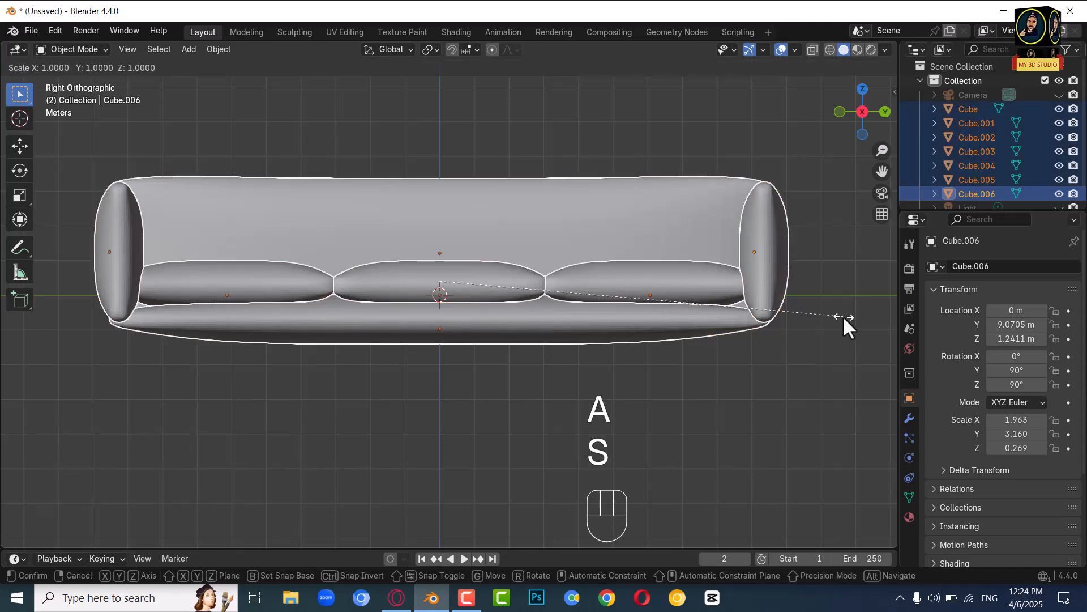
pyautogui.press('y')
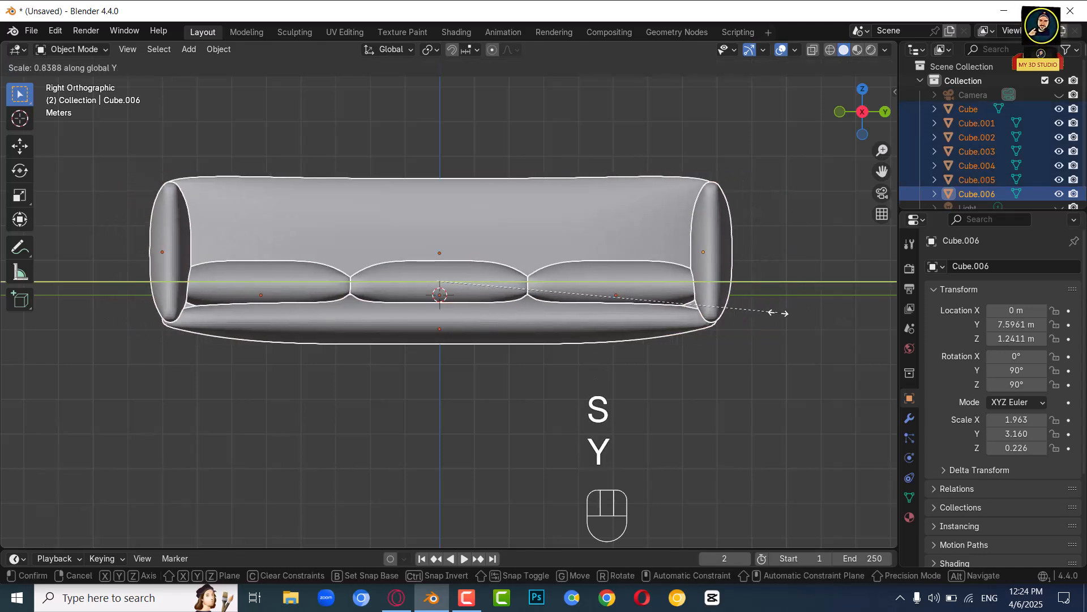
pyautogui.click(779, 313)
pyautogui.click(749, 382)
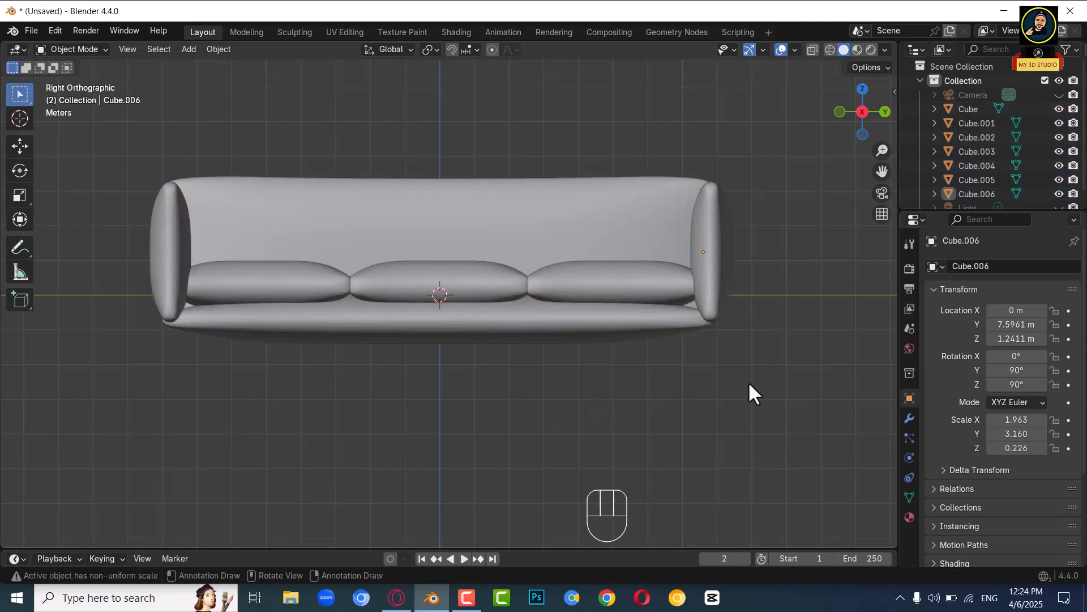
# Step: Duplicate the middle seat cushion in place and set the copy's Y rotation to 90° to stand it upright
pyautogui.click(409, 275)
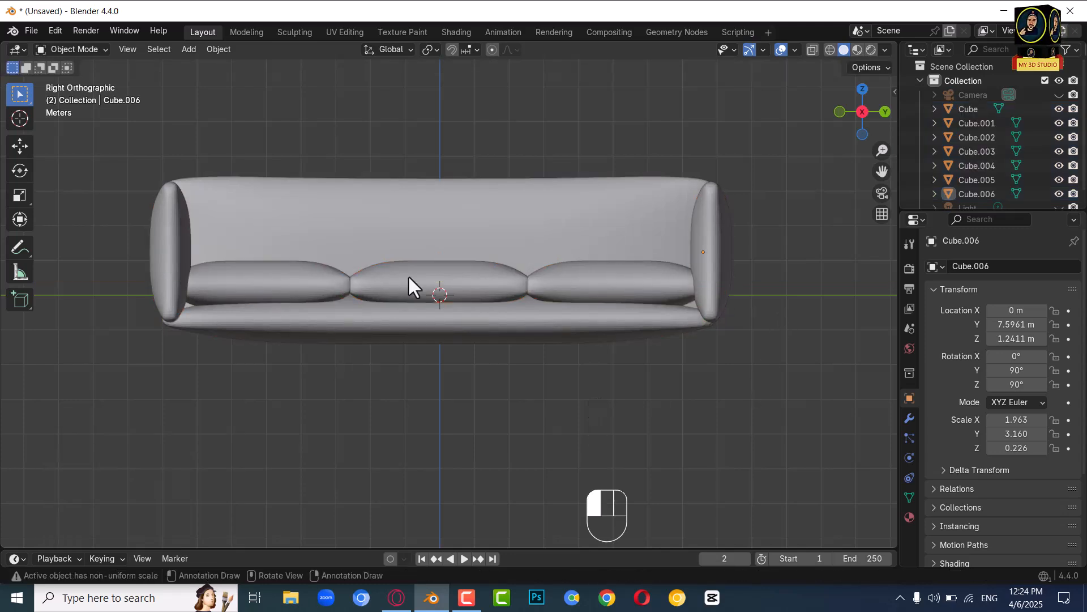
pyautogui.hotkey('shift', 'd')
pyautogui.rightClick(467, 270)
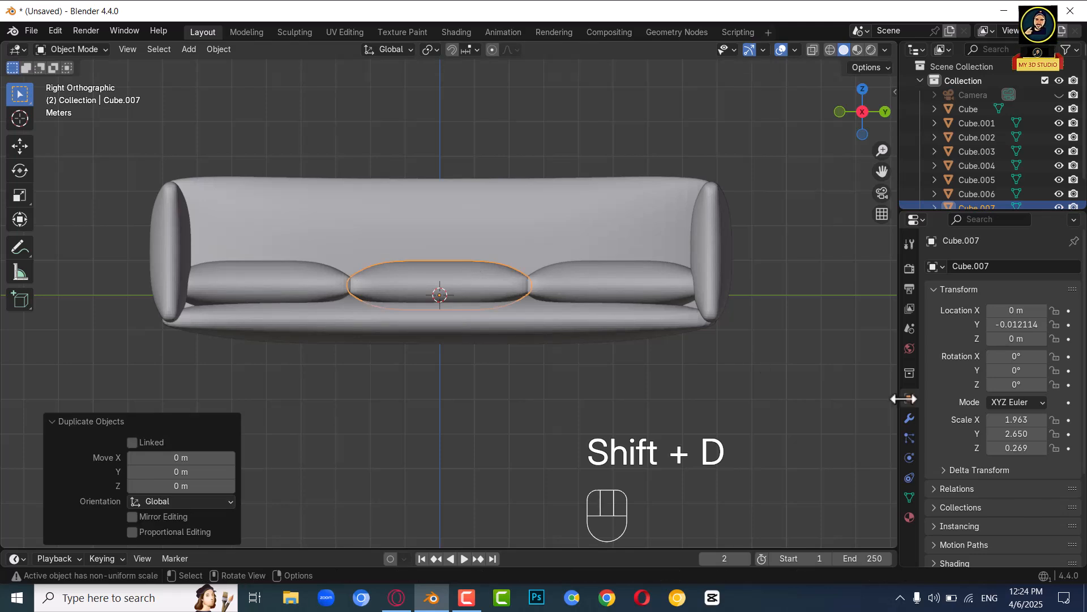
pyautogui.click(1010, 371)
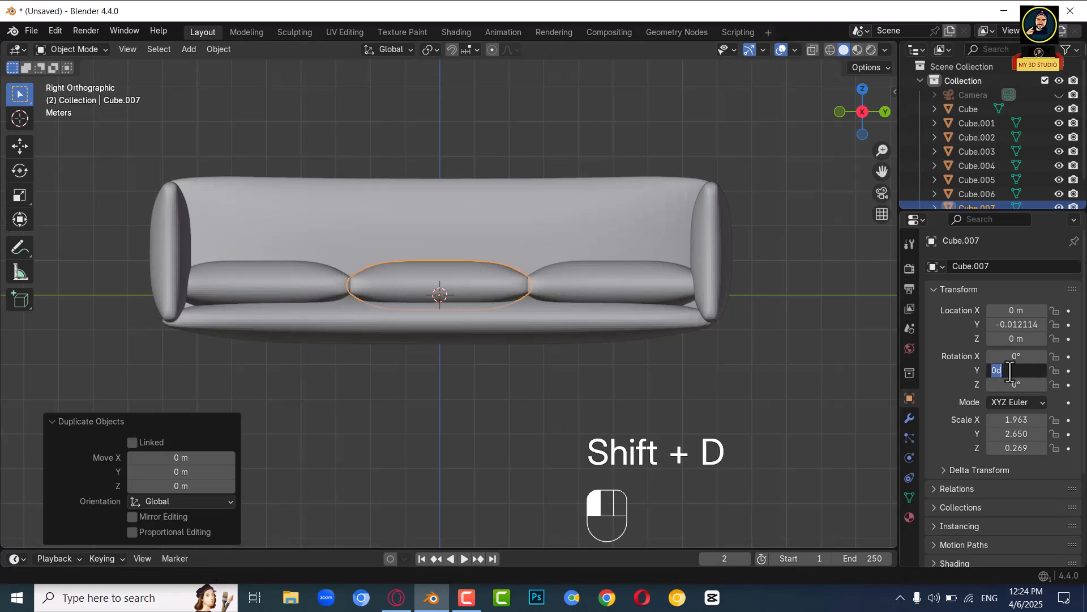
pyautogui.write('90')
pyautogui.press('Return')
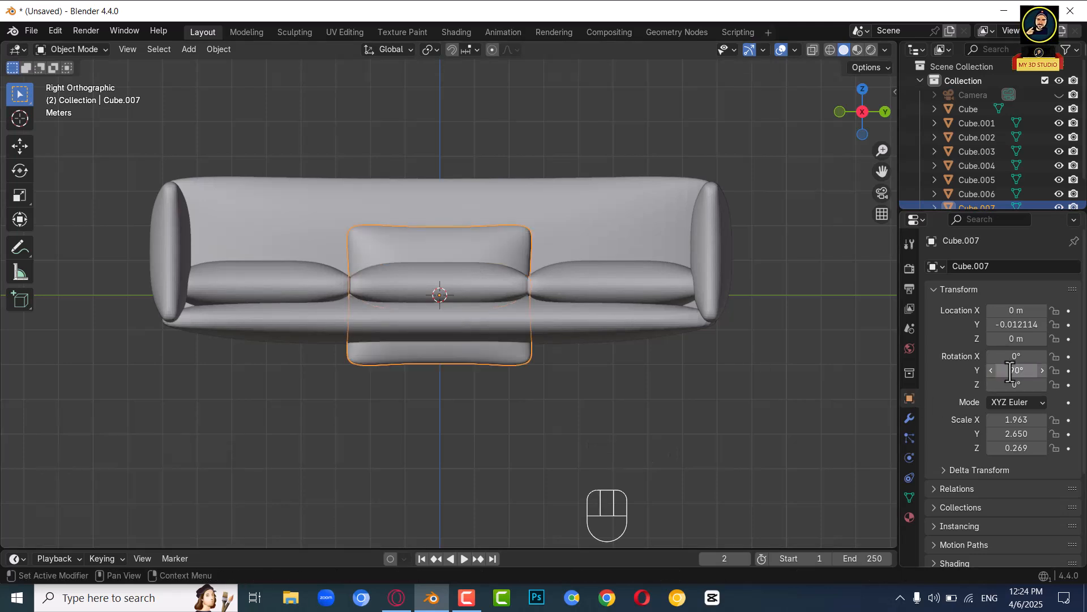
# Step: Raise the upright middle cushion about 1.81 m along Z so it stands above the seat as a back cushion
pyautogui.press('g')
pyautogui.press('z')
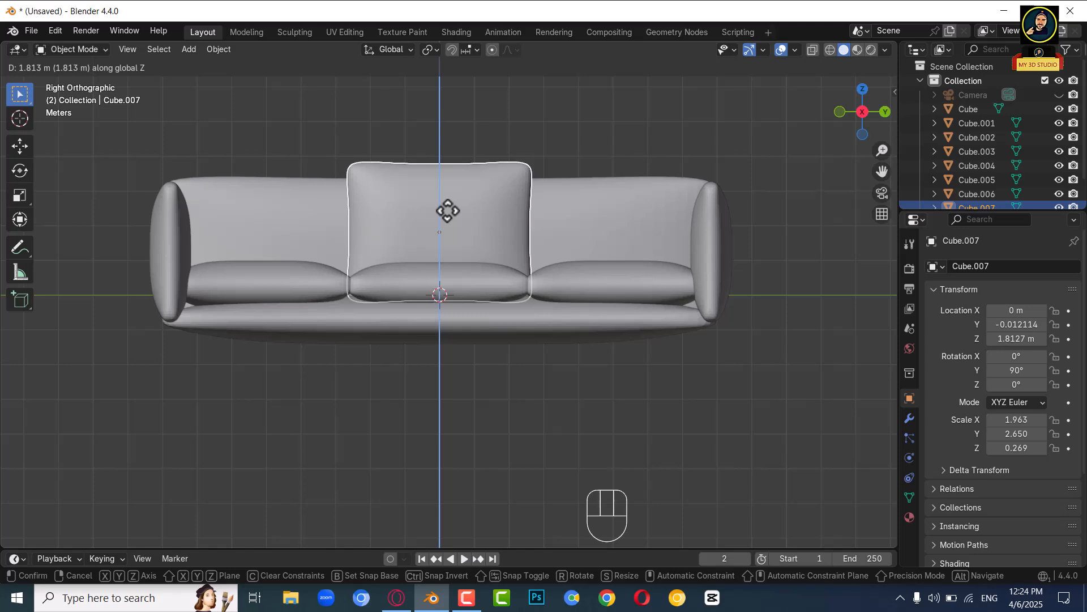
pyautogui.click(447, 210)
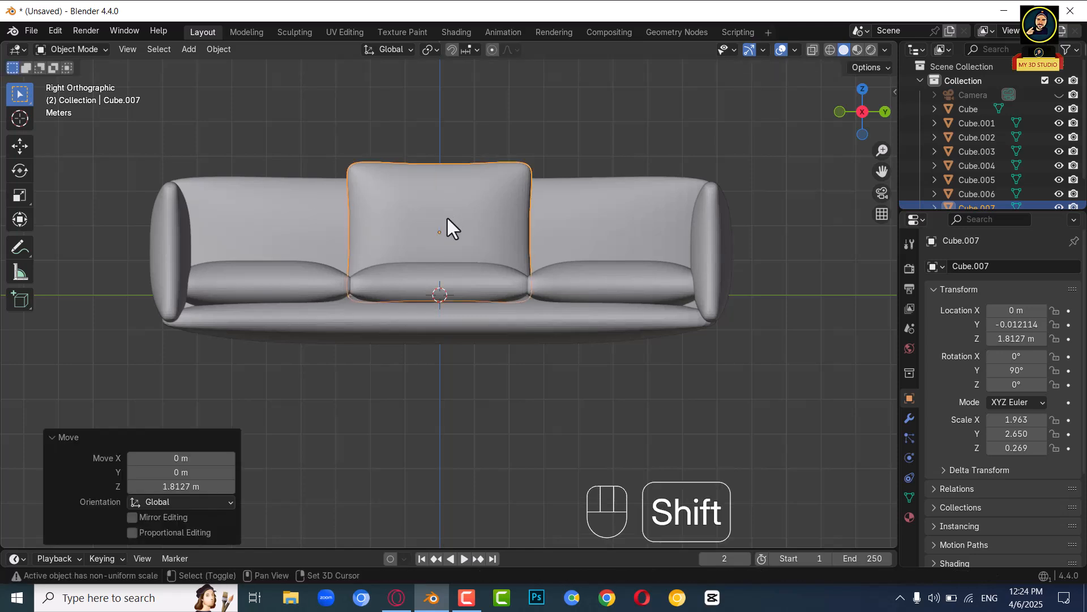
# Step: Duplicate the middle back cushion and move the copy along negative Y to stand behind the neighbouring seat cushion
pyautogui.hotkey('shift', 'd')
pyautogui.press('g')
pyautogui.press('y')
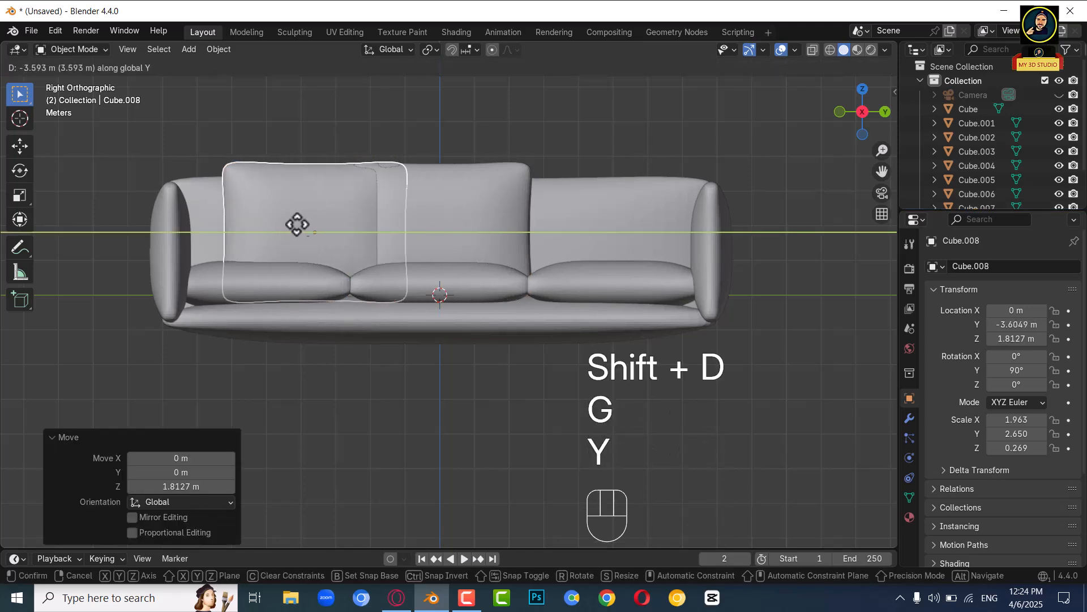
pyautogui.click(266, 224)
# Step: Duplicate the middle back cushion again and move the copy about 5.19 m along positive Y to the remaining seat
pyautogui.click(441, 226)
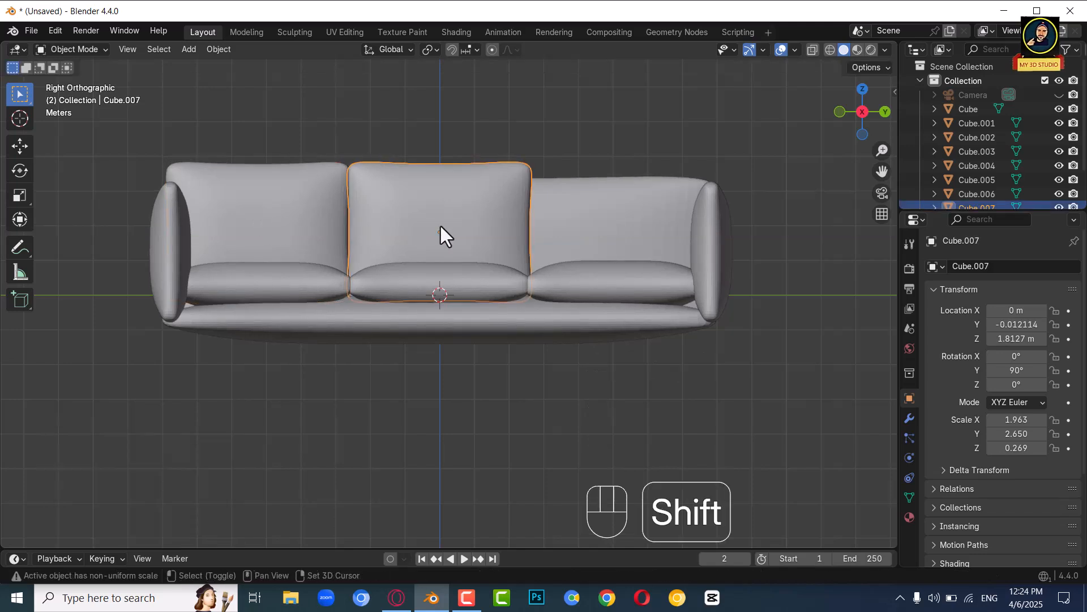
pyautogui.hotkey('shift', 'd')
pyautogui.rightClick(440, 226)
pyautogui.press('g')
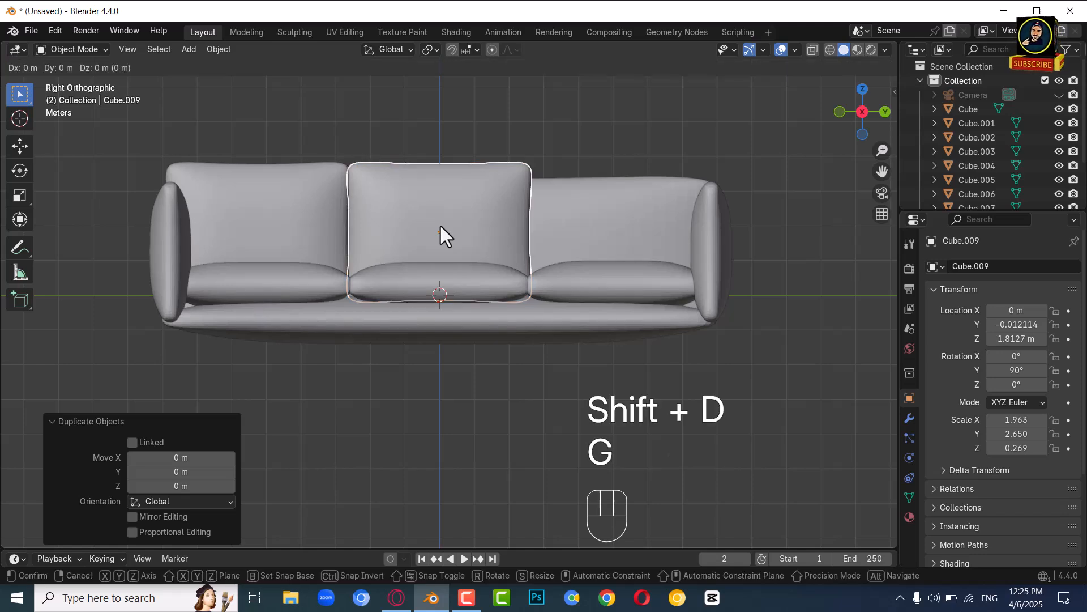
pyautogui.press('y')
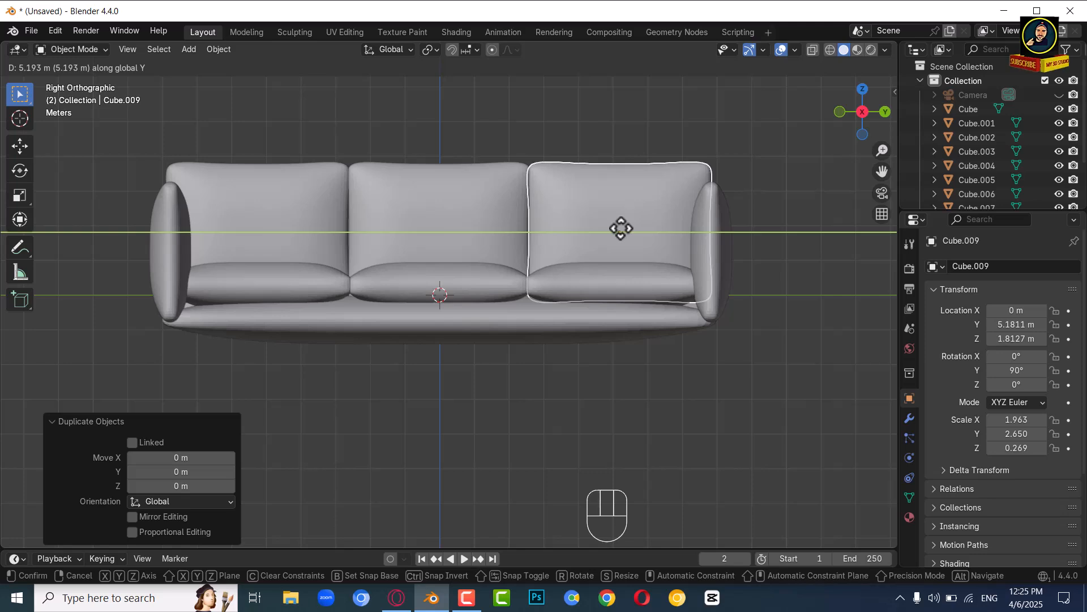
pyautogui.click(622, 228)
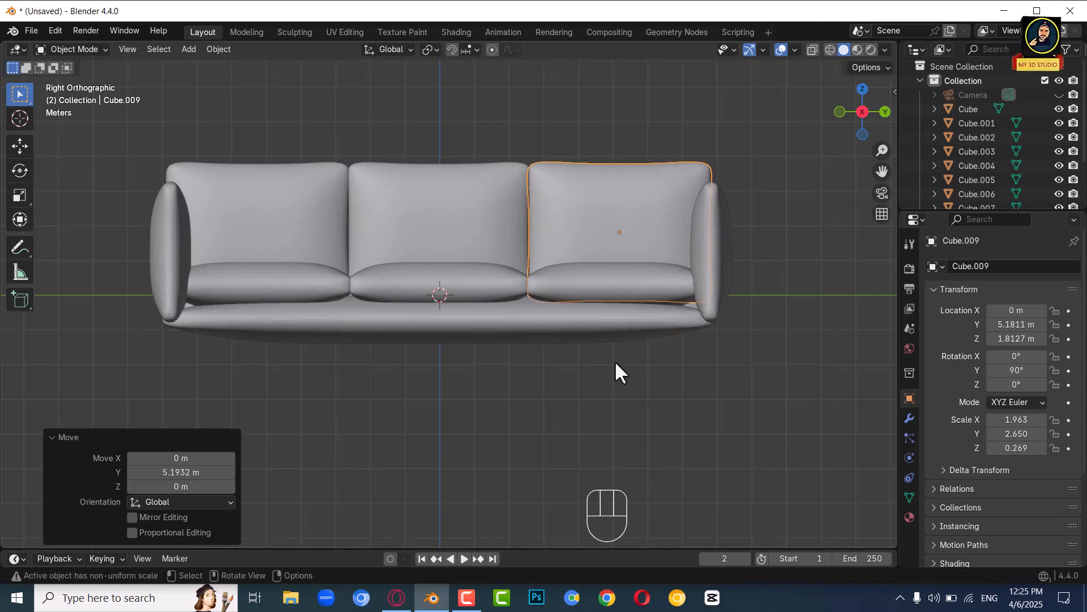
# Step: Apply all transforms to every sofa part
pyautogui.press('a')
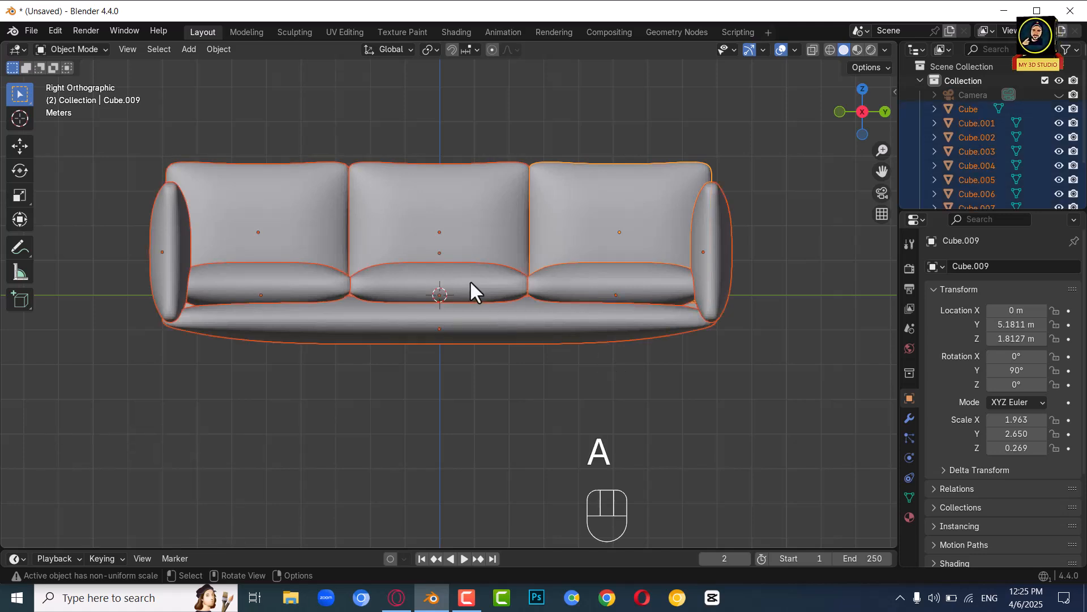
pyautogui.hotkey('ctrl', 'a')
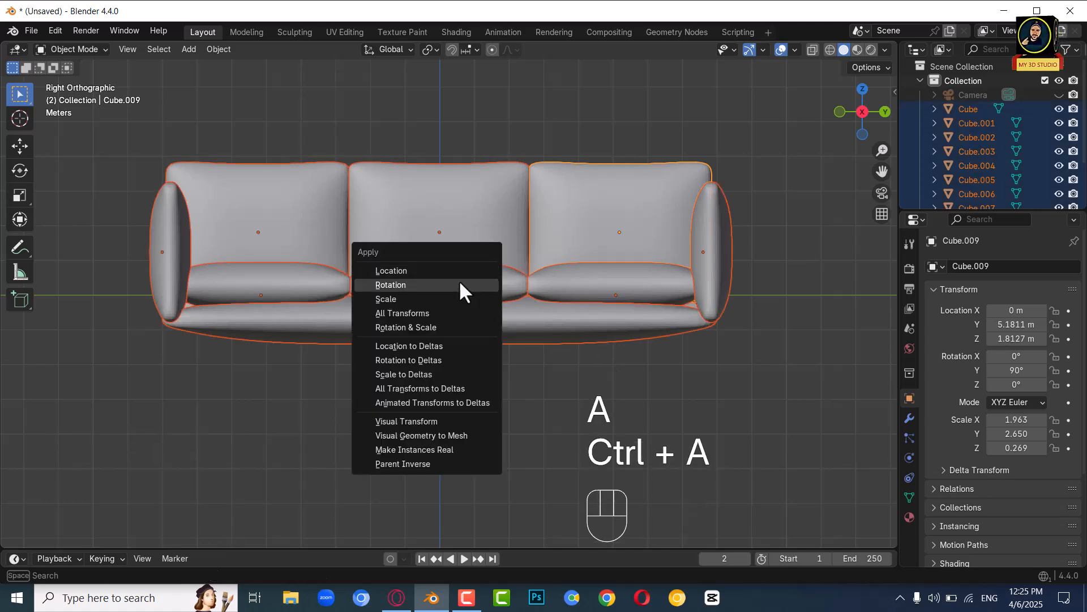
pyautogui.click(432, 313)
# Step: Viewing the sofa from below, place the 3D cursor at a corner of the base and add a cube there
pyautogui.press('ctrl')
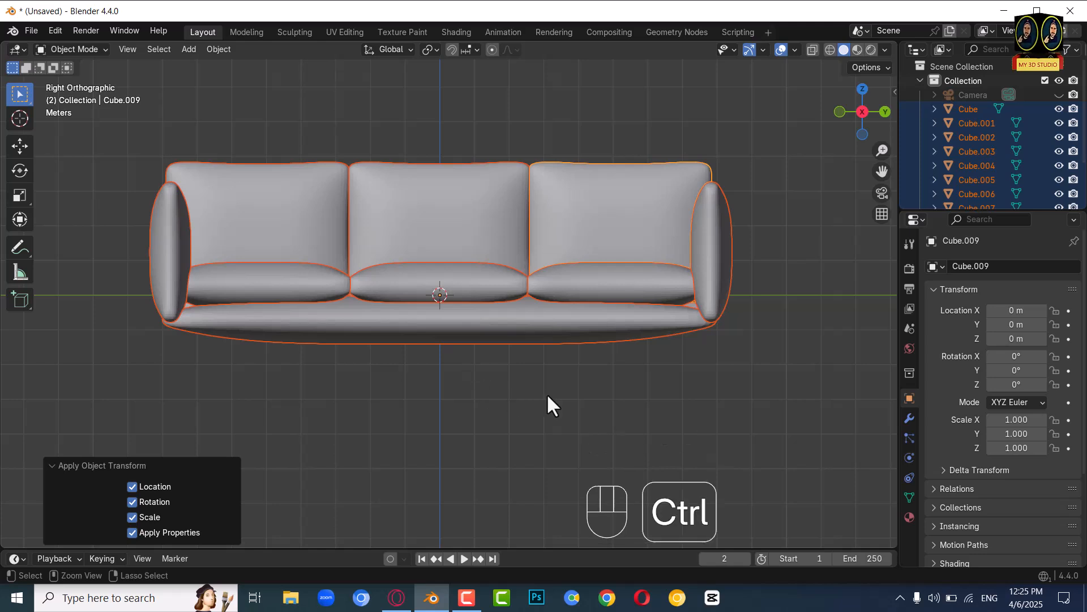
pyautogui.press('ctrl+KP_7')
pyautogui.scroll(-3, 504, 272)
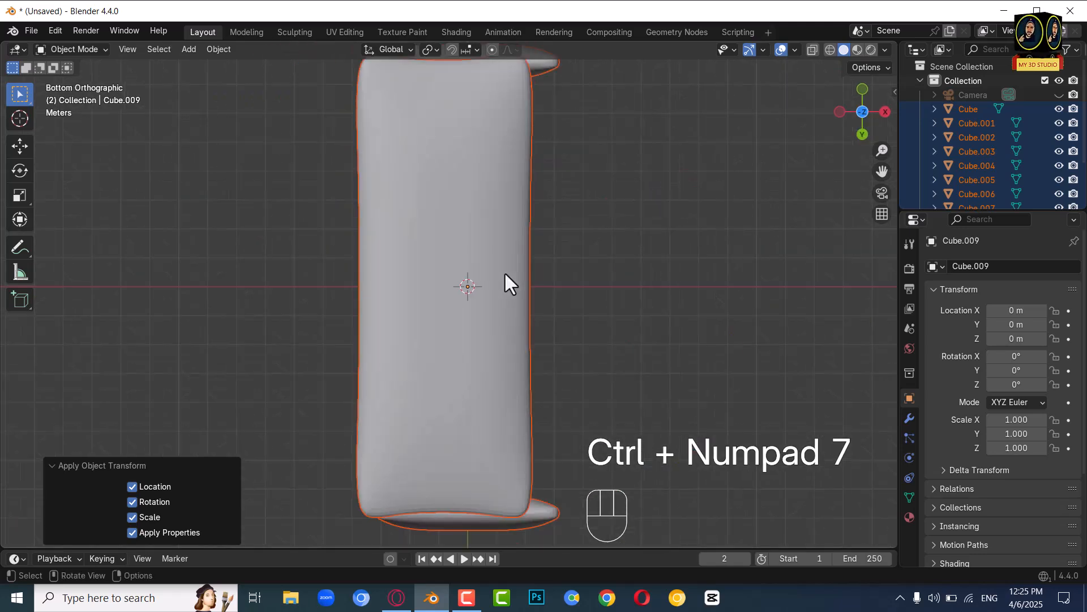
pyautogui.press('shift')
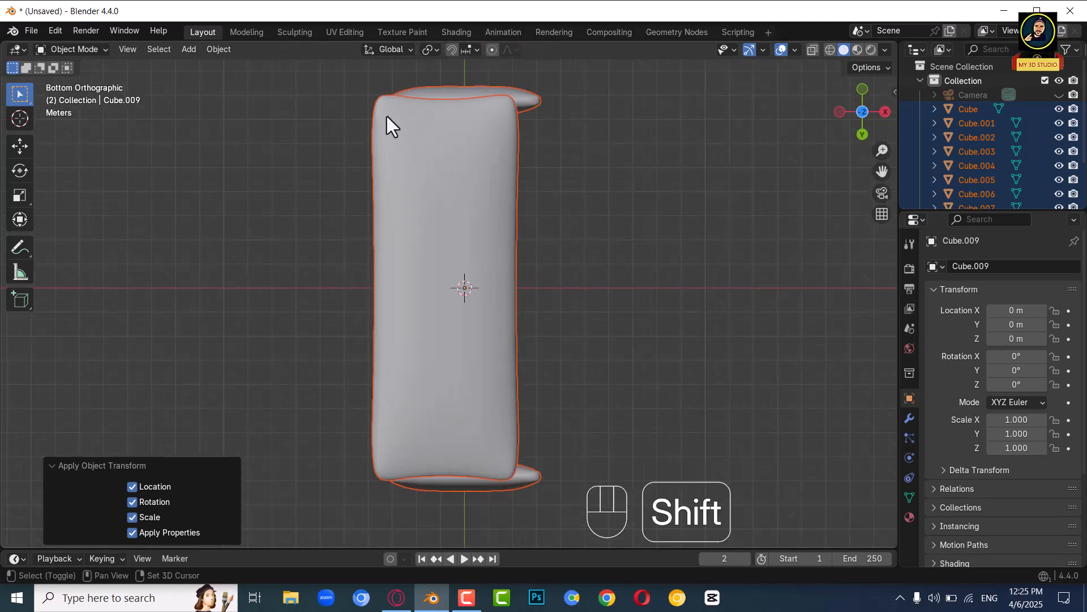
pyautogui.keyDown('shift'); pyautogui.rightClick(387, 115); pyautogui.keyUp('shift')
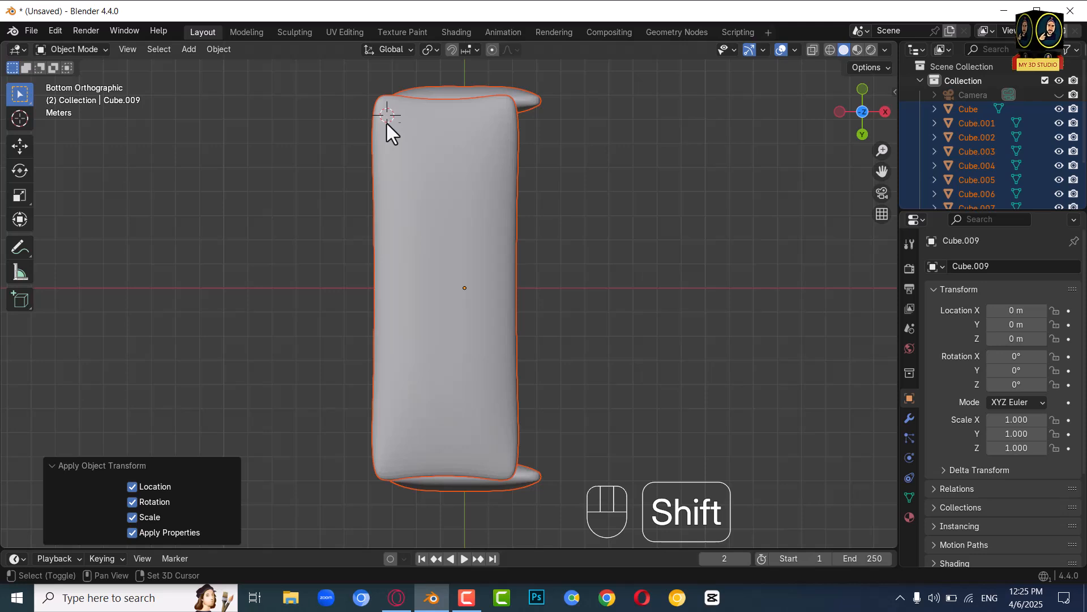
pyautogui.hotkey('shift', 'a')
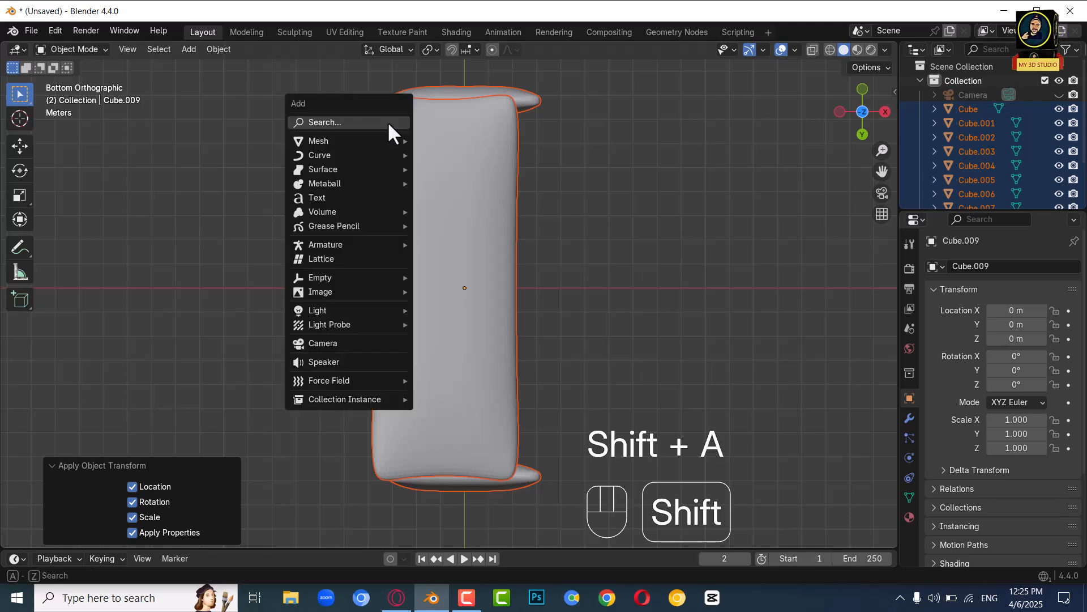
pyautogui.moveTo(345, 141)
pyautogui.click(447, 155)
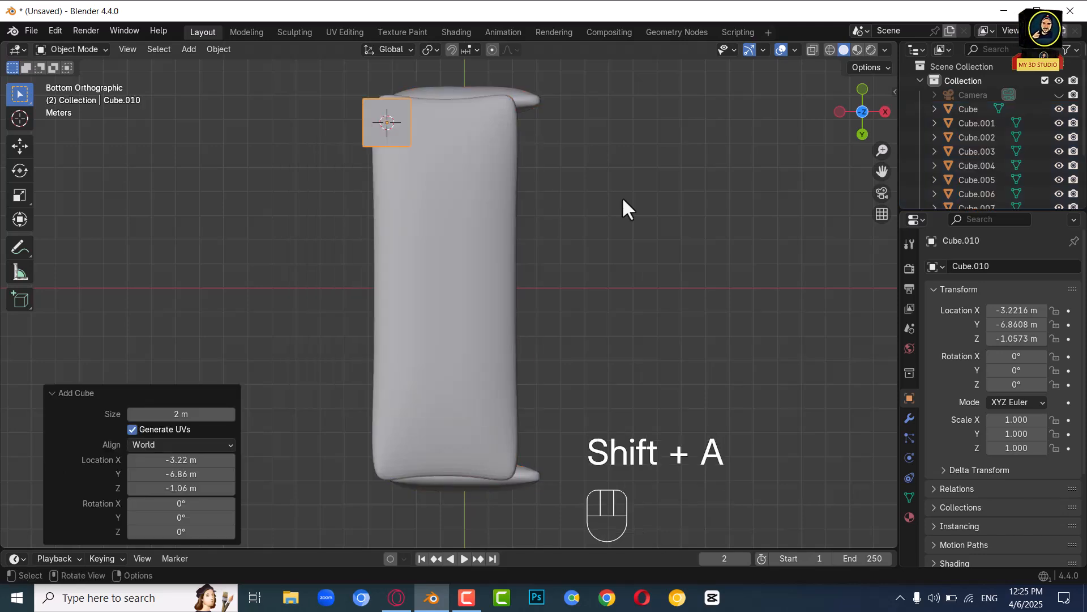
# Step: Scale the new corner cube uniformly to about 0.49 and move it about 0.52 m along X in the front view
pyautogui.press('s')
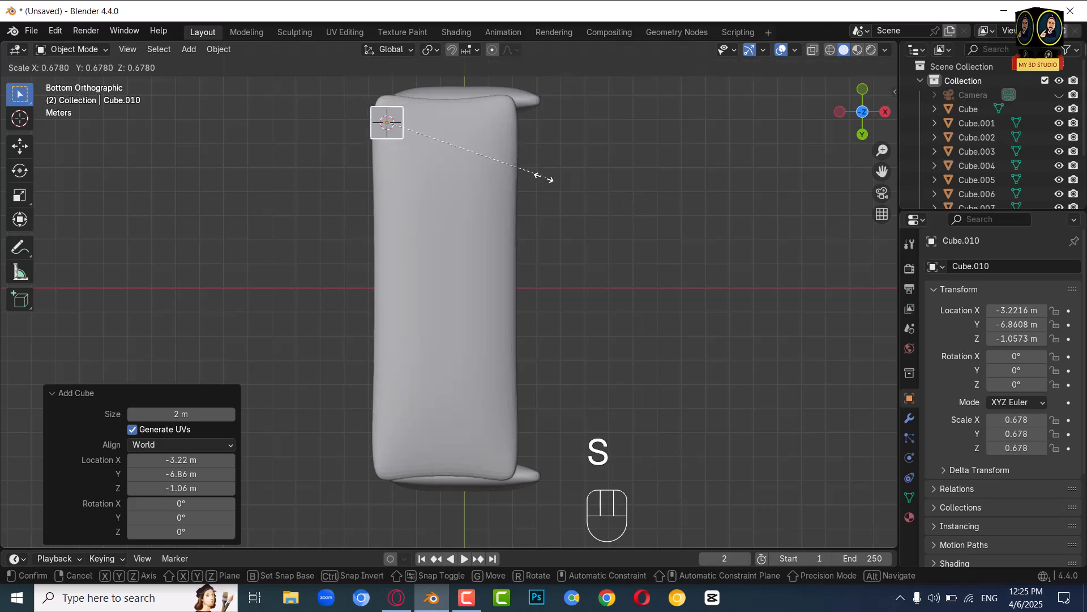
pyautogui.click(501, 166)
pyautogui.press('KP_1')
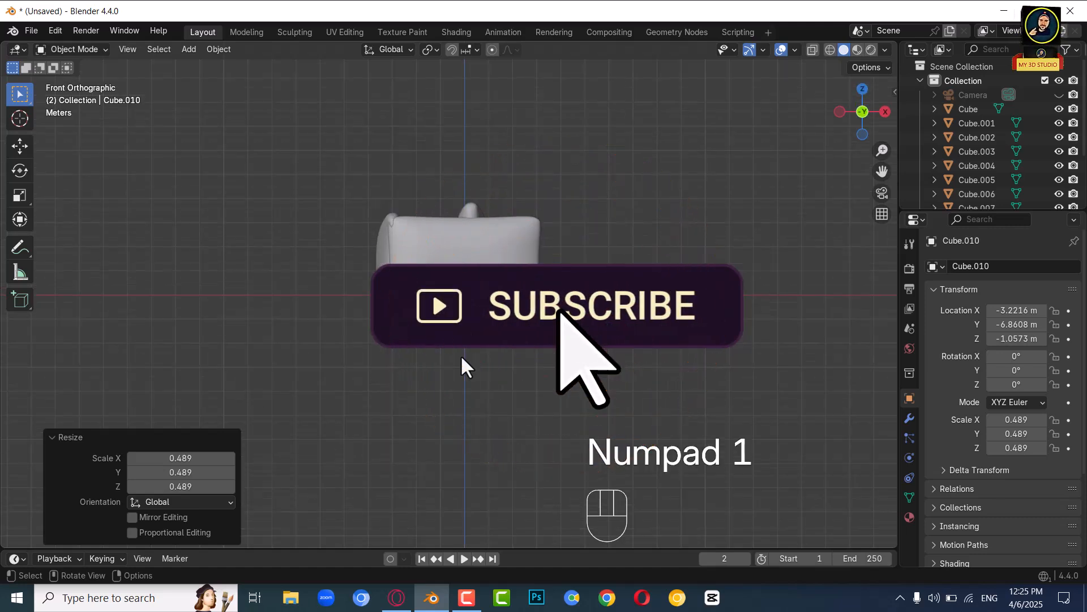
pyautogui.press('g')
pyautogui.press('x')
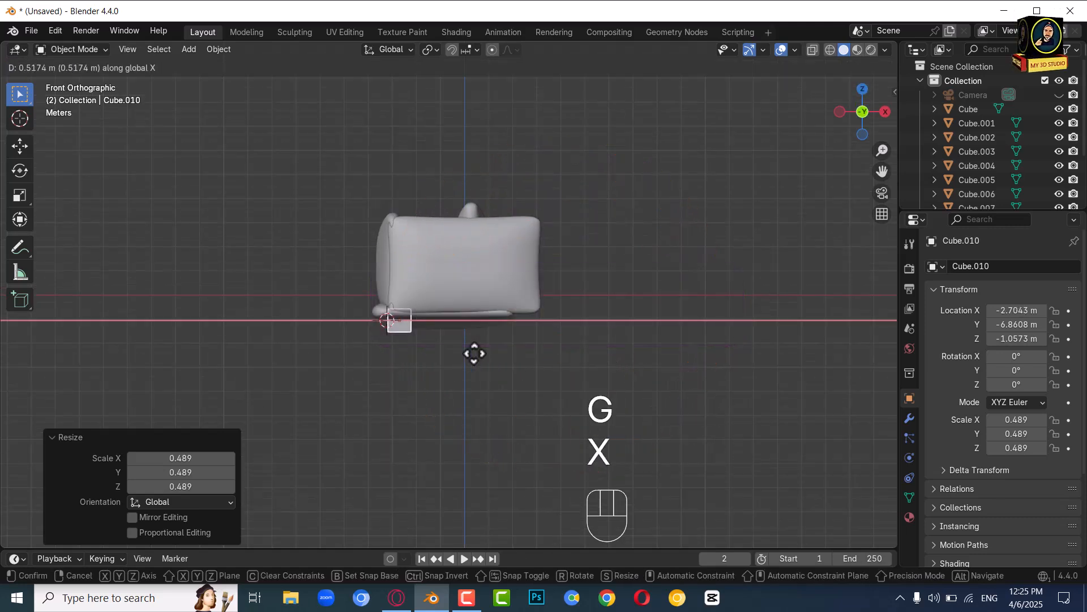
pyautogui.click(475, 353)
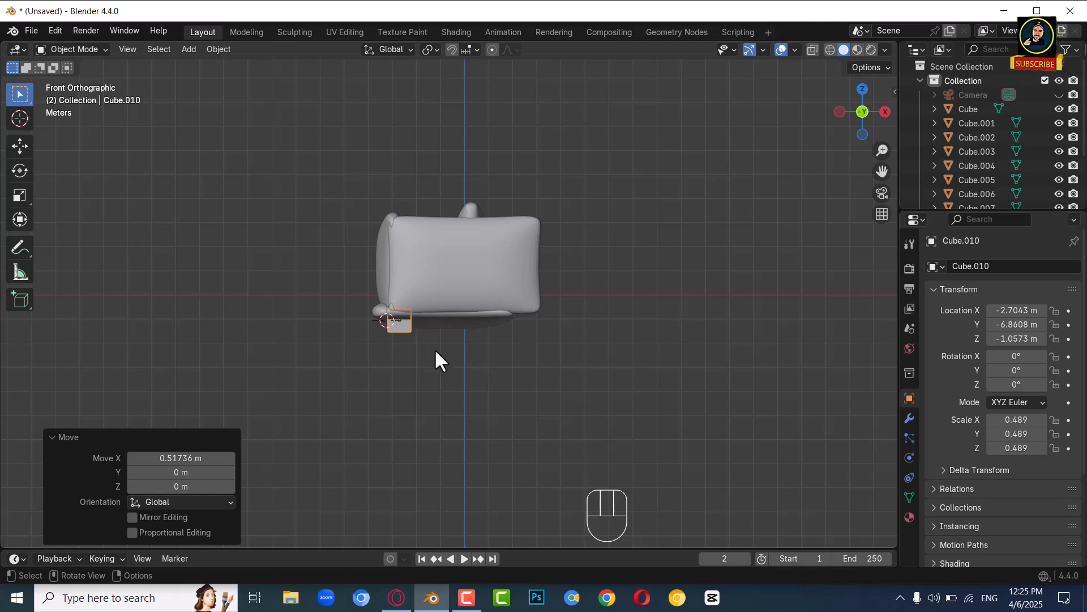
# Step: Stretch the corner cube by about 1.88 along Z into a leg and shift it about 0.21 m along X
pyautogui.press('s')
pyautogui.press('z')
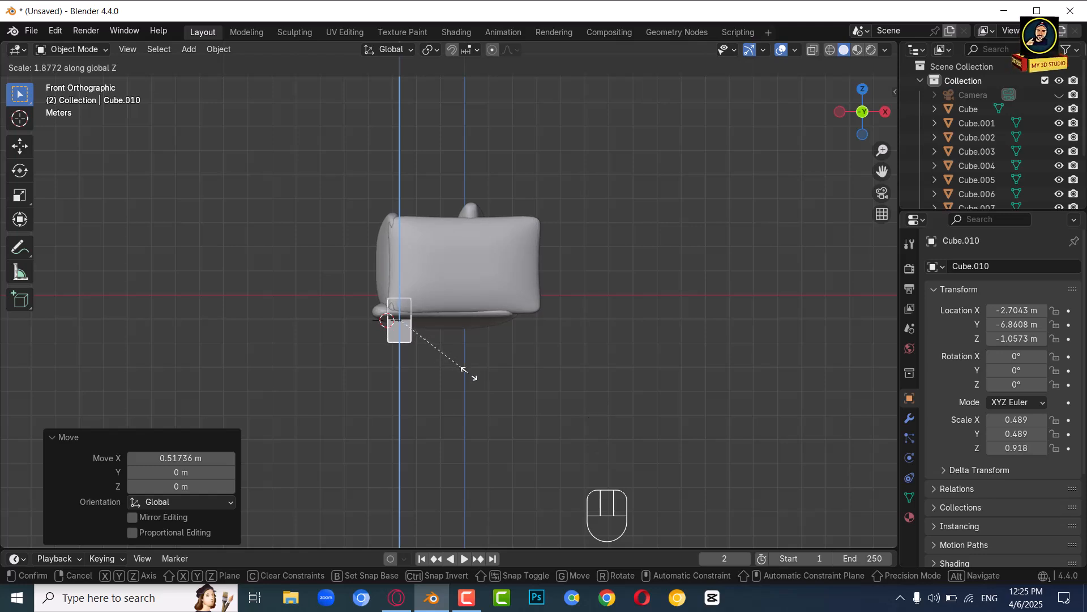
pyautogui.click(469, 375)
pyautogui.press('g')
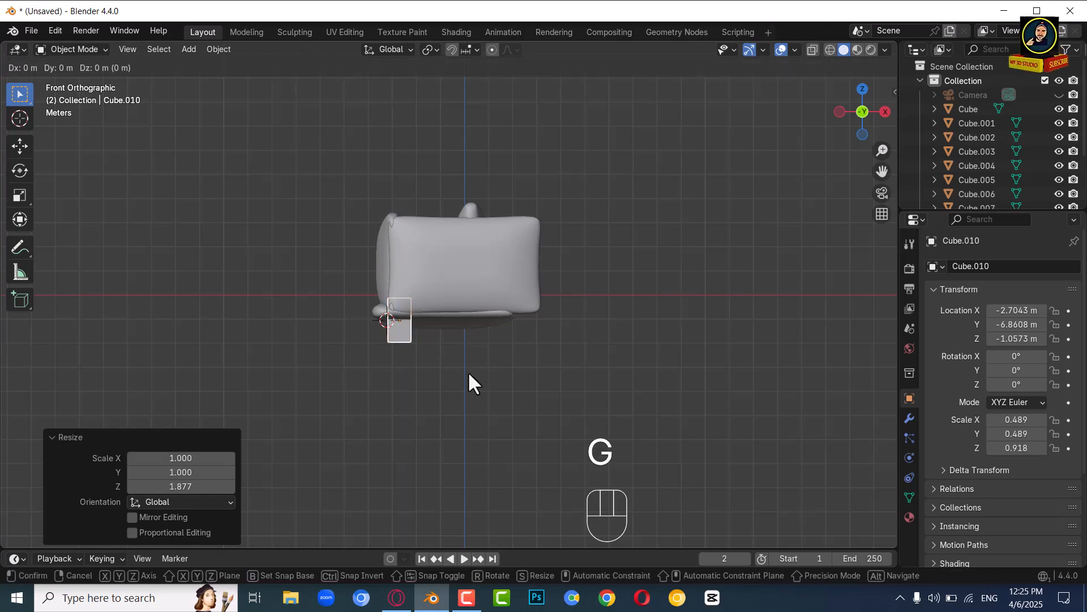
pyautogui.press('z')
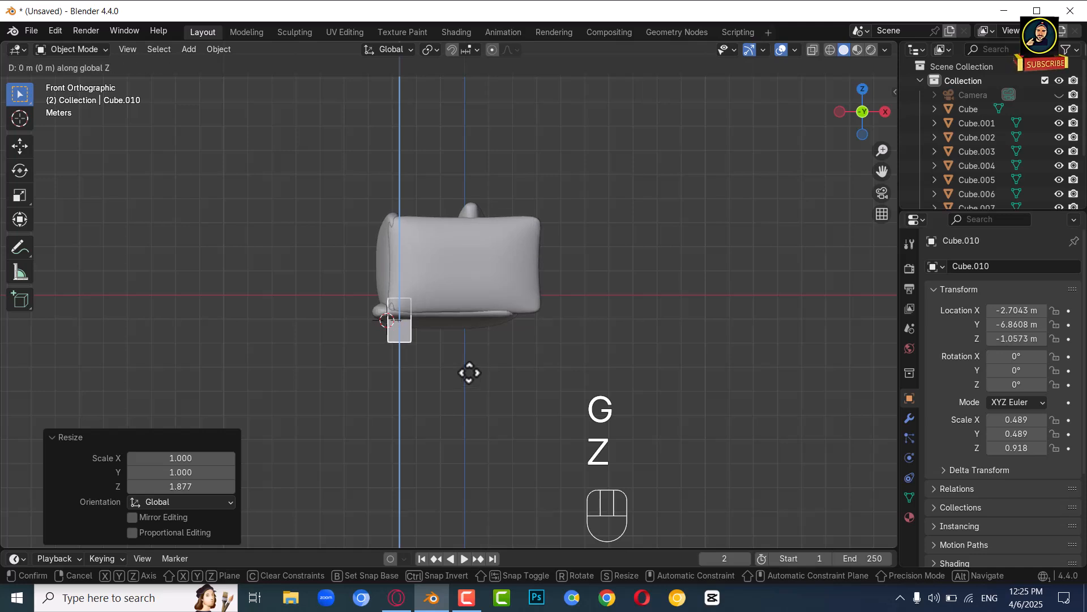
pyautogui.click(469, 373)
pyautogui.press('g')
pyautogui.press('x')
pyautogui.click(474, 373)
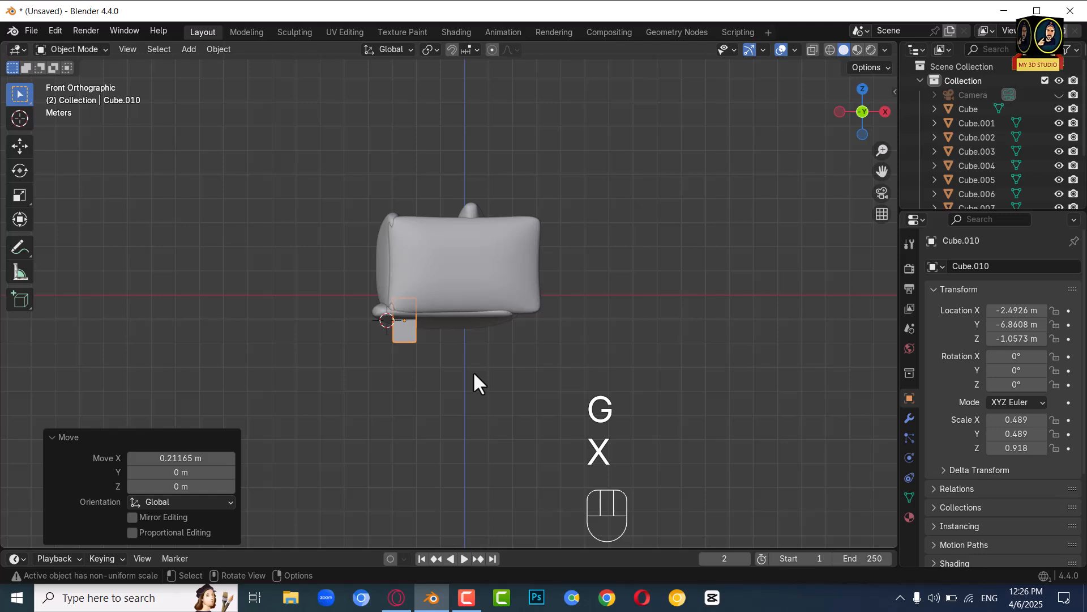
# Step: Enter Edit Mode on the corner leg cube
pyautogui.press('Tab')
pyautogui.scroll(2, 391, 343)
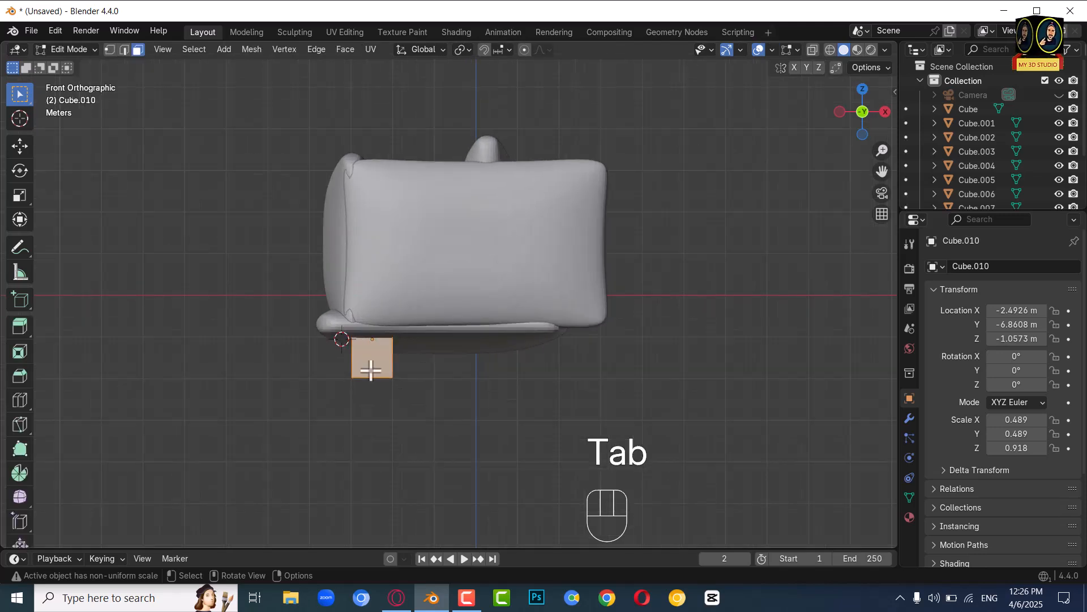
pyautogui.press('r')
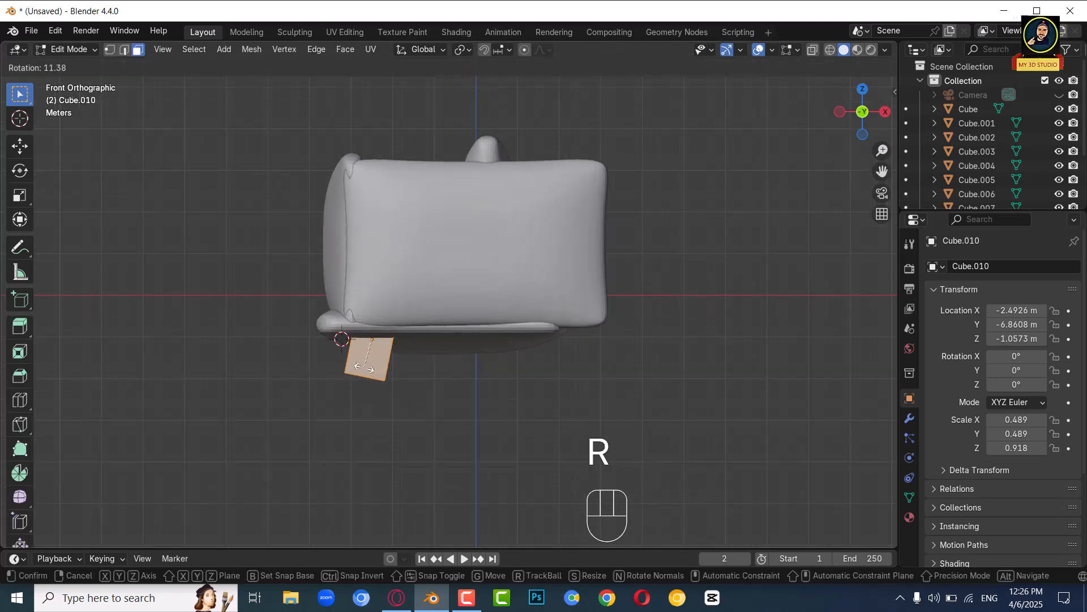
pyautogui.click(365, 368)
pyautogui.hotkey('ctrl', 'z')
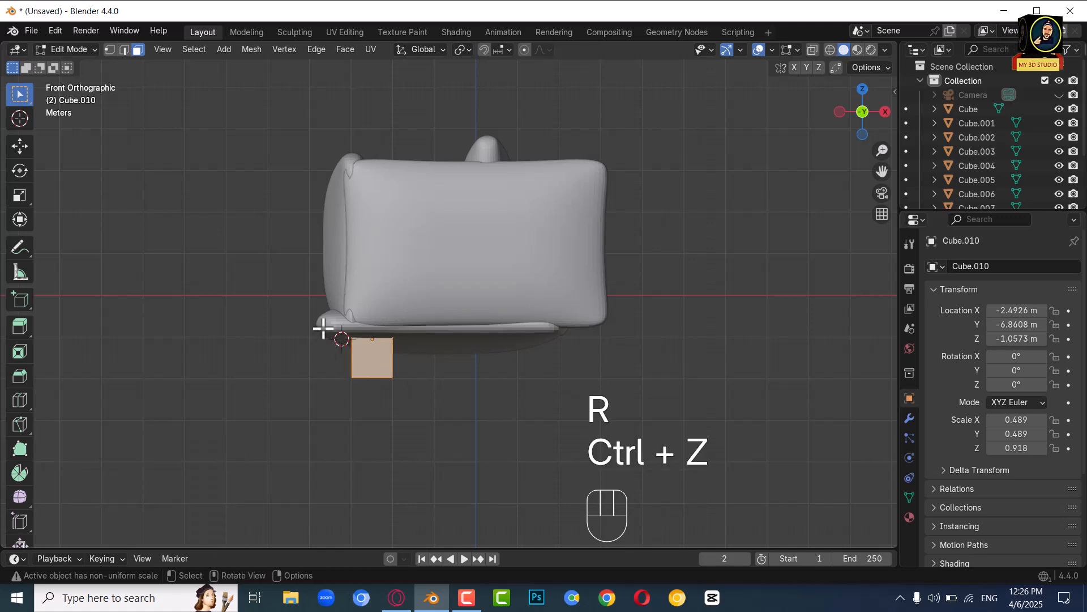
# Step: Add a single horizontal loop cut around the corner leg near its upper end, with a slide factor of about 0.194
pyautogui.press('ctrl')
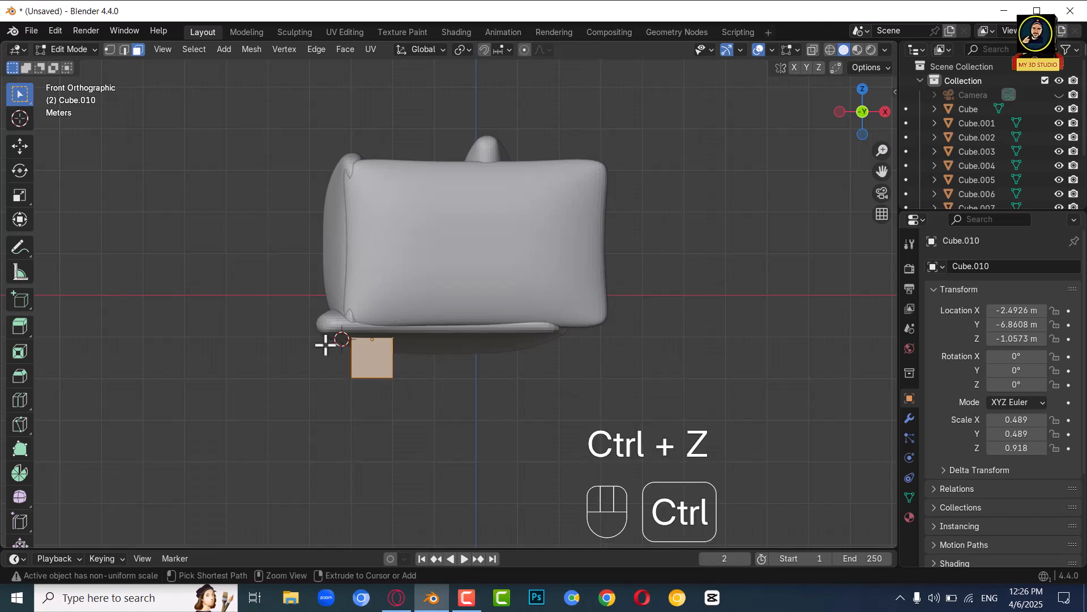
pyautogui.hotkey('ctrl', 'r')
pyautogui.click(355, 355)
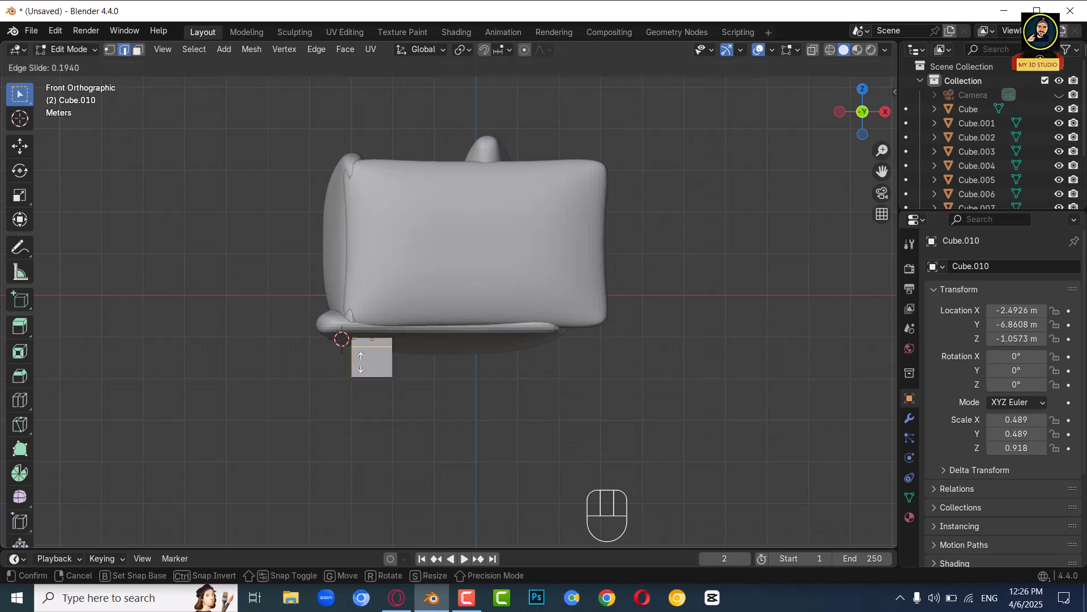
pyautogui.click(362, 362)
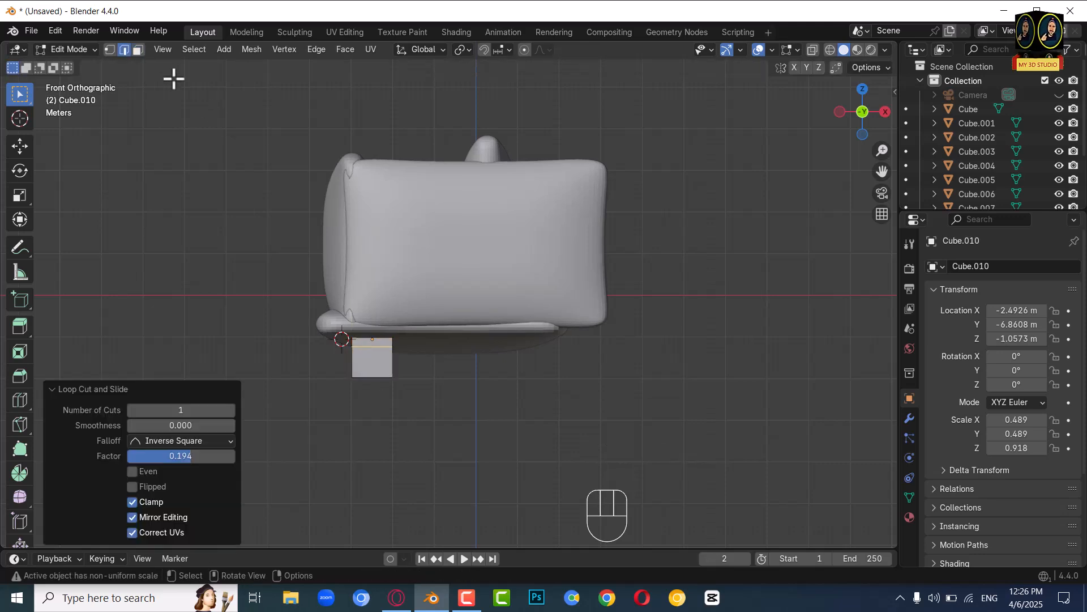
# Step: Try narrowing the whole leg mesh to about 0.59 in X and Y only, and undo that change
pyautogui.click(137, 49)
pyautogui.press('a')
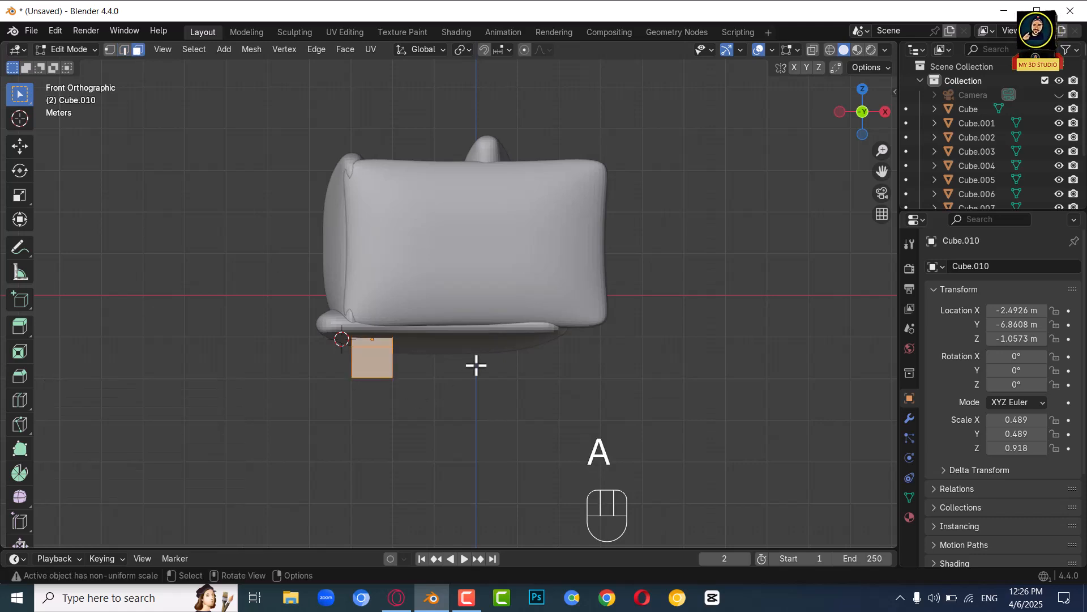
pyautogui.press('d')
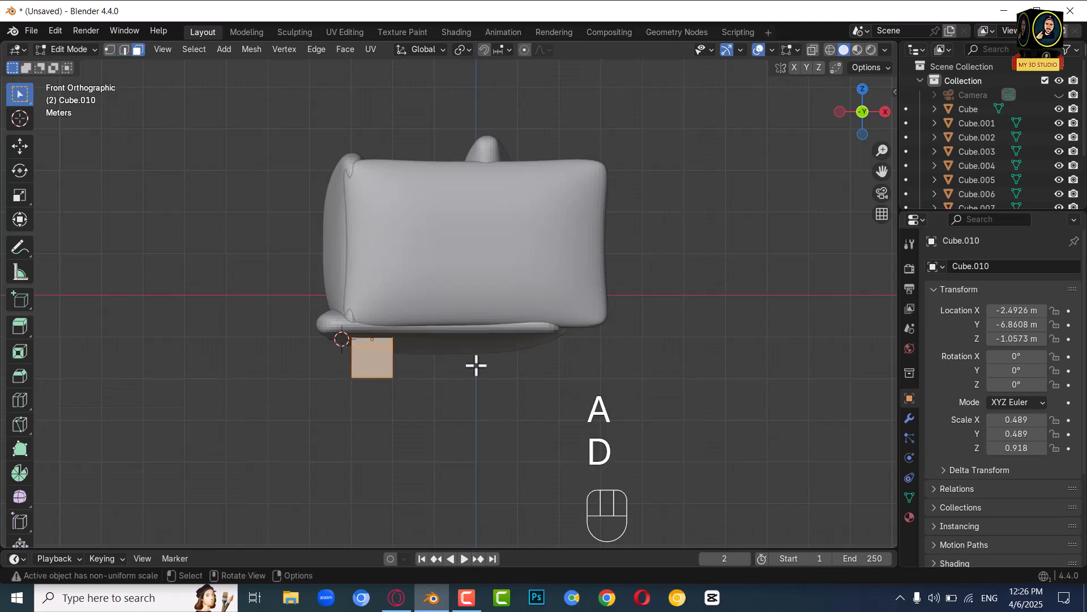
pyautogui.press('s')
pyautogui.hotkey('shift', 'z')
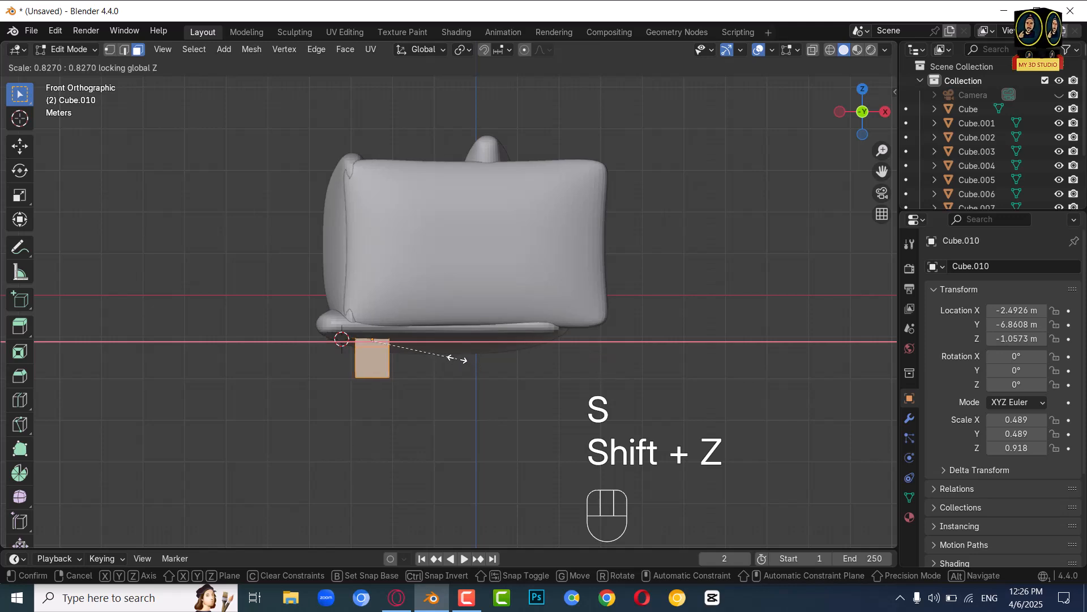
pyautogui.click(440, 354)
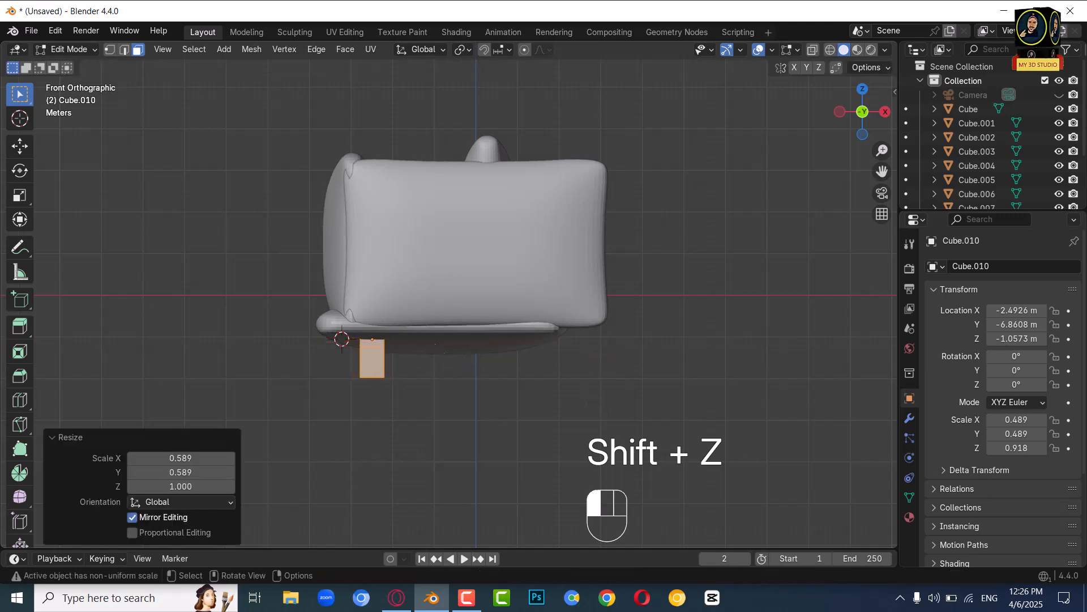
pyautogui.moveTo(411, 392); pyautogui.dragTo(491, 385, button='middle')
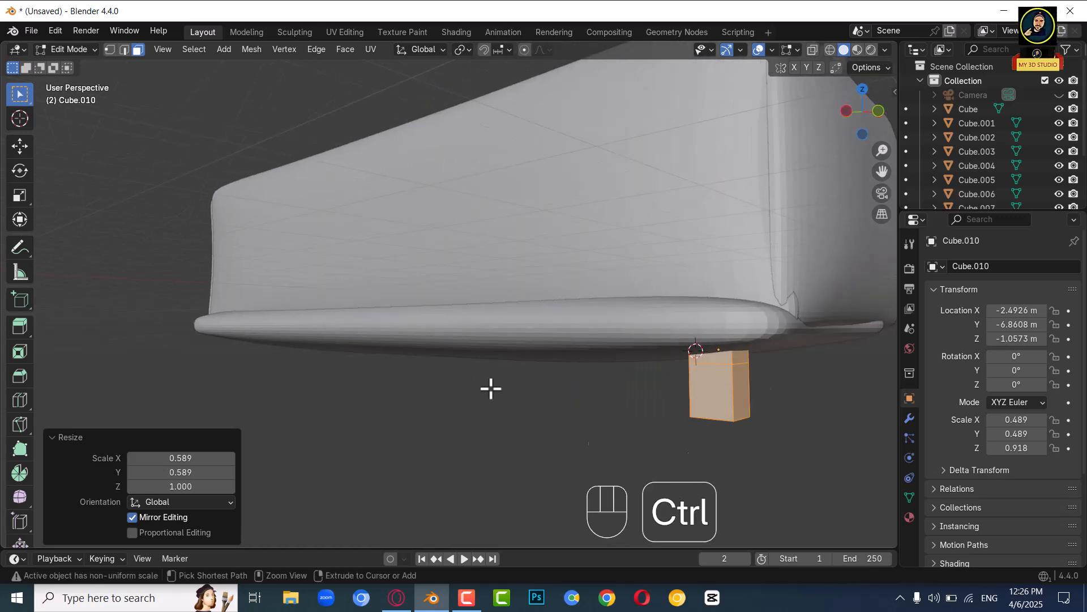
pyautogui.hotkey('ctrl', 'z')
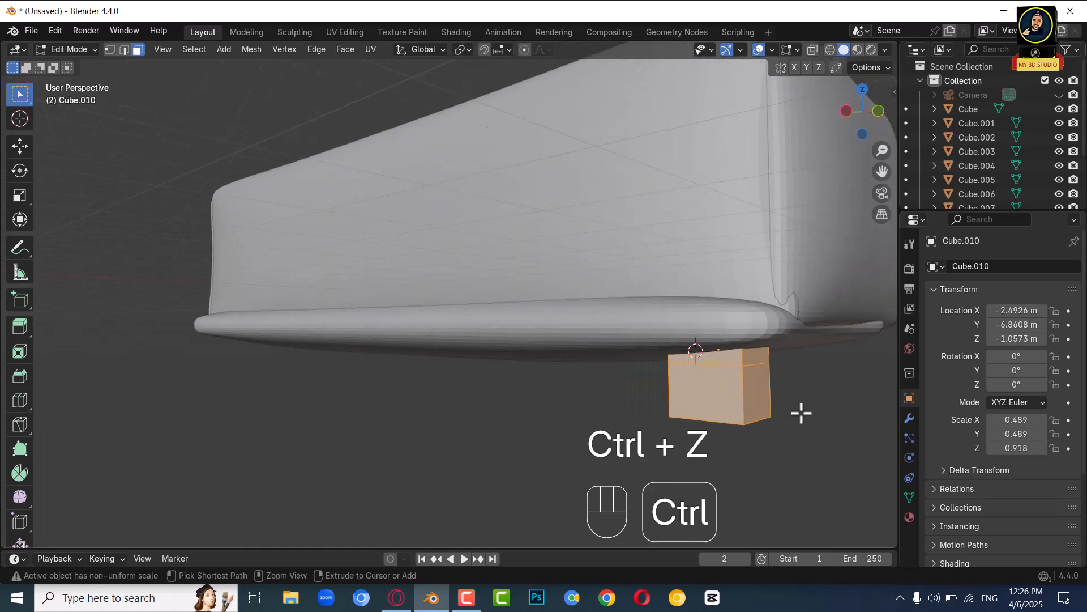
pyautogui.hotkey('ctrl', 'z')
pyautogui.hotkey('ctrl', 'z')
# Step: Select the whole leg mesh and scale it to about 0.43 in X and Y, keeping its height
pyautogui.moveTo(810, 409); pyautogui.dragTo(767, 405, button='middle')
pyautogui.press('a')
pyautogui.press('s')
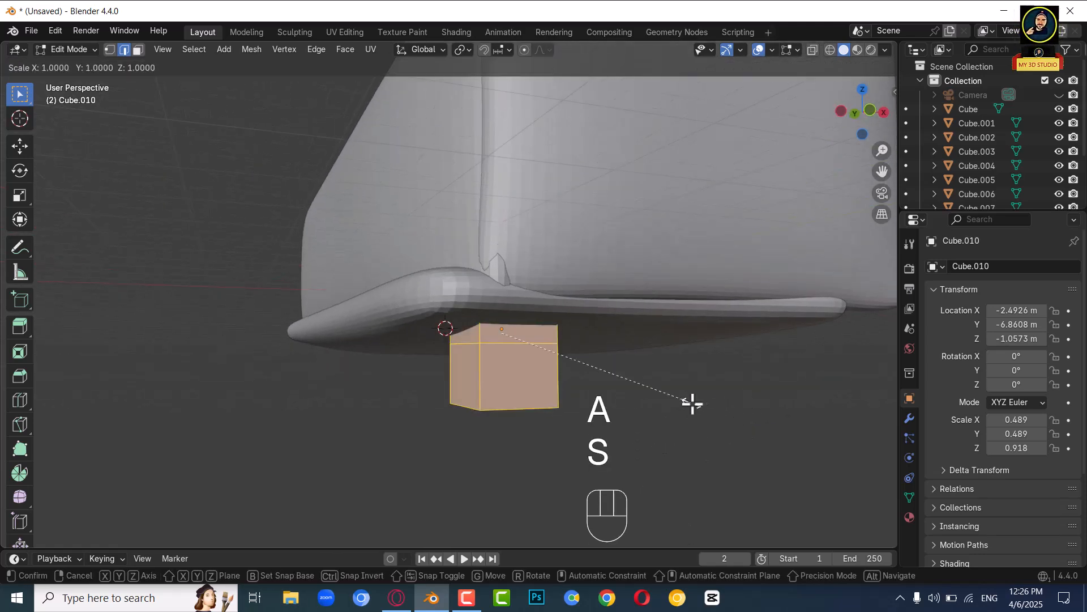
pyautogui.hotkey('shift', 'z')
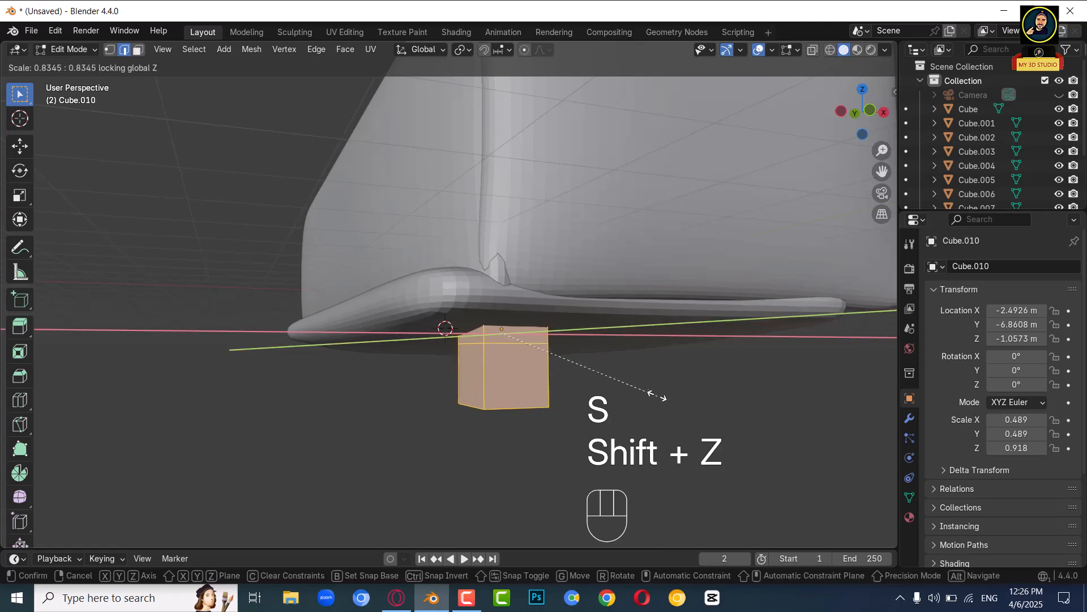
pyautogui.click(584, 358)
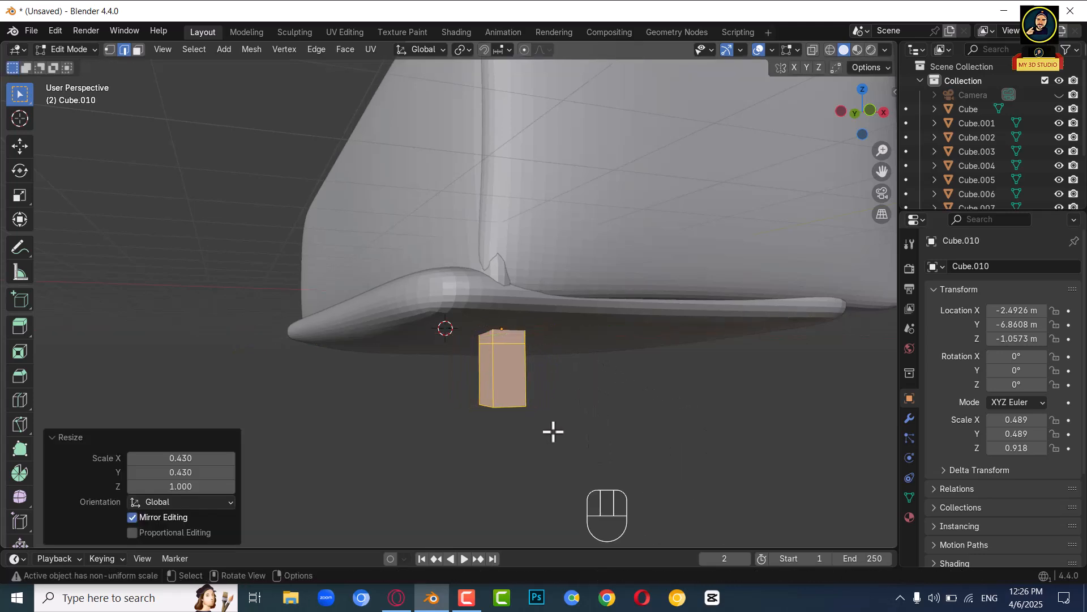
# Step: Select the leg's horizontal edge loop and move it about 0.27 m down along Z
pyautogui.click(503, 343)
pyautogui.press('g')
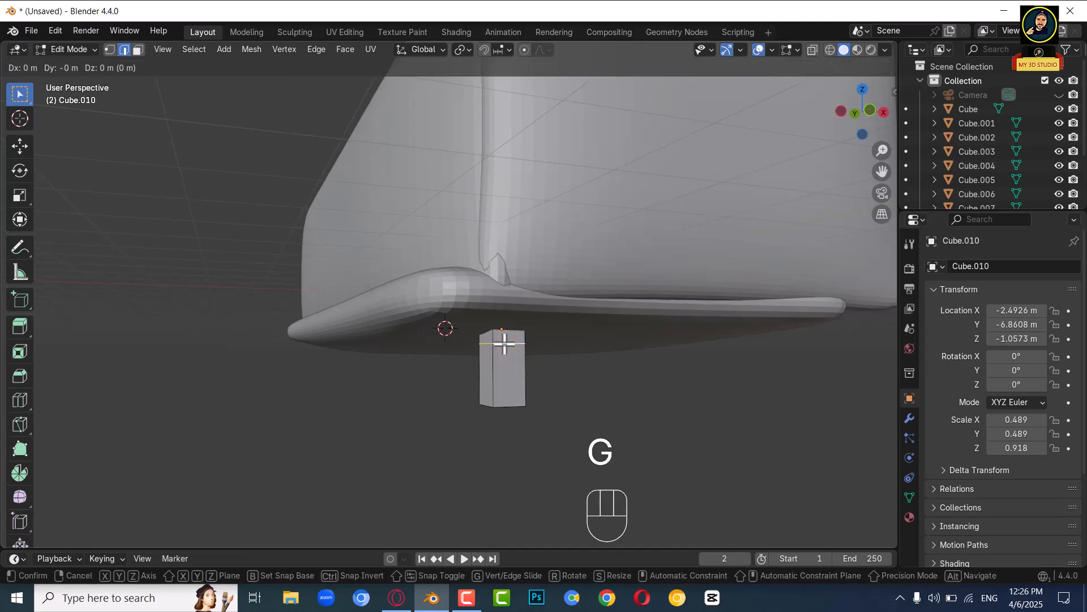
pyautogui.press('z')
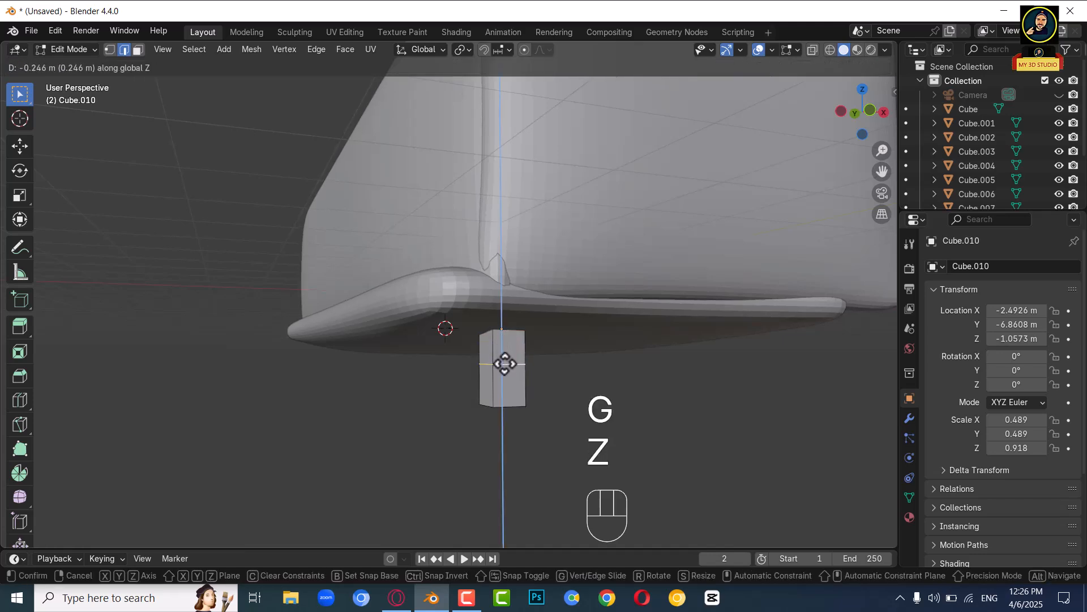
pyautogui.click(506, 366)
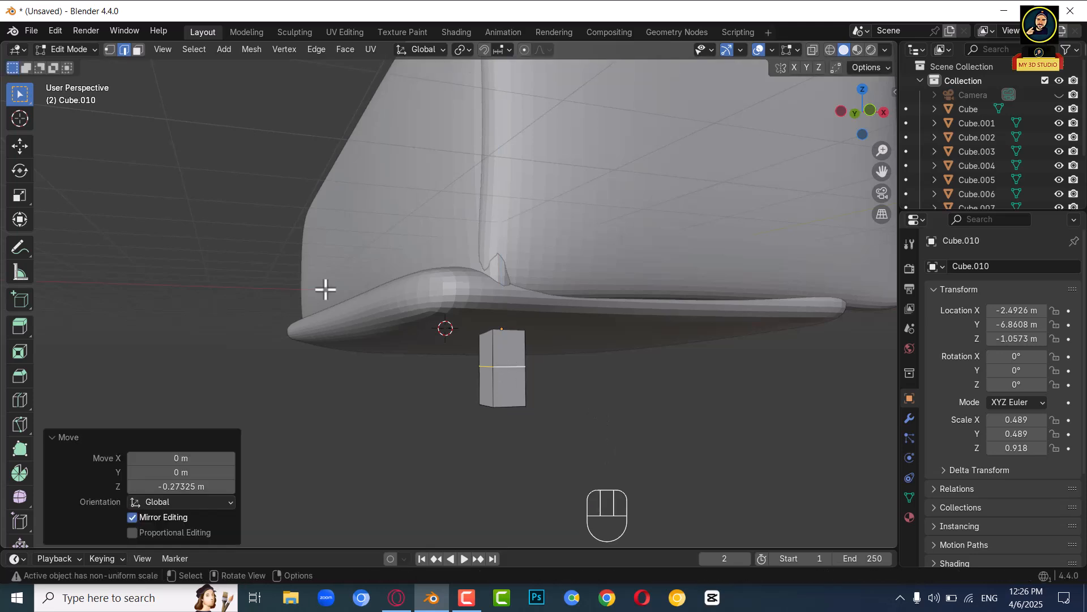
# Step: In face selection, select the leg's bottom face and scale it to about 0.48 to taper the lower half
pyautogui.click(136, 48)
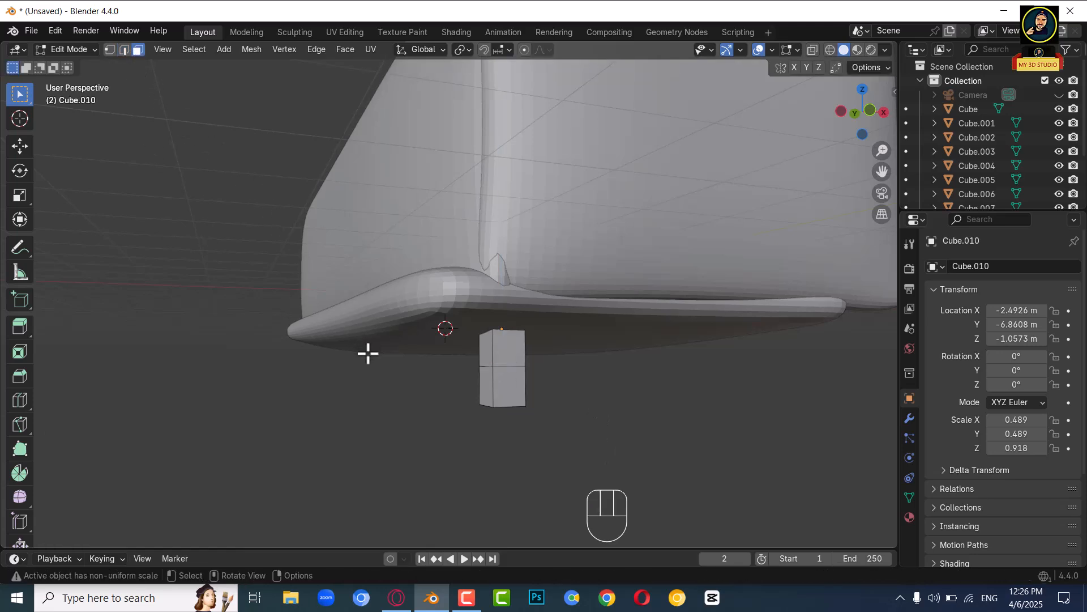
pyautogui.keyDown('alt'); pyautogui.moveTo(407, 413); pyautogui.dragTo(506, 263, button='middle'); pyautogui.keyUp('alt')
pyautogui.click(505, 264)
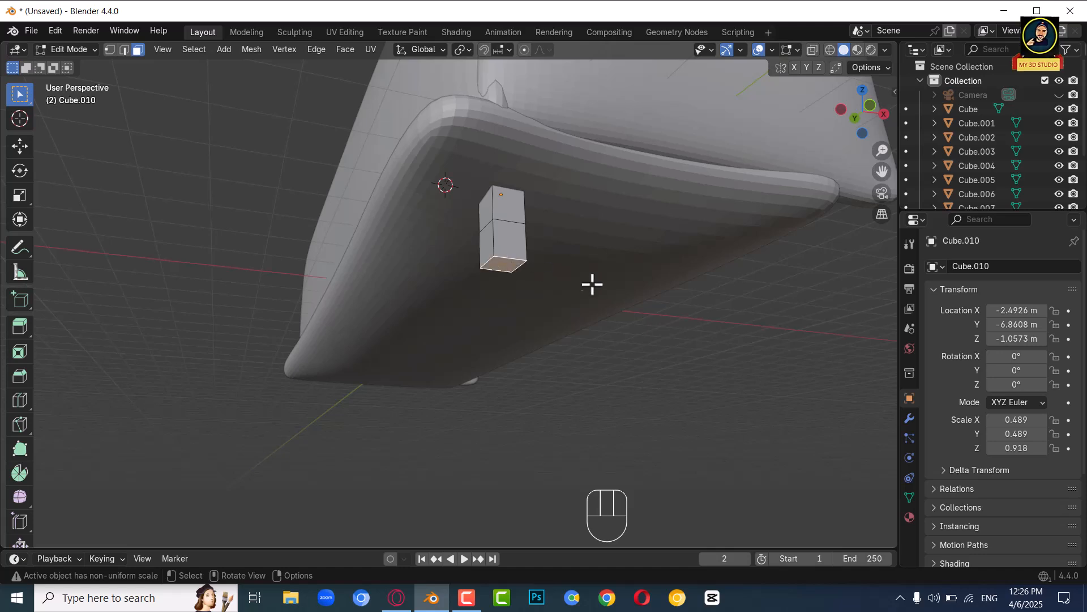
pyautogui.press('s')
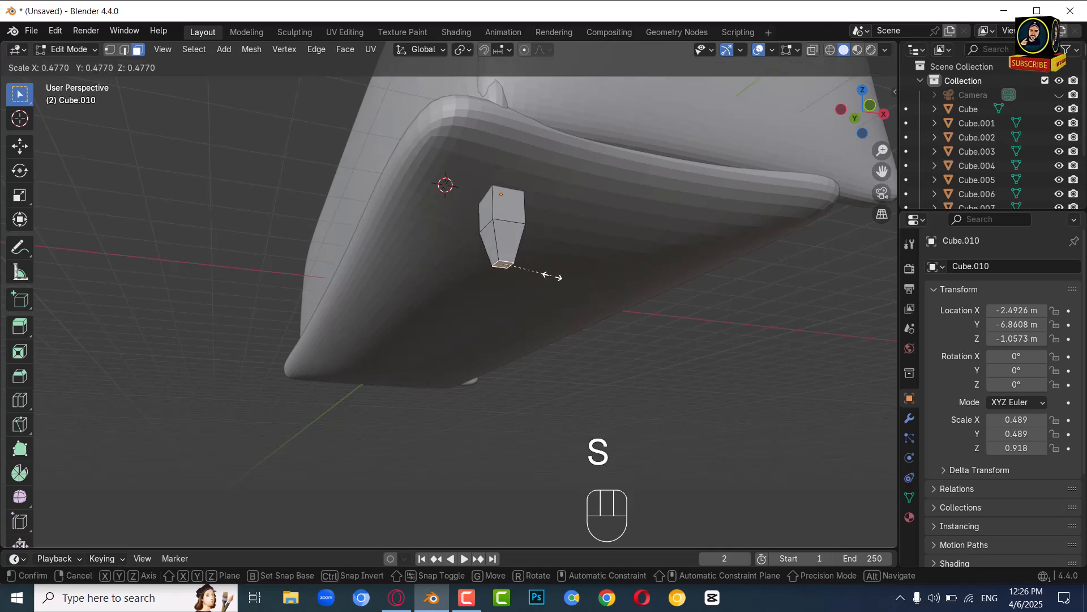
pyautogui.click(552, 276)
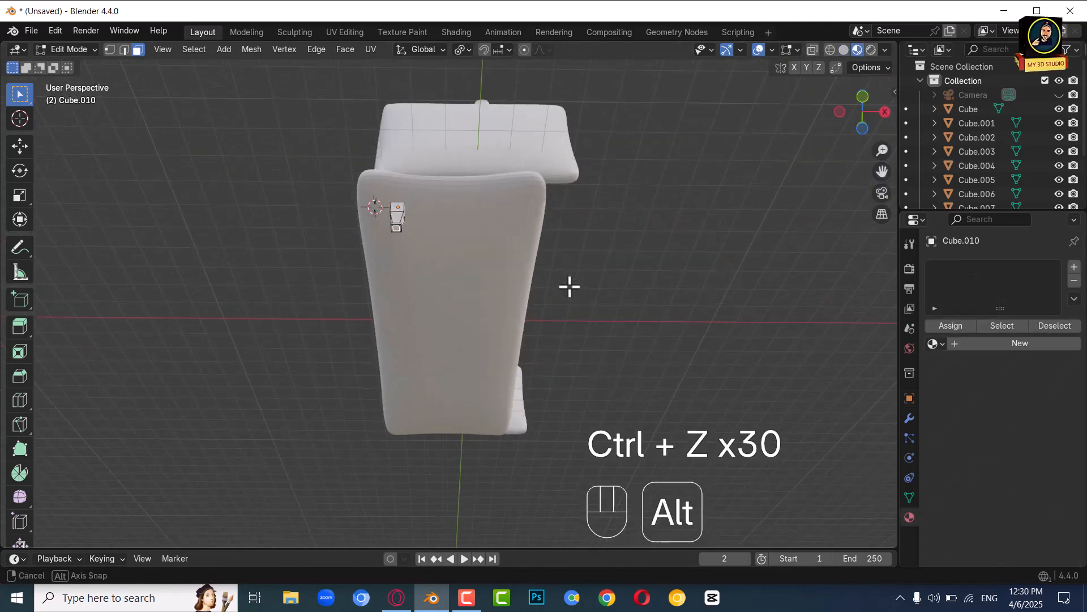
# Step: In the bottom view, return to Object Mode and scale the leg by about 2.18 in X and Y only
pyautogui.keyDown('alt'); pyautogui.moveTo(568, 286); pyautogui.dragTo(580, 288, button='middle'); pyautogui.keyUp('alt')
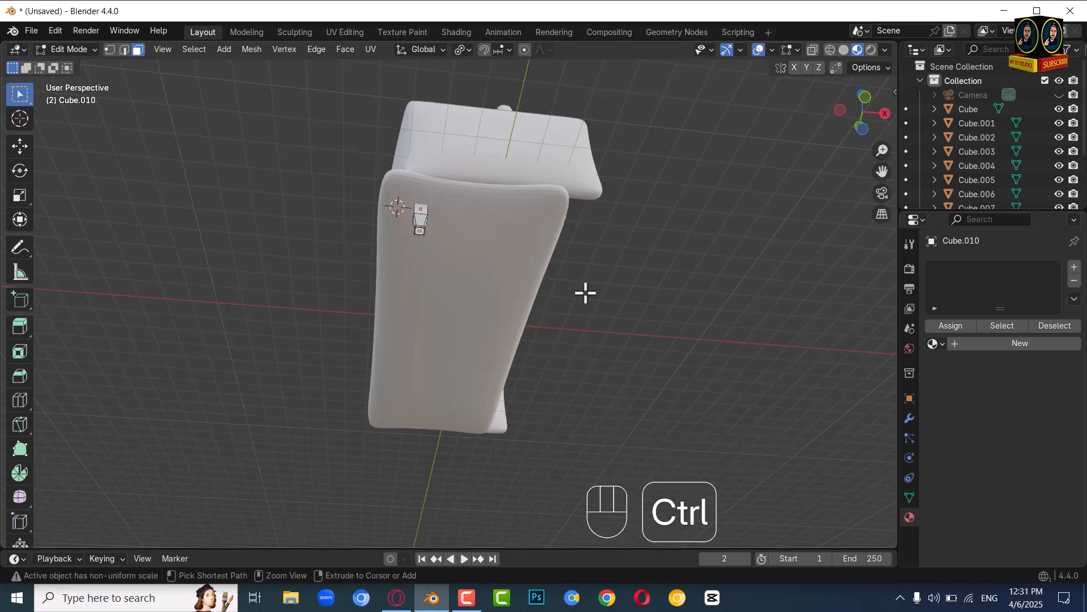
pyautogui.press('ctrl+KP_7')
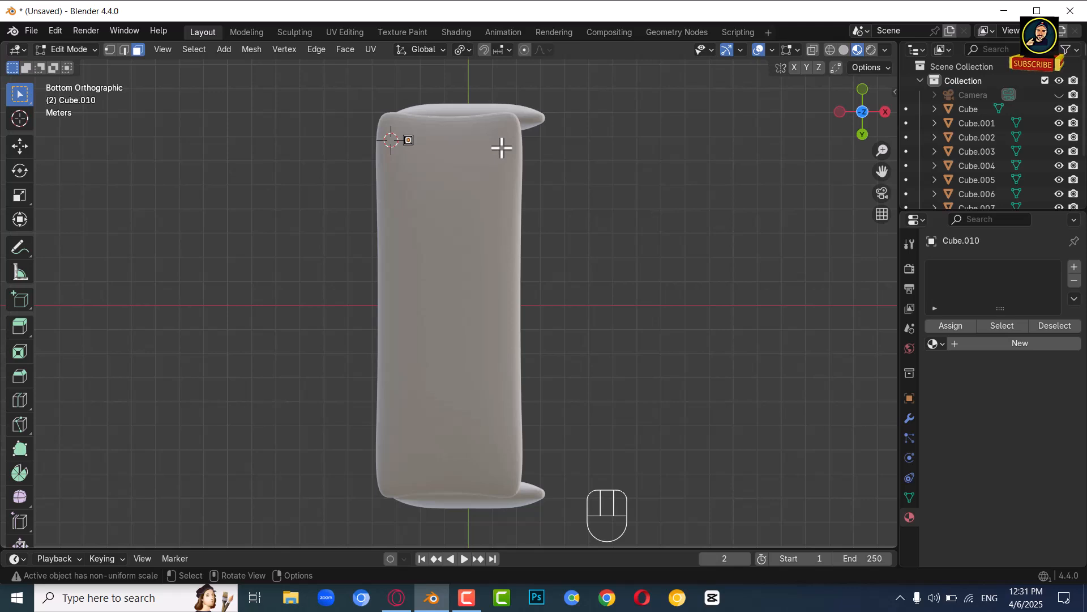
pyautogui.press('Tab')
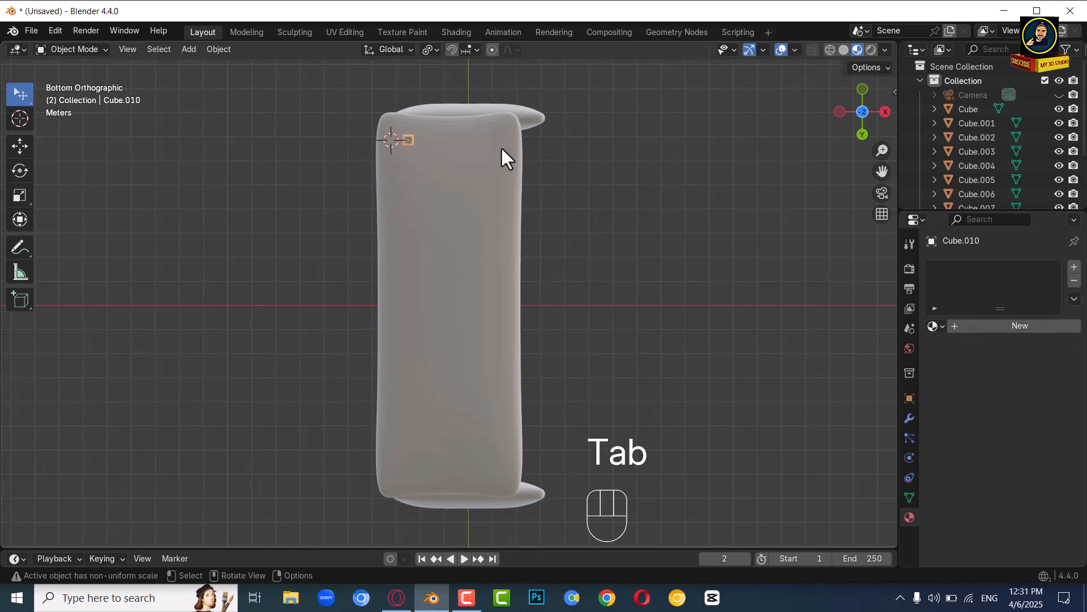
pyautogui.press('s')
pyautogui.hotkey('shift', 'z')
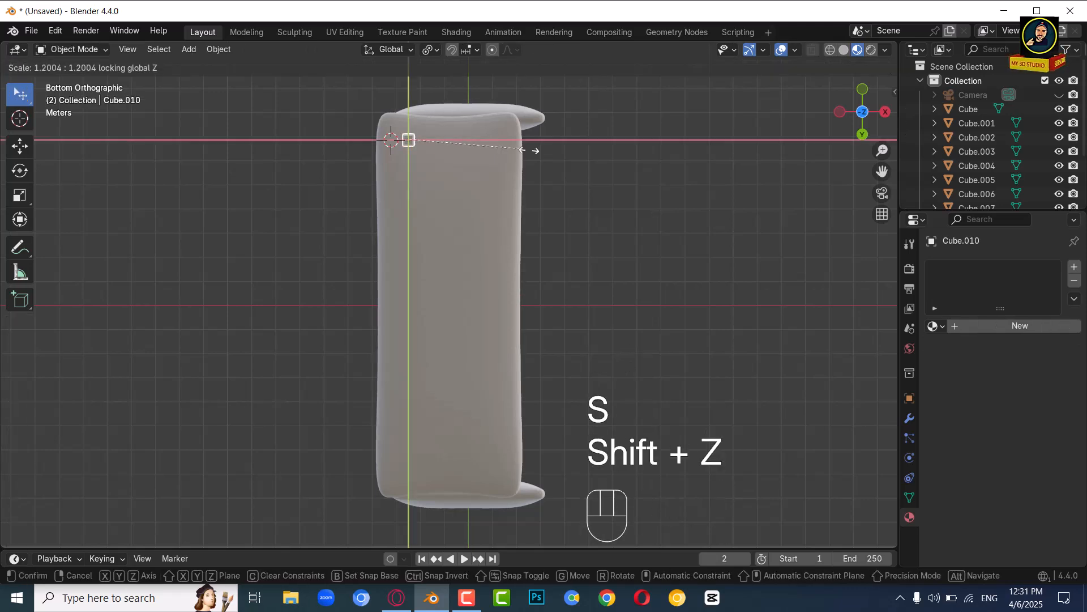
pyautogui.click(610, 150)
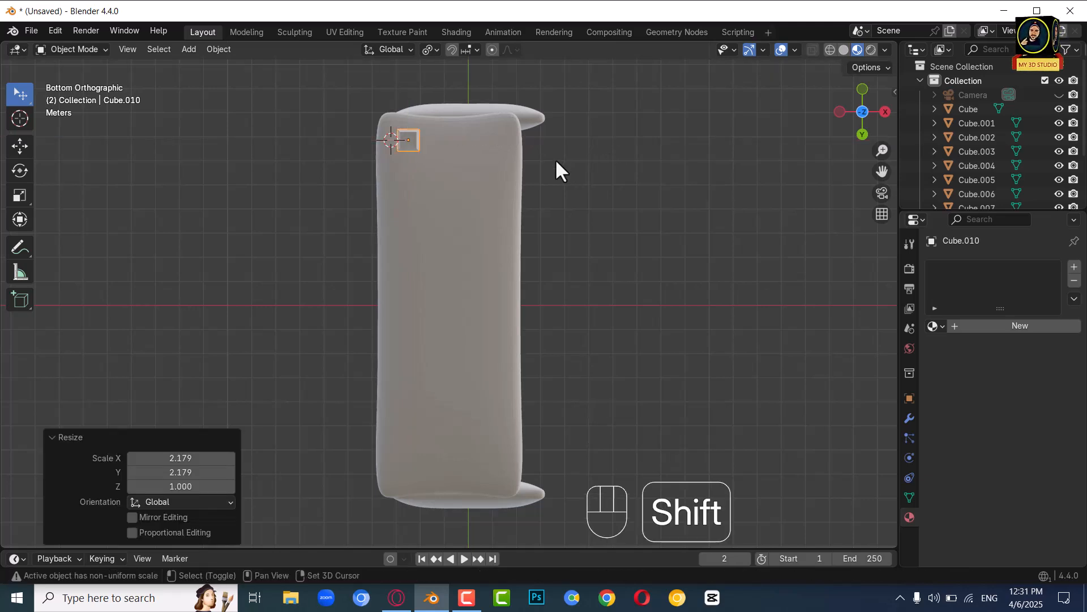
# Step: Duplicate the leg about 3.57 m along X to the opposite corner of the same sofa end
pyautogui.hotkey('shift', 'd')
pyautogui.press('g')
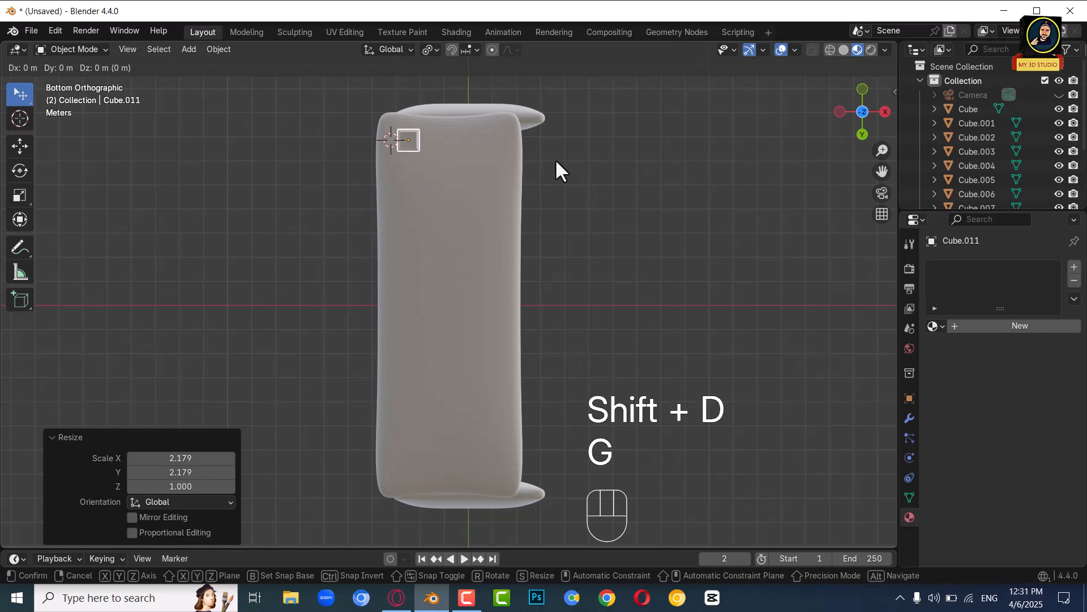
pyautogui.press('x')
pyautogui.click(643, 162)
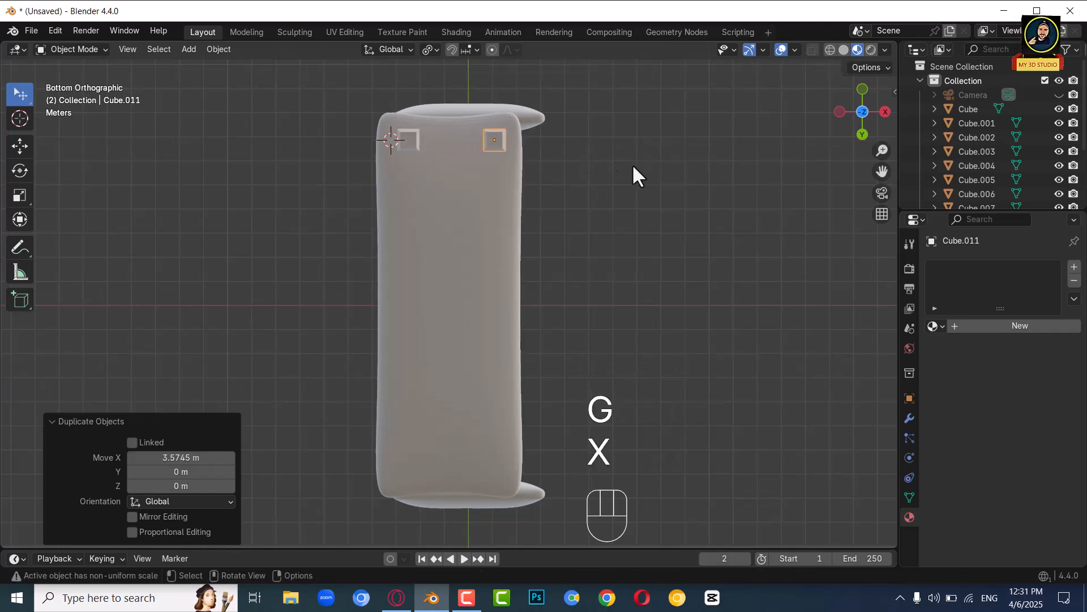
# Step: Select both legs and duplicate them about 14.09 m along Y to the other end of the sofa
pyautogui.keyDown('shift'); pyautogui.click(407, 136); pyautogui.keyUp('shift')
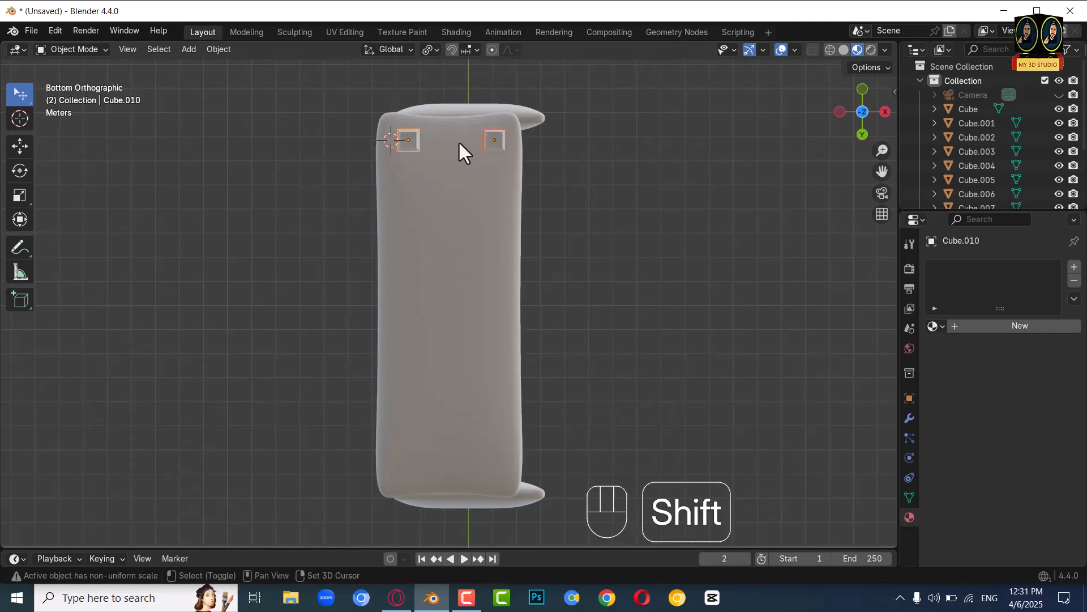
pyautogui.hotkey('shift', 'd')
pyautogui.press('g')
pyautogui.press('y')
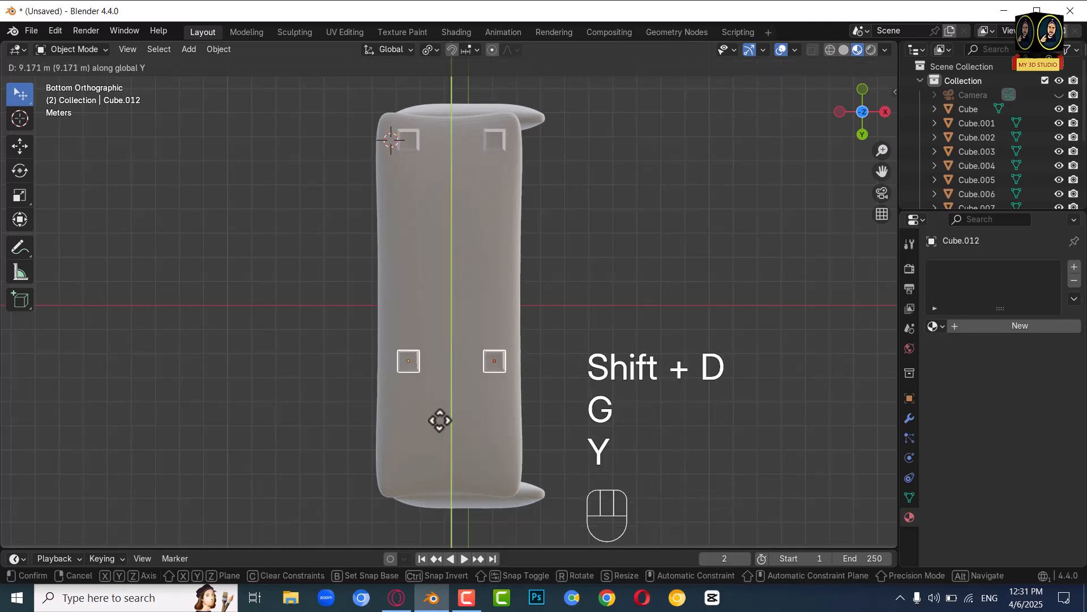
pyautogui.click(439, 501)
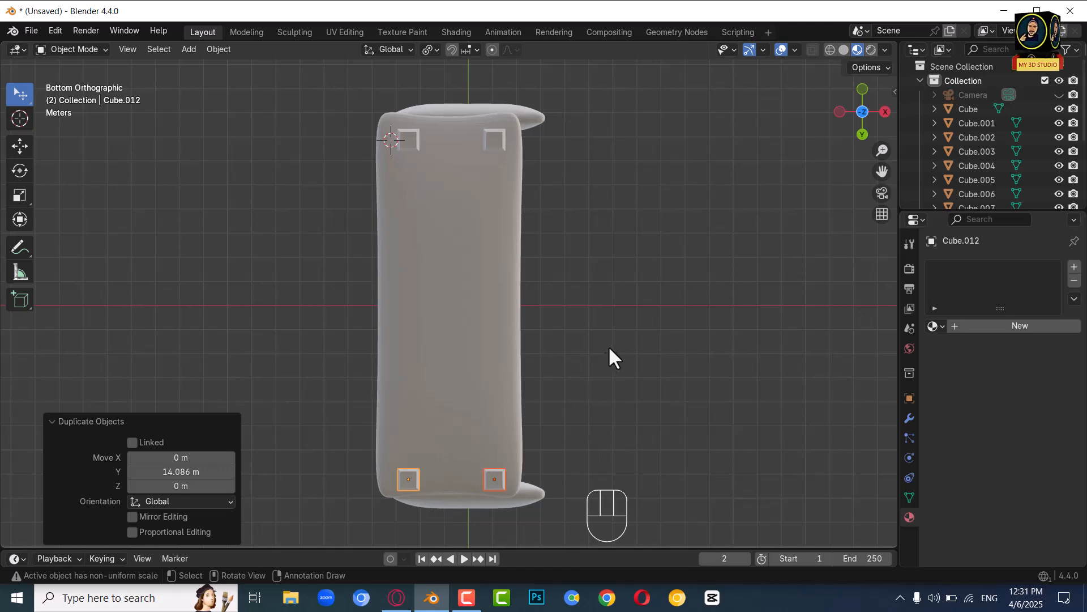
# Step: Select the three back cushions and move them about -3.07 m along X toward the backrest
pyautogui.press('KP_1')
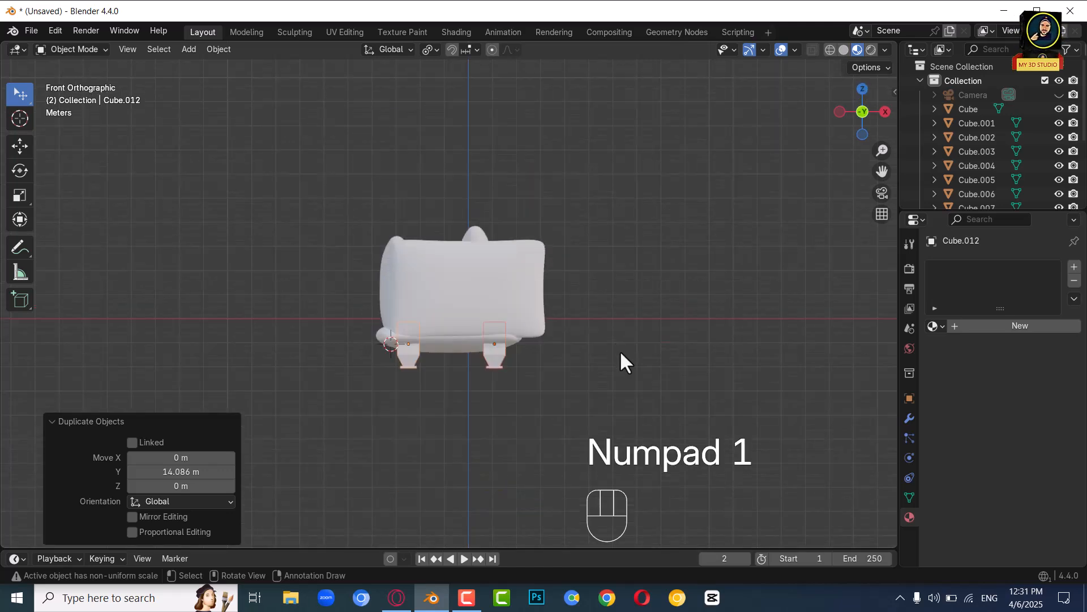
pyautogui.moveTo(608, 367); pyautogui.dragTo(521, 393, button='middle')
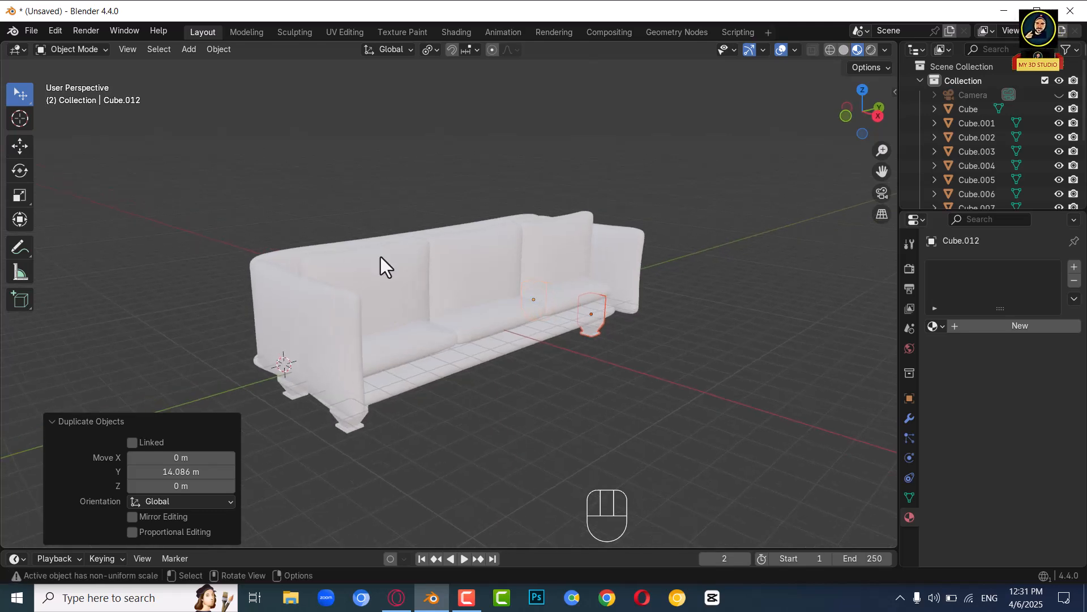
pyautogui.click(382, 258)
pyautogui.keyDown('shift'); pyautogui.click(471, 269); pyautogui.keyUp('shift')
pyautogui.keyDown('shift'); pyautogui.click(550, 257); pyautogui.keyUp('shift')
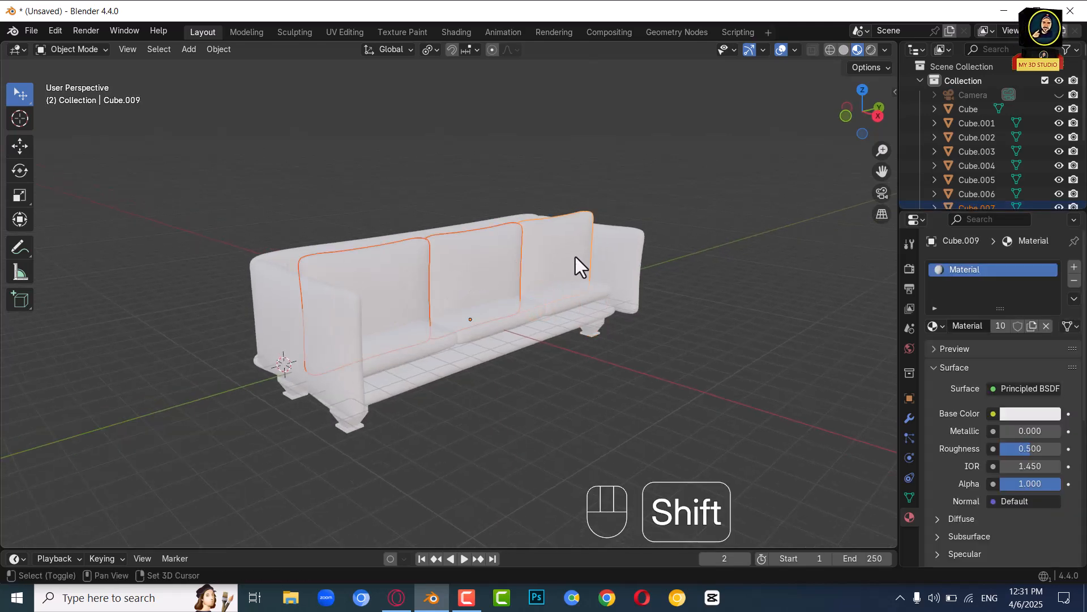
pyautogui.press('g')
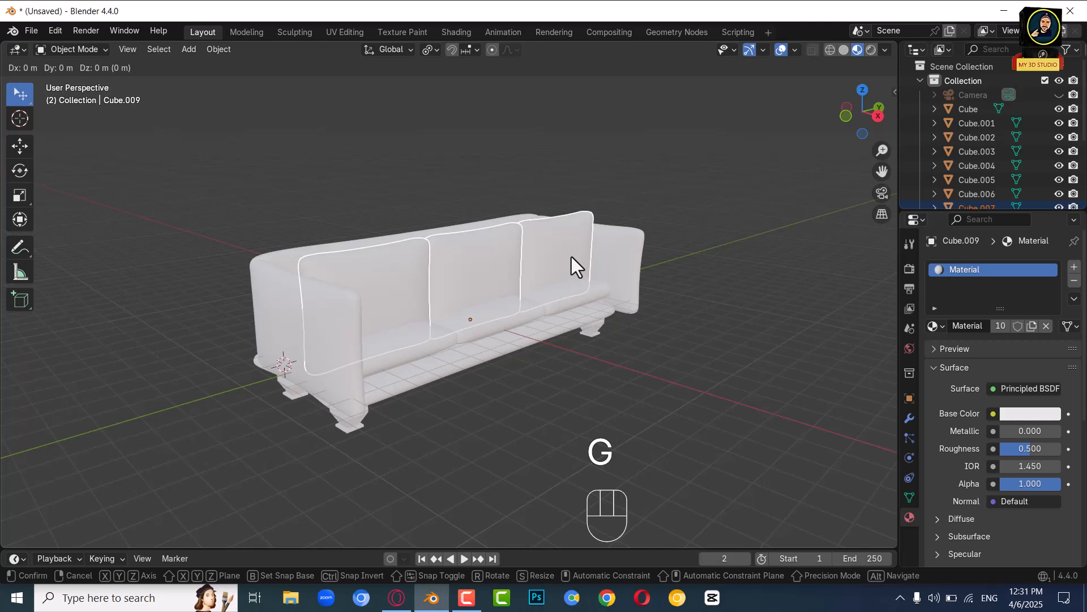
pyautogui.press('x')
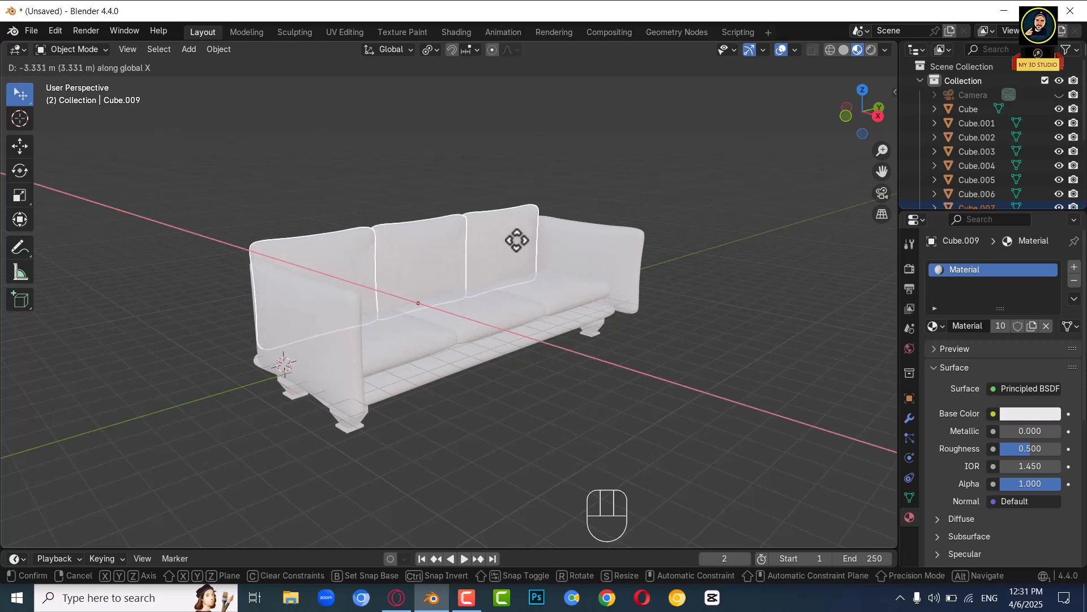
pyautogui.click(523, 241)
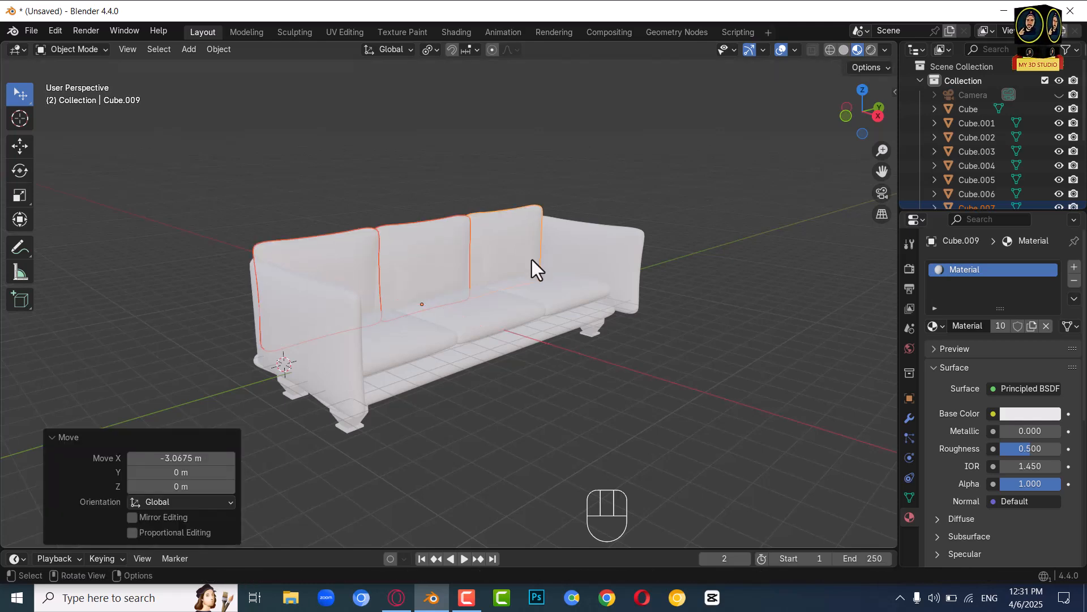
# Step: In the front view, shift the back cushions about 0.38 m along X and scale them to about 1.095 in Z
pyautogui.press('KP_1')
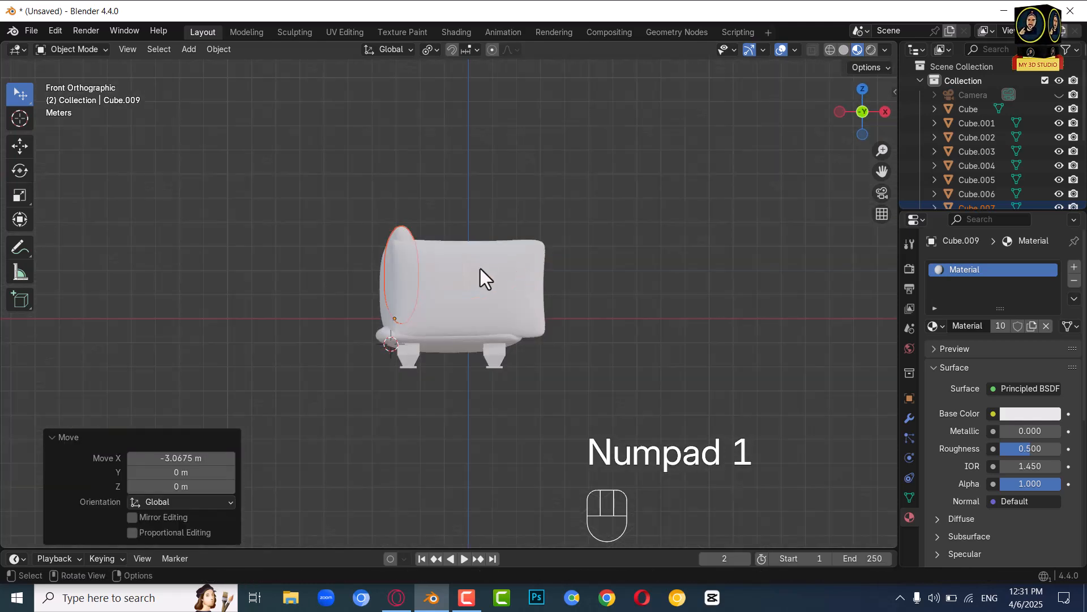
pyautogui.press('g')
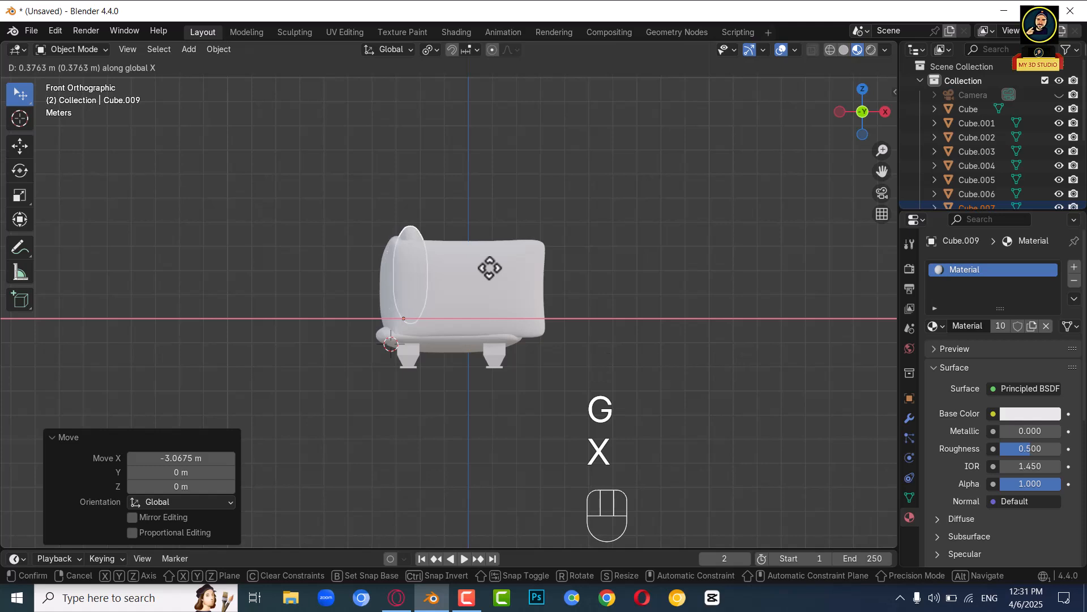
pyautogui.click(489, 268)
pyautogui.press('s')
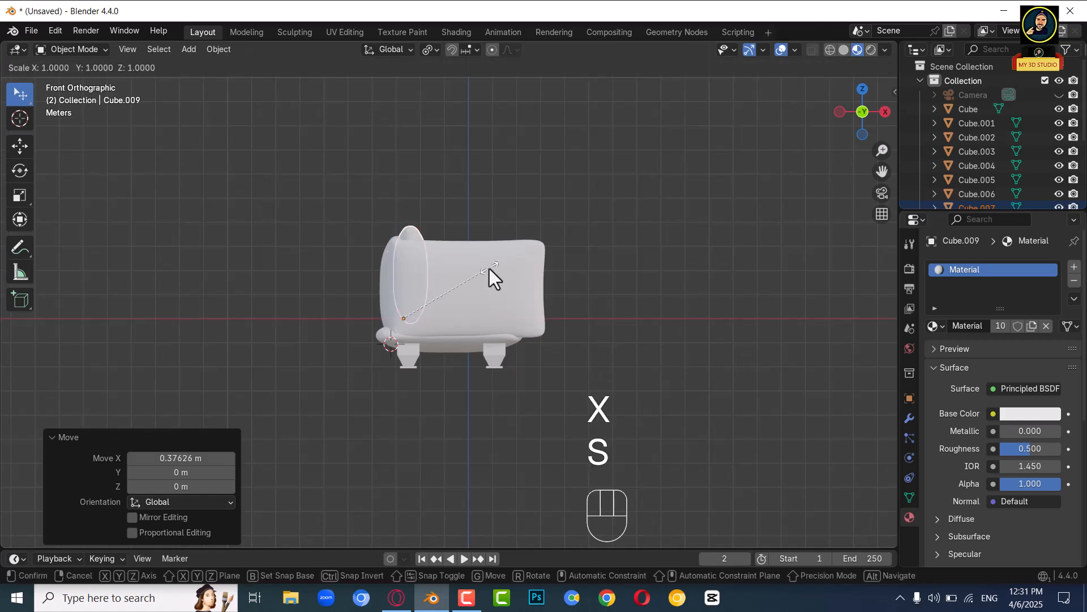
pyautogui.press('z')
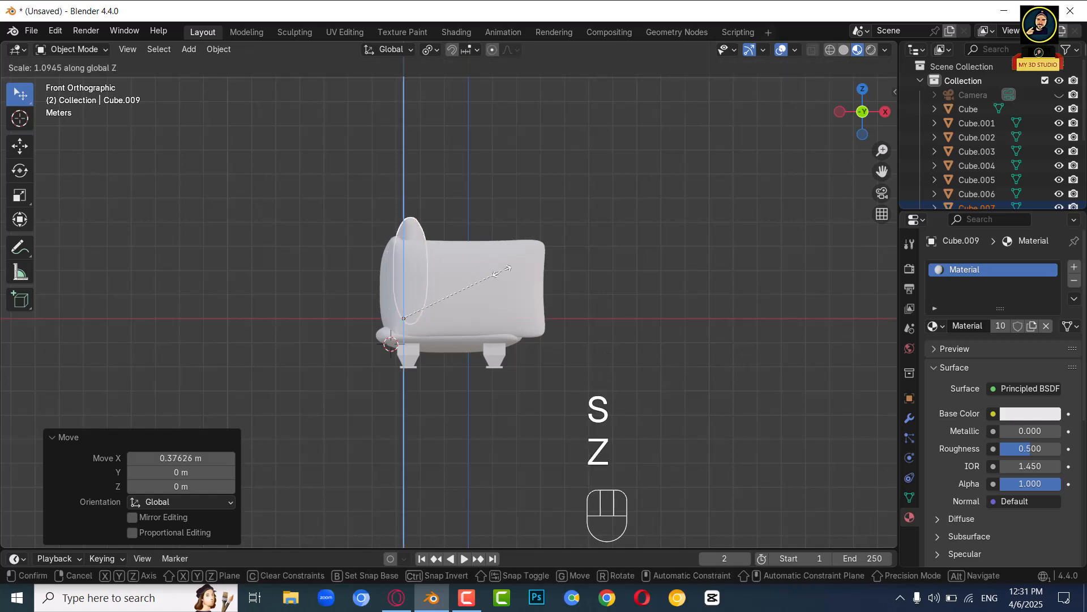
pyautogui.click(501, 271)
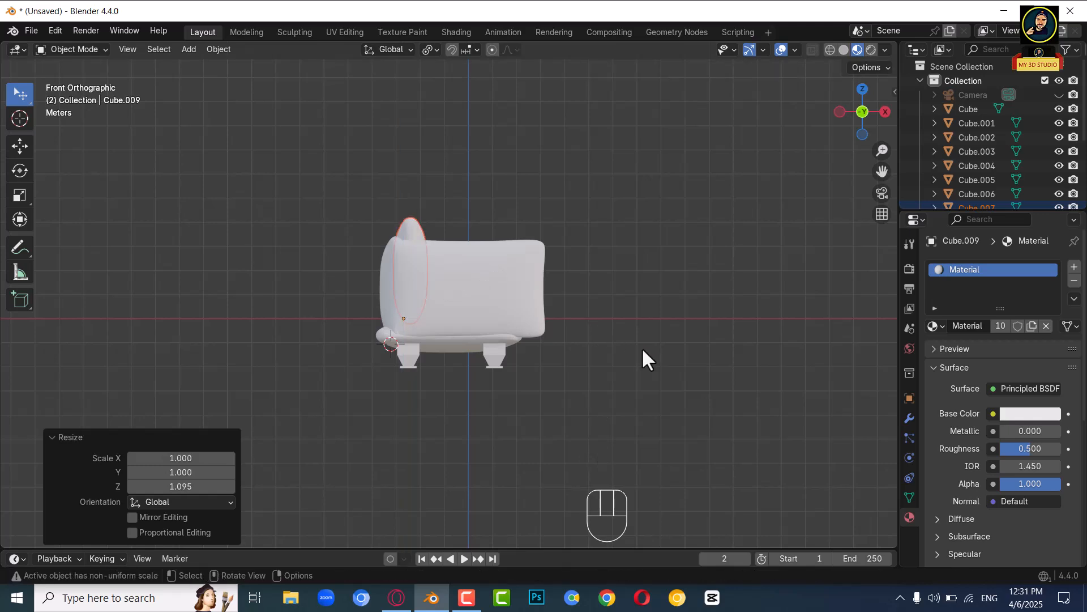
# Step: Select both armrest cushions and scale them to about 0.79 along X
pyautogui.click(522, 311)
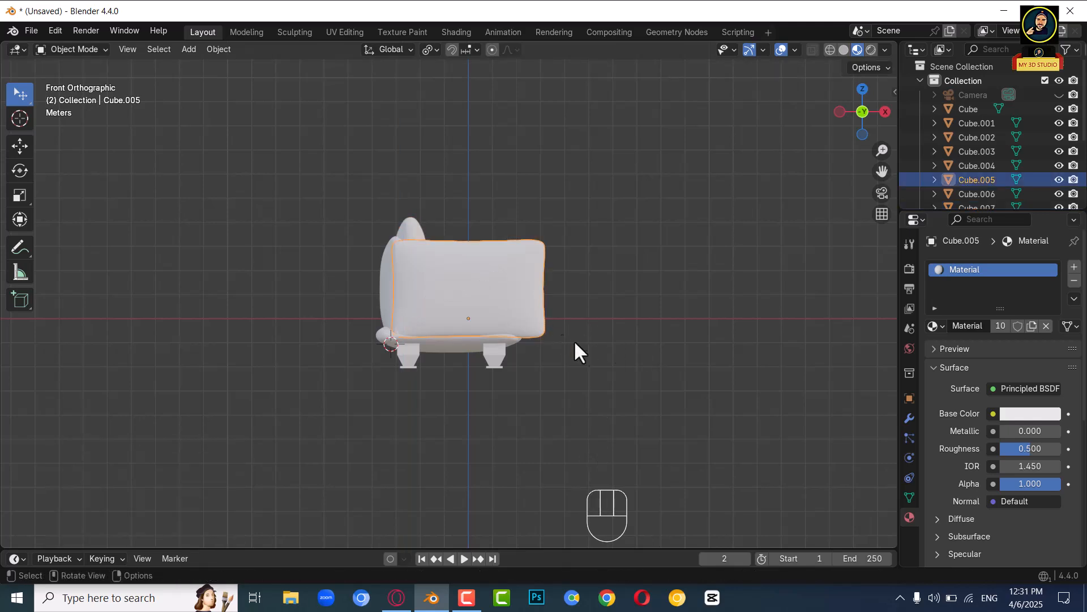
pyautogui.keyDown('alt'); pyautogui.moveTo(584, 375); pyautogui.dragTo(585, 308); pyautogui.keyUp('alt')
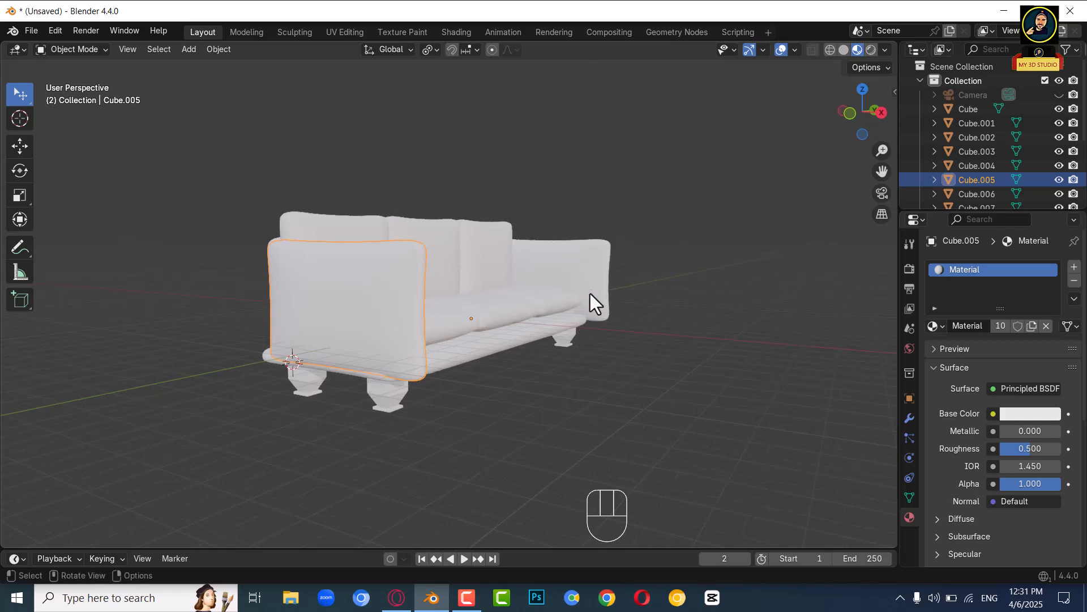
pyautogui.keyDown('shift'); pyautogui.click(587, 306); pyautogui.keyUp('shift')
pyautogui.press('s')
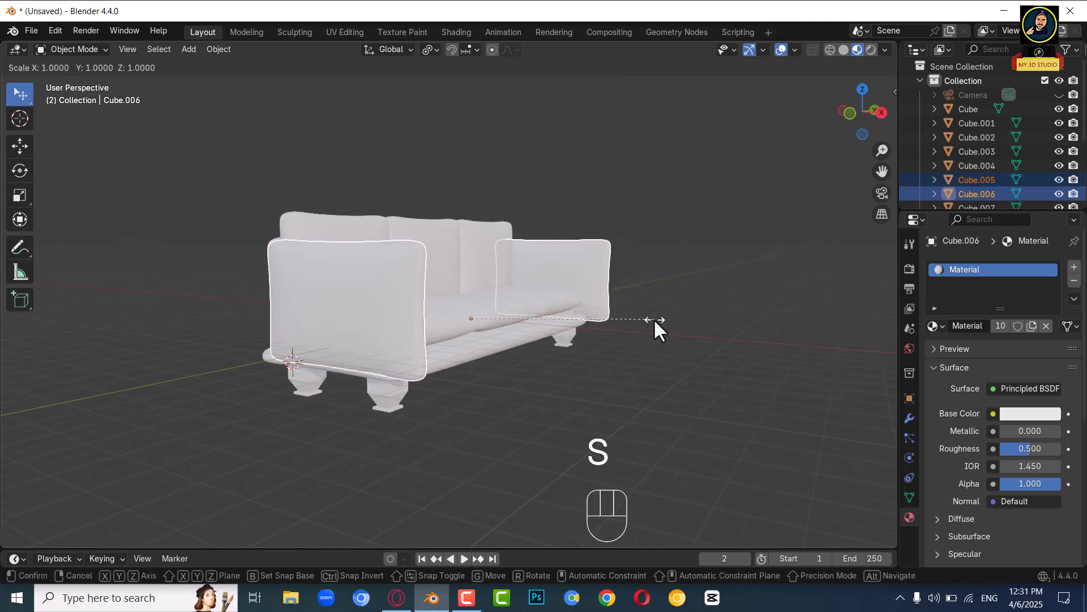
pyautogui.press('x')
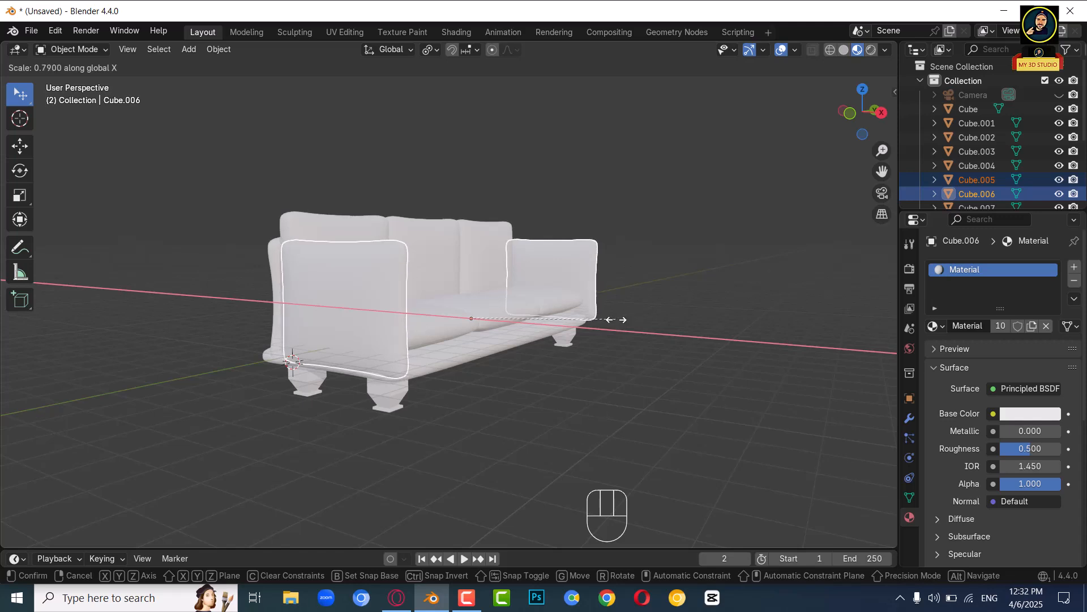
pyautogui.click(616, 319)
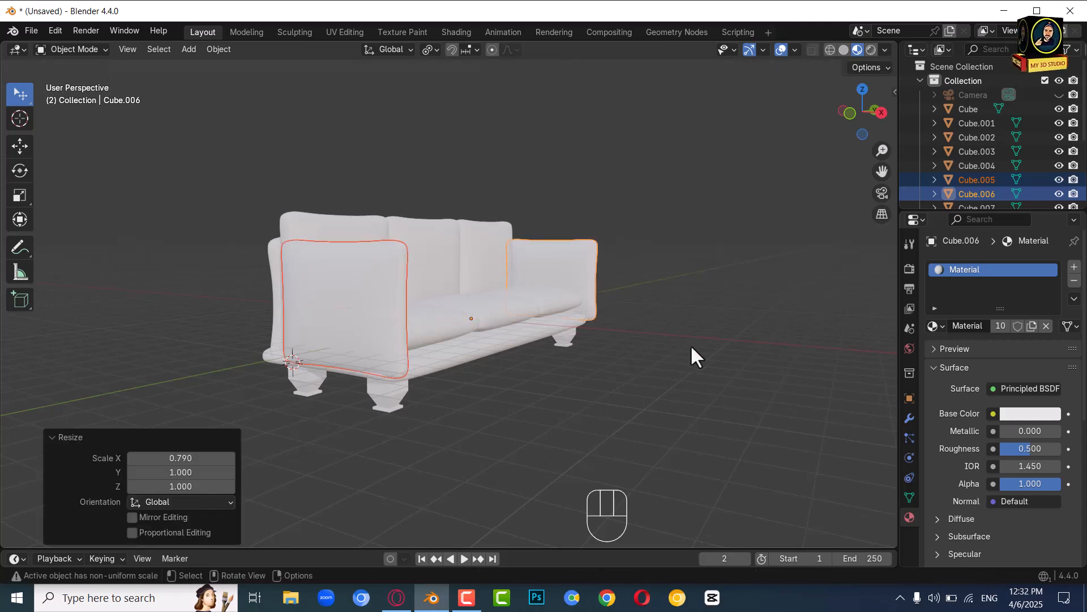
# Step: Scale both armrests by a further 0.958 along X and shift them slightly along X toward the backrest
pyautogui.moveTo(693, 345); pyautogui.dragTo(494, 345, button='middle')
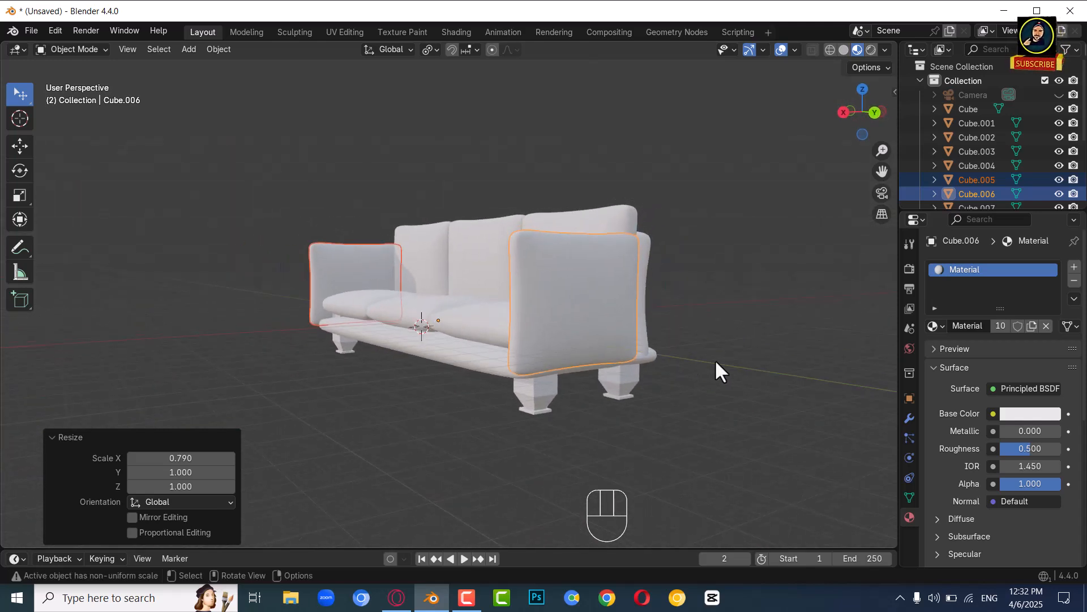
pyautogui.press('s')
pyautogui.press('x')
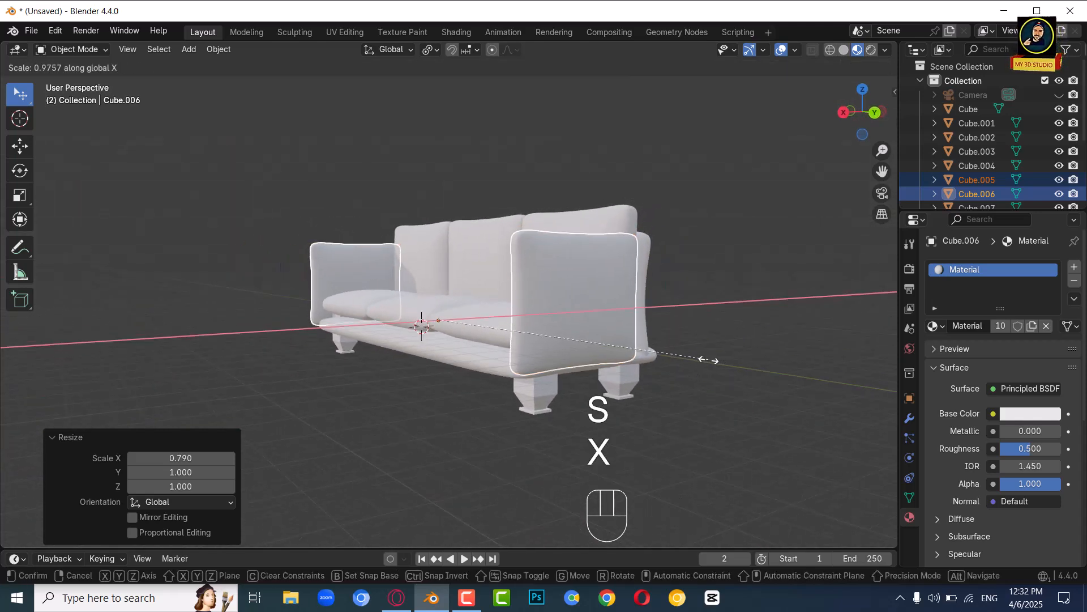
pyautogui.click(703, 360)
pyautogui.moveTo(716, 369); pyautogui.dragTo(650, 369, button='middle')
pyautogui.press('g')
pyautogui.press('x')
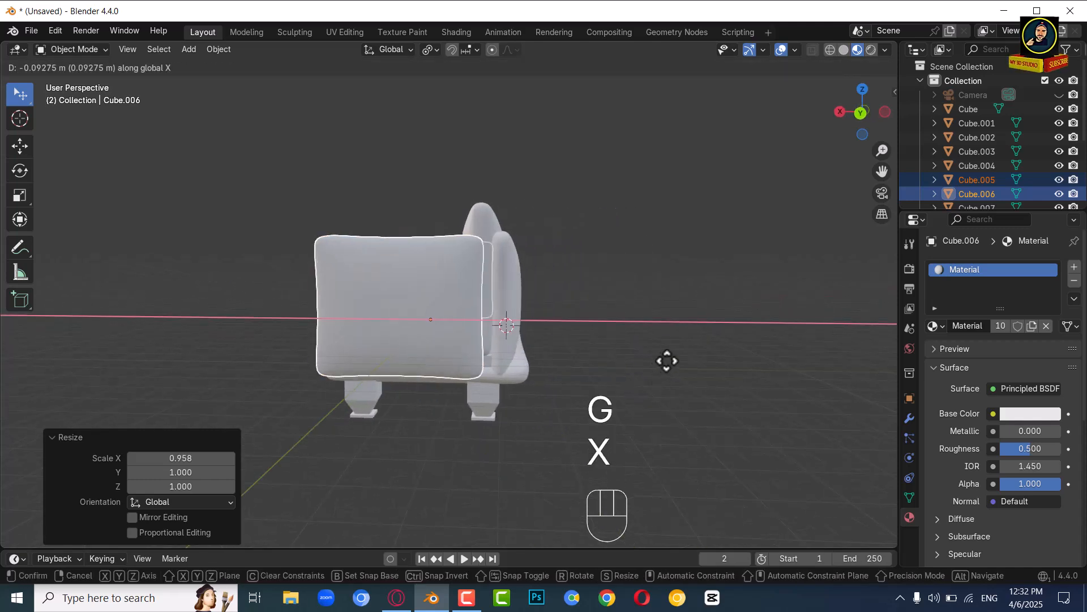
pyautogui.click(672, 362)
# Step: Select all four sofa legs and slim them to about 0.65 in X and Y only
pyautogui.keyDown('alt'); pyautogui.moveTo(568, 358); pyautogui.dragTo(731, 334, button='middle'); pyautogui.keyUp('alt')
pyautogui.click(285, 358)
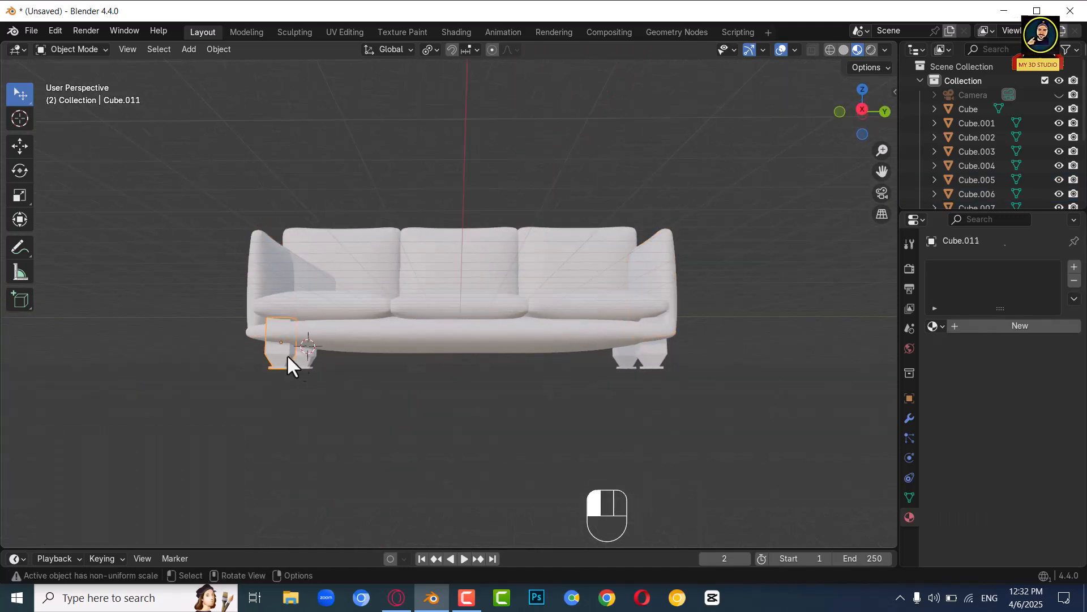
pyautogui.scroll(1, 311, 362)
pyautogui.keyDown('shift'); pyautogui.click(283, 376); pyautogui.keyUp('shift')
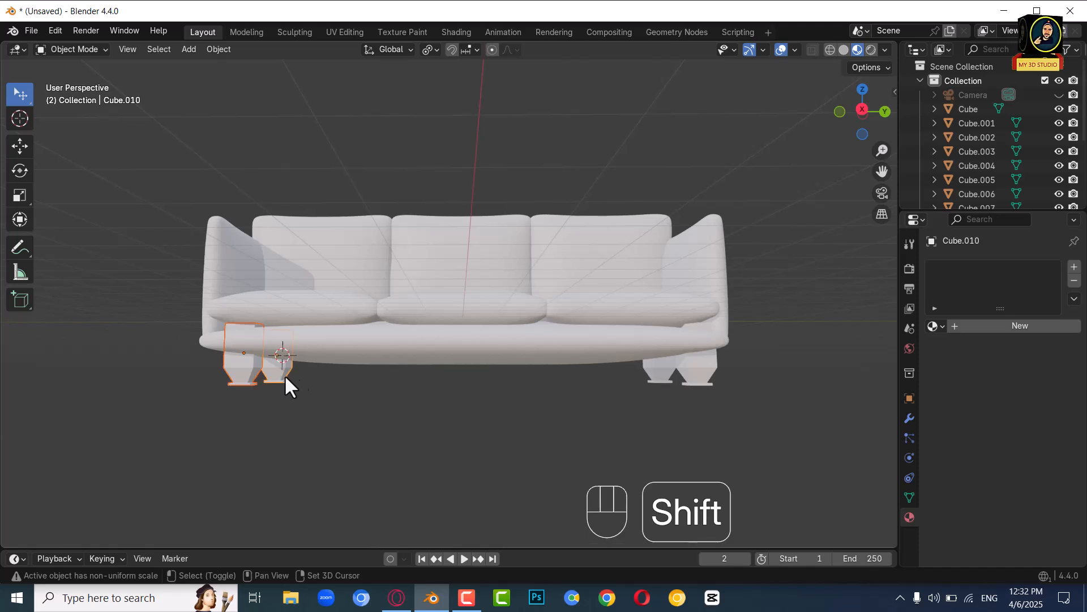
pyautogui.keyDown('shift'); pyautogui.click(658, 371); pyautogui.keyUp('shift')
pyautogui.keyDown('shift'); pyautogui.click(695, 372); pyautogui.keyUp('shift')
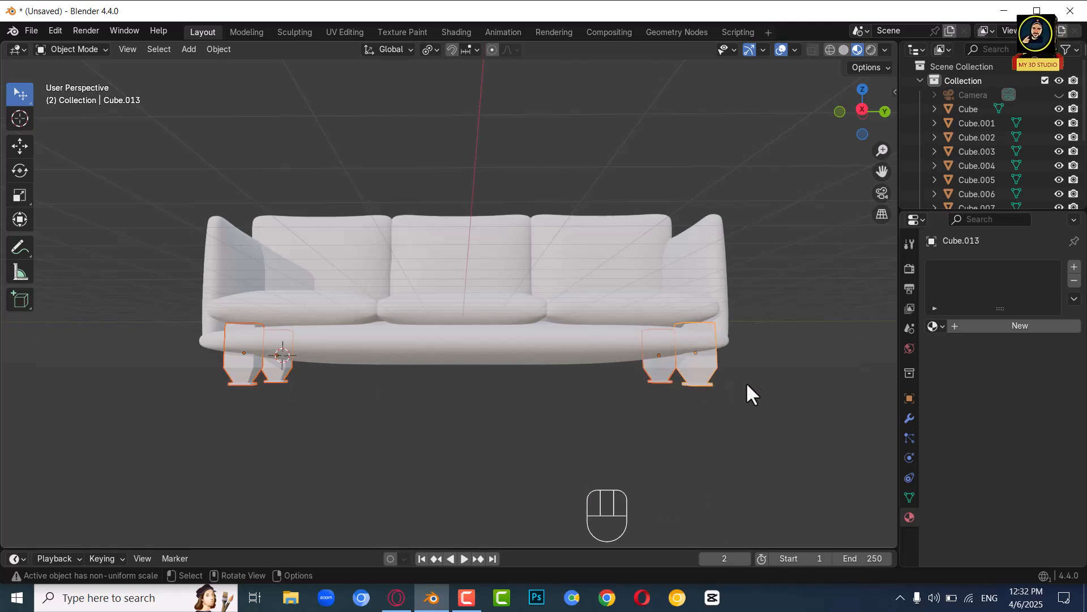
pyautogui.press('s')
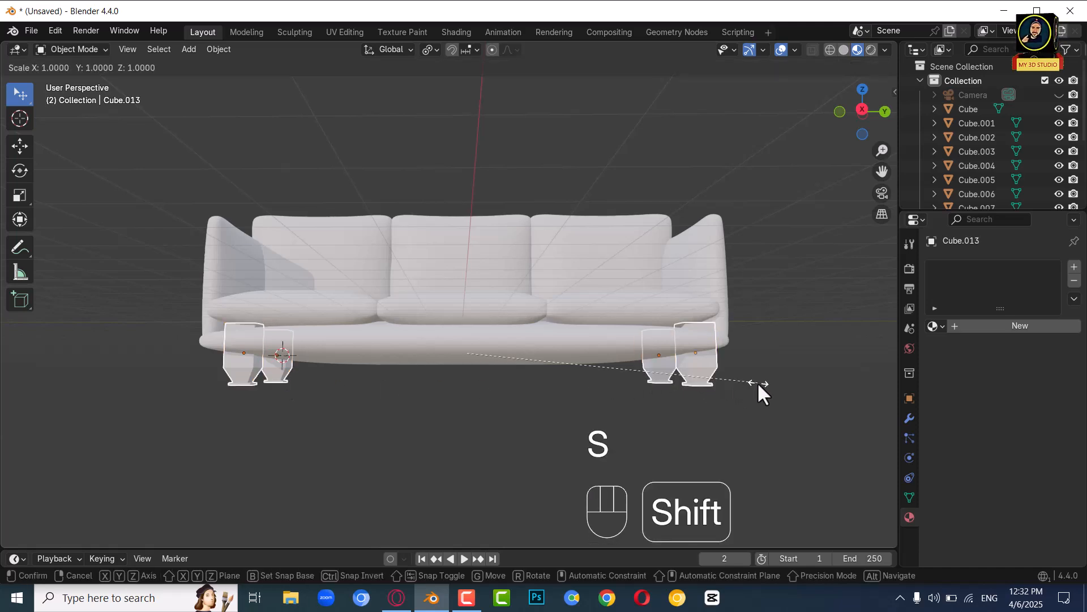
pyautogui.hotkey('shift', 'z')
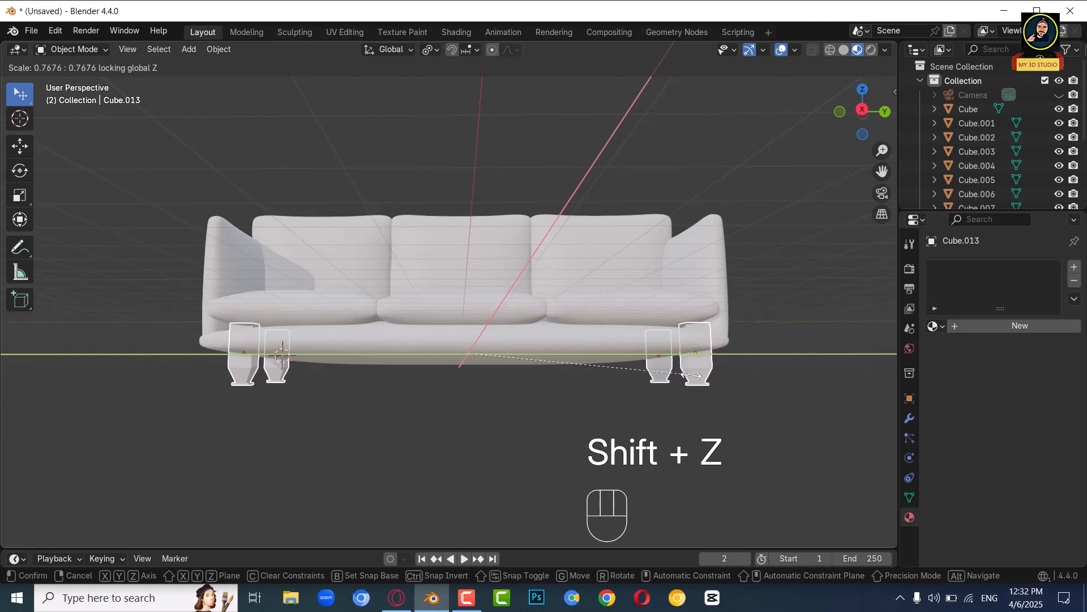
pyautogui.click(657, 368)
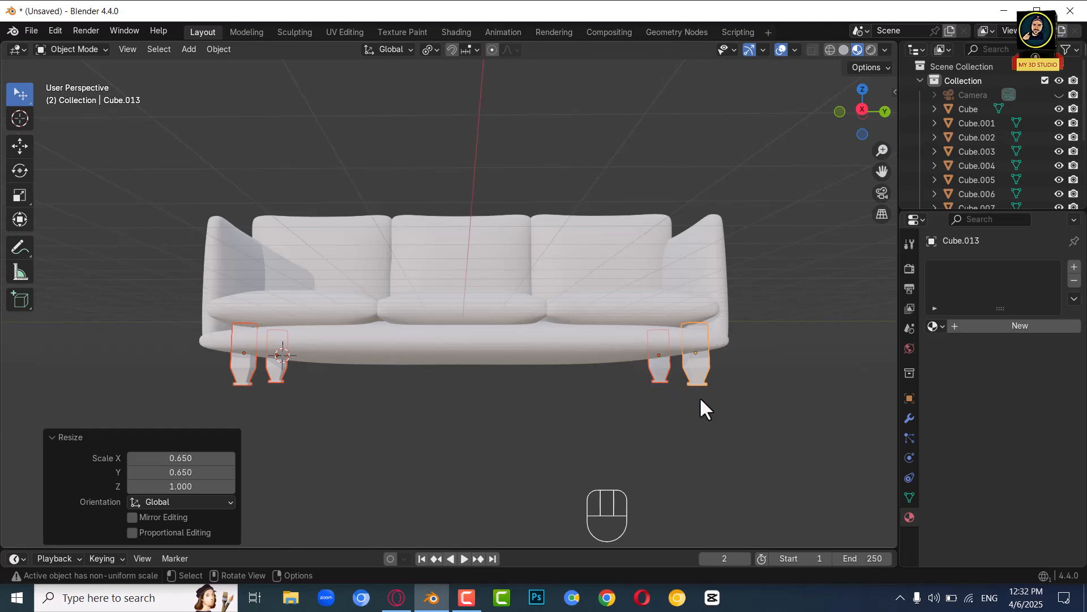
# Step: Lower the four legs about 0.115 m along Z and shorten them to about 0.85 in Z, then deselect everything
pyautogui.press('g')
pyautogui.press('z')
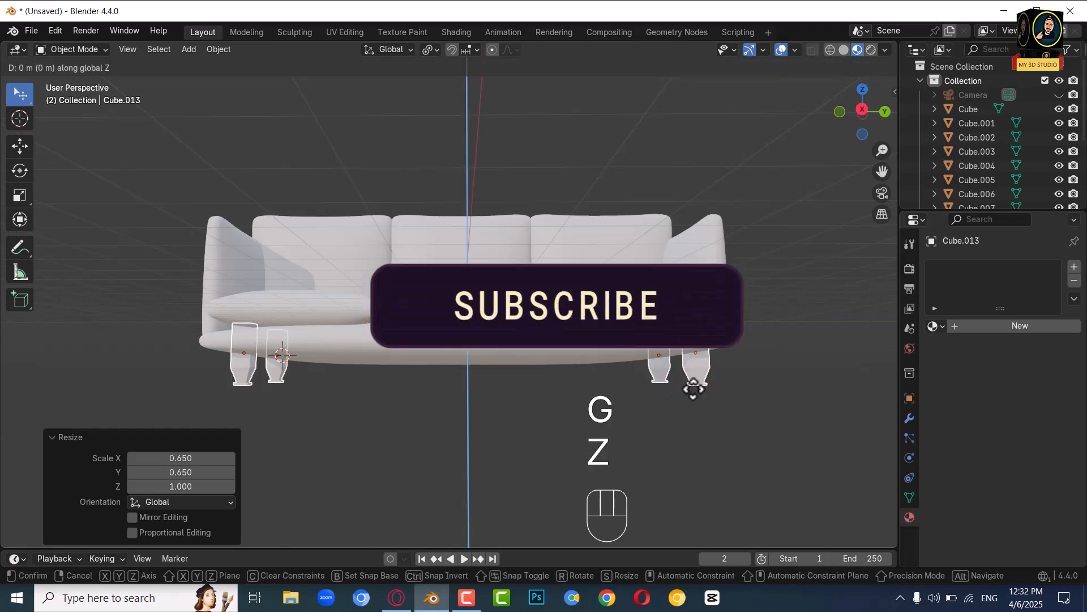
pyautogui.click(702, 391)
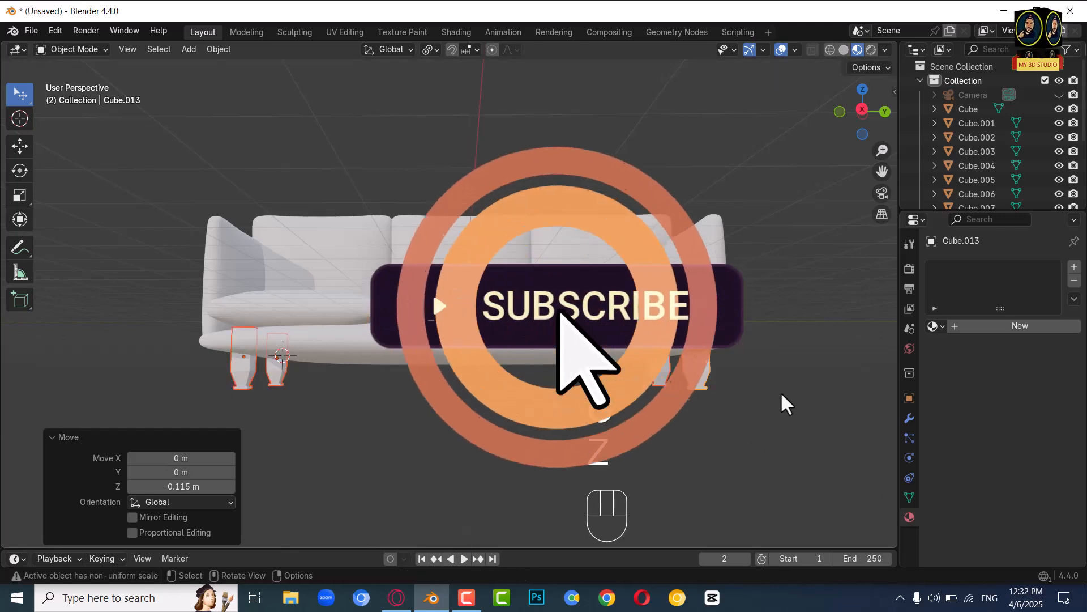
pyautogui.press('s')
pyautogui.press('z')
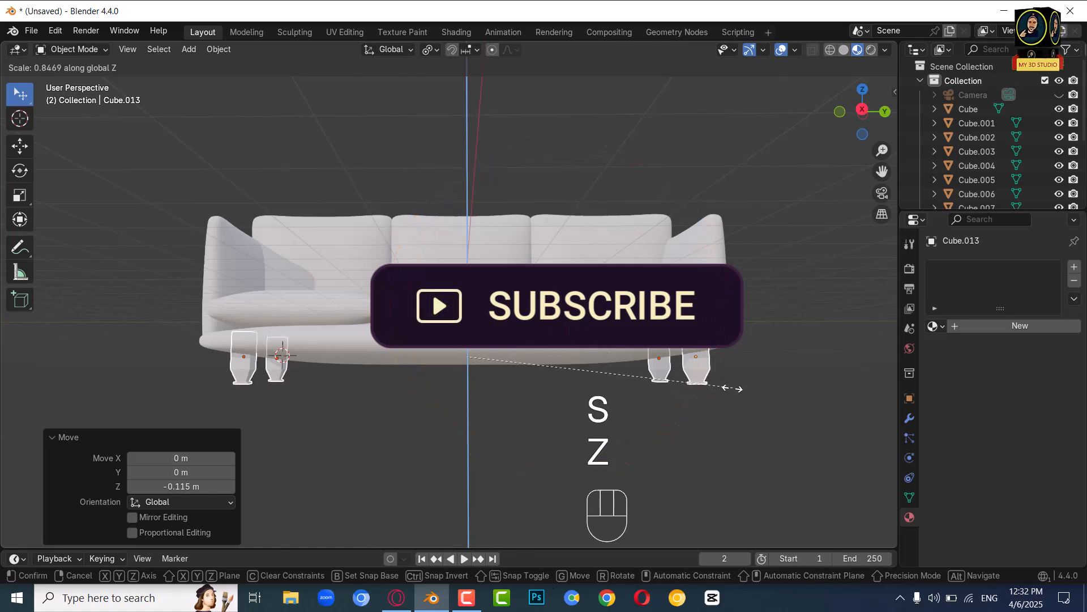
pyautogui.click(734, 388)
pyautogui.keyDown('alt'); pyautogui.moveTo(452, 418); pyautogui.dragTo(508, 428); pyautogui.keyUp('alt')
pyautogui.click(540, 423)
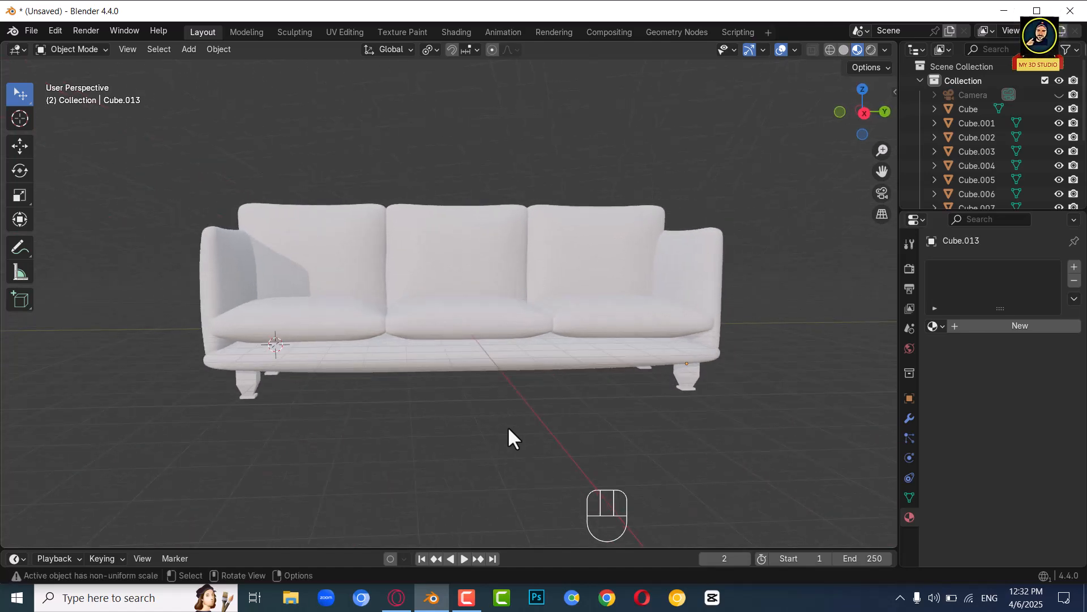
# Step: Select every part of the sofa and raise it about 1.79 m along Z
pyautogui.hotkey('shift', 'a')
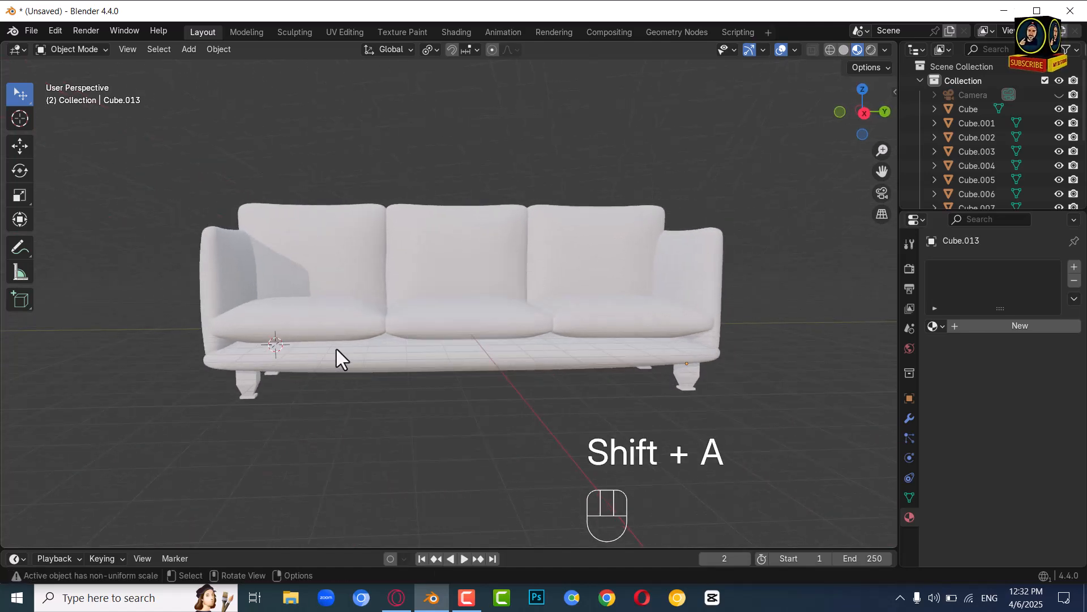
pyautogui.press('a')
pyautogui.press('g')
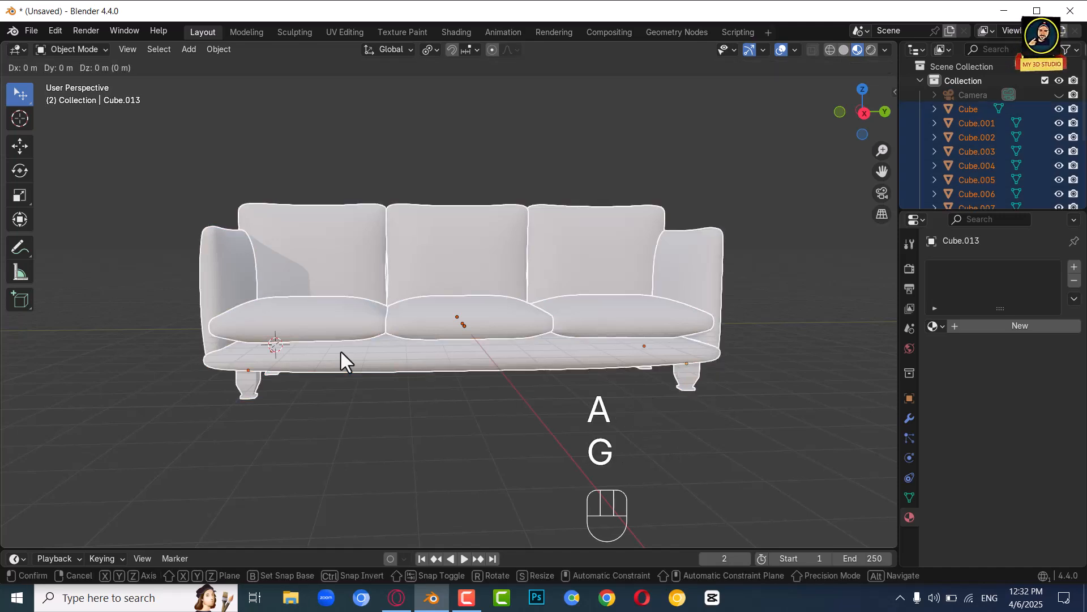
pyautogui.press('z')
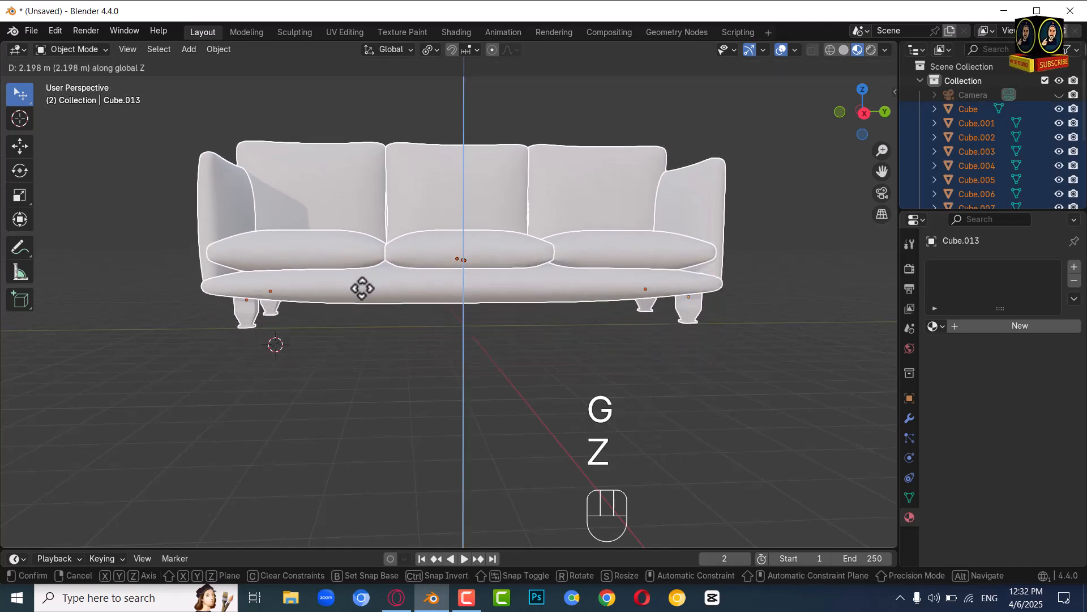
pyautogui.click(365, 317)
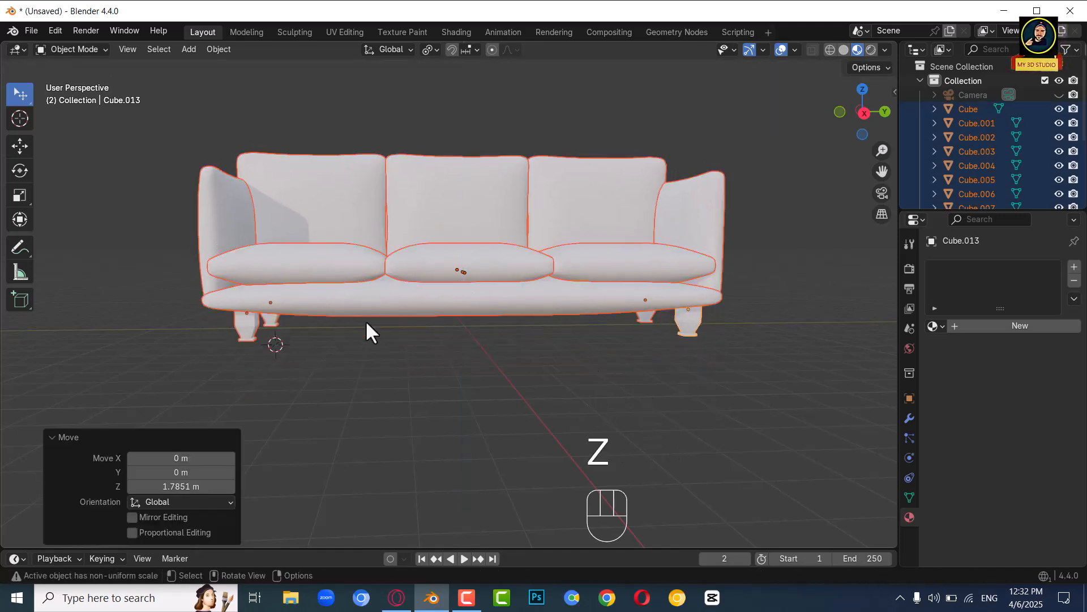
# Step: Add a new material to the front leg at the negative Y end and set its base color to black (#000000FF)
pyautogui.click(241, 331)
pyautogui.scroll(2, 253, 334)
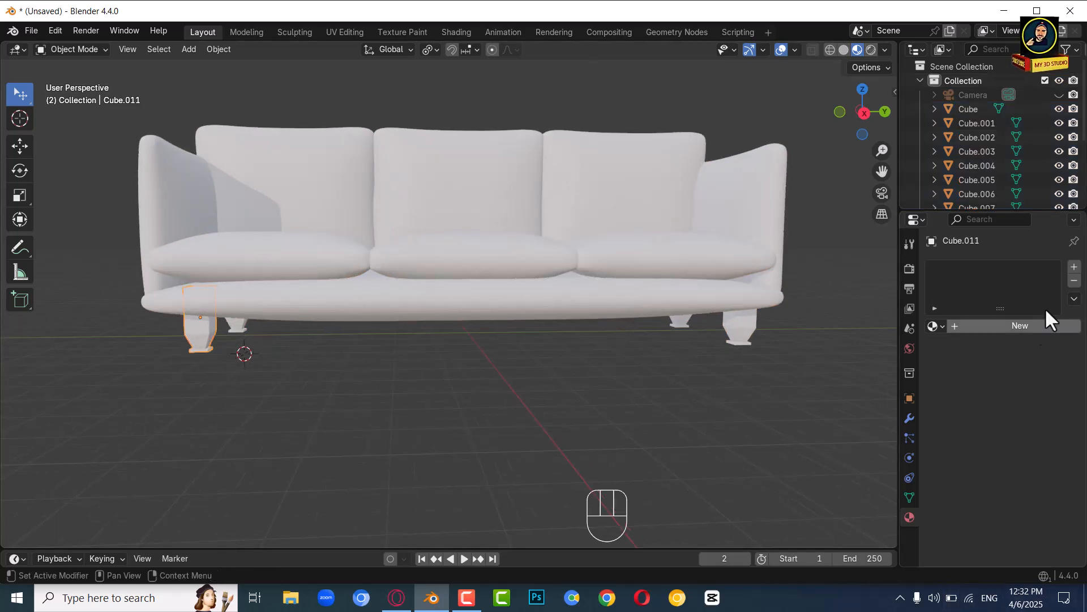
pyautogui.click(1074, 266)
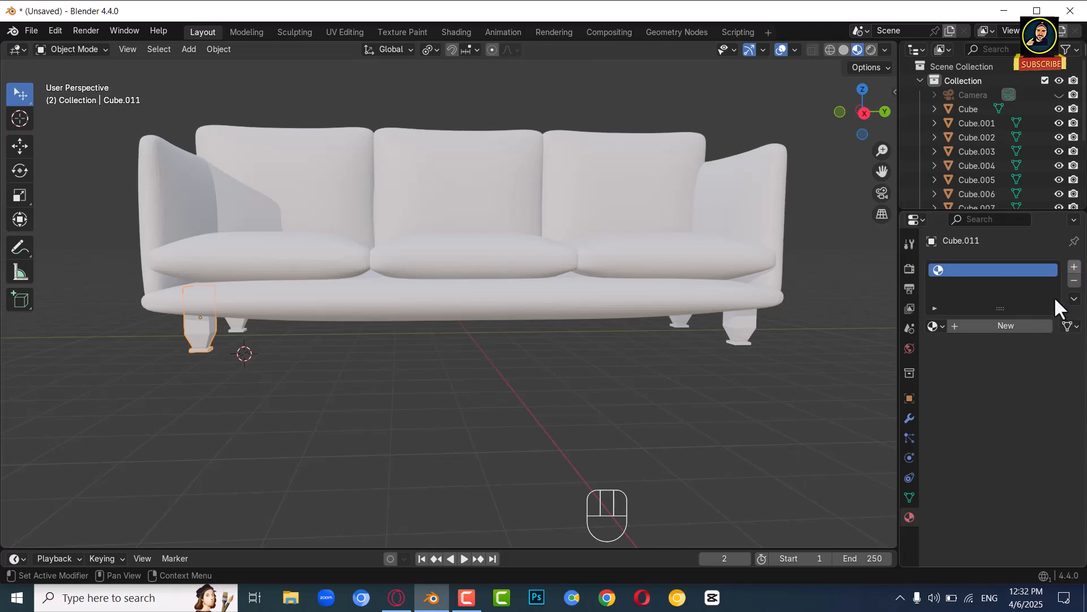
pyautogui.click(1012, 328)
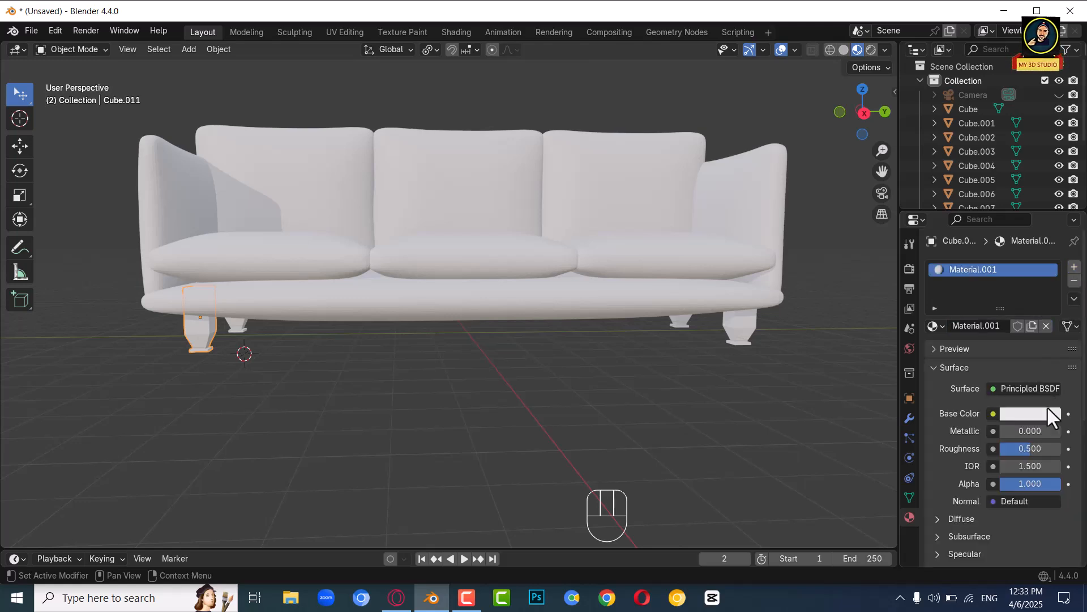
pyautogui.click(1046, 414)
pyautogui.moveTo(991, 358); pyautogui.dragTo(957, 357)
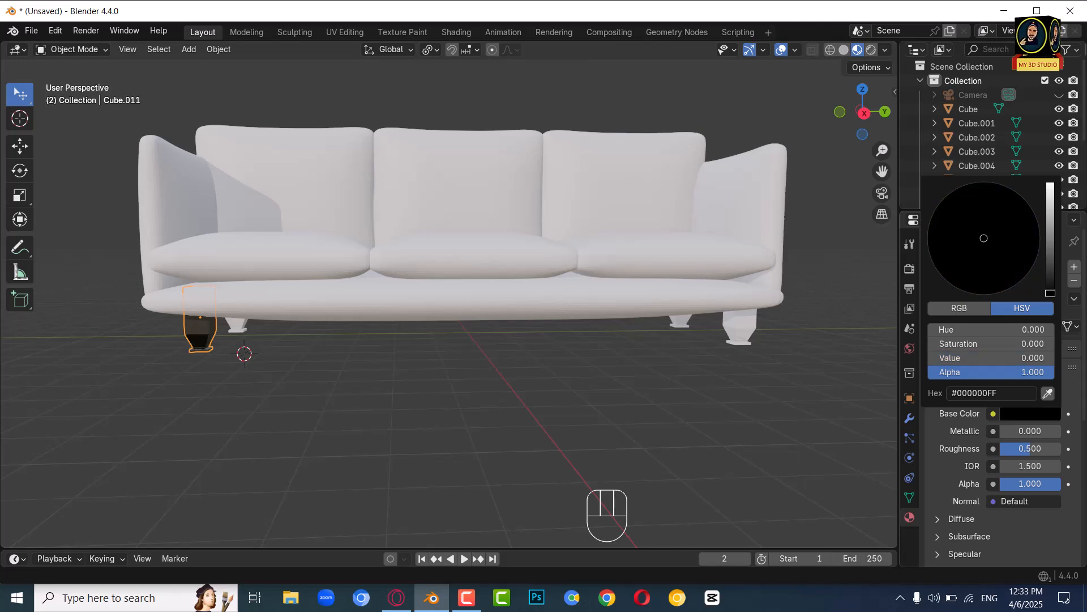
# Step: Assign the existing black Material.001 to each of the three remaining sofa legs
pyautogui.click(244, 333)
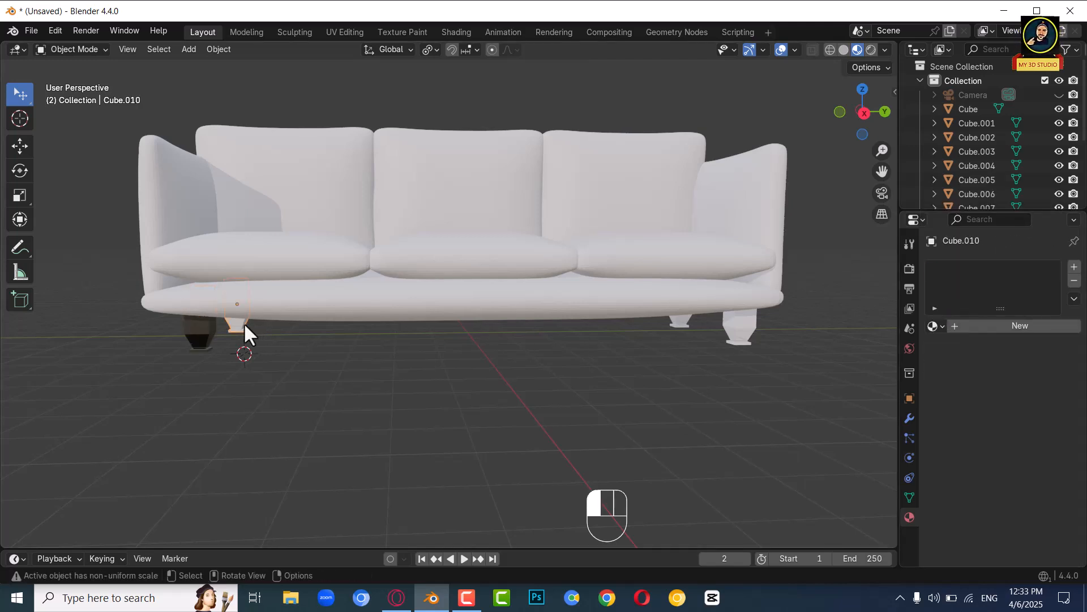
pyautogui.click(936, 326)
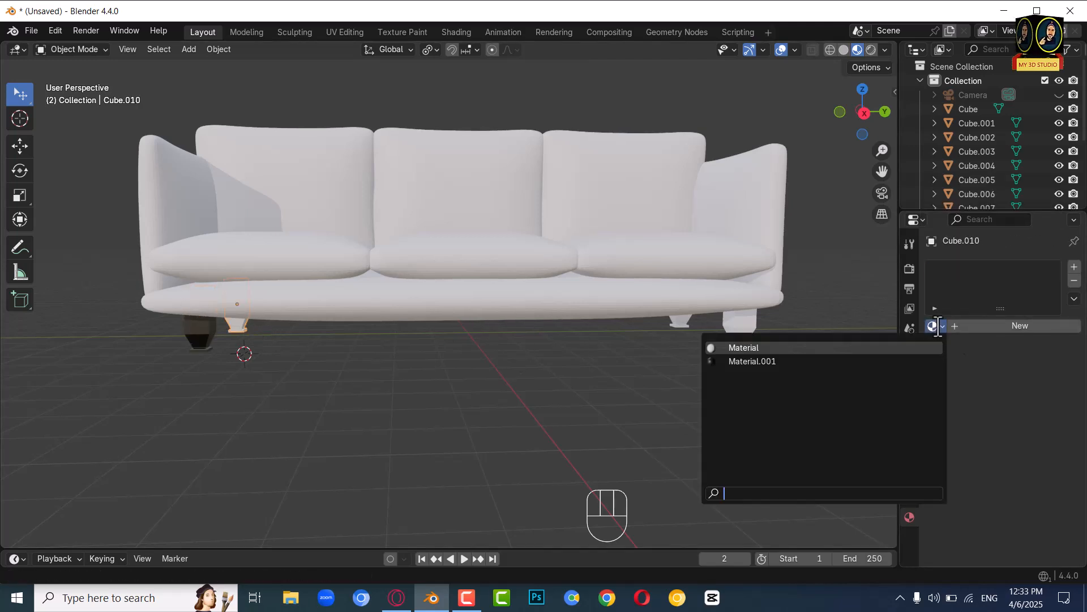
pyautogui.click(774, 360)
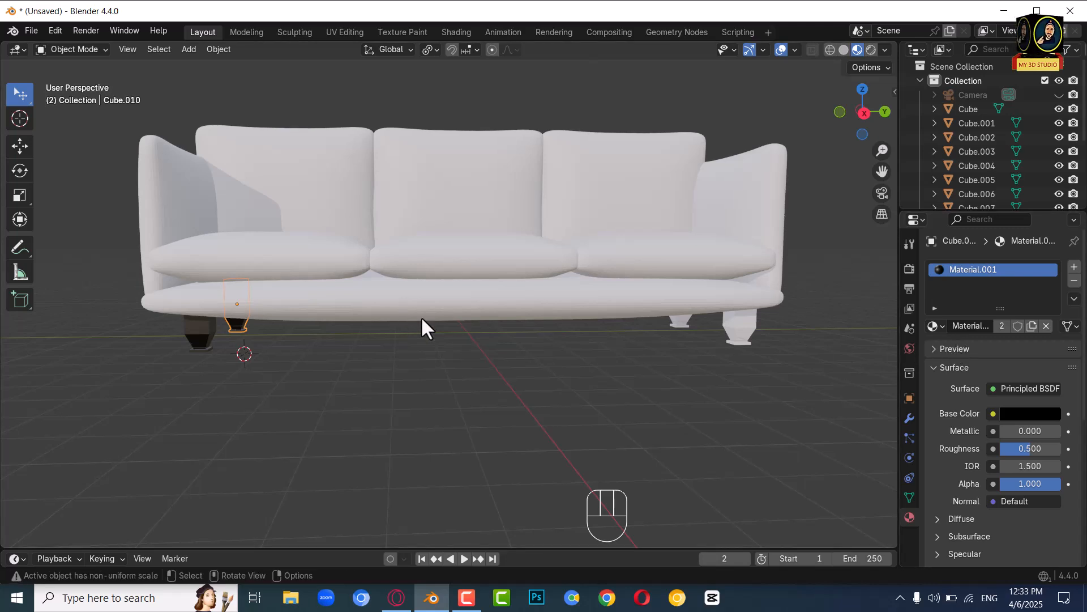
pyautogui.click(680, 328)
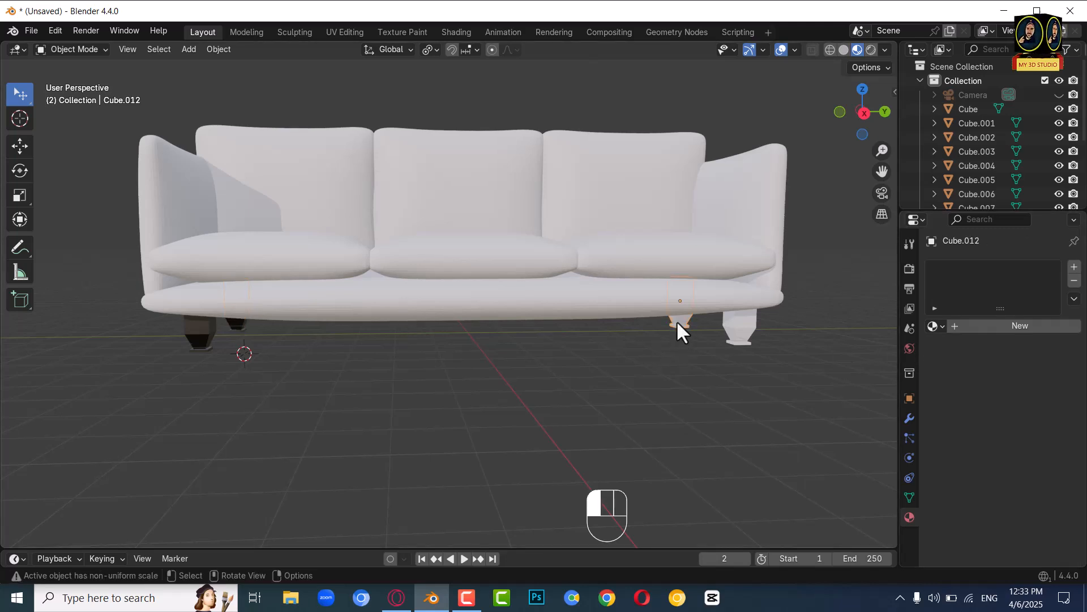
pyautogui.click(940, 326)
pyautogui.click(749, 362)
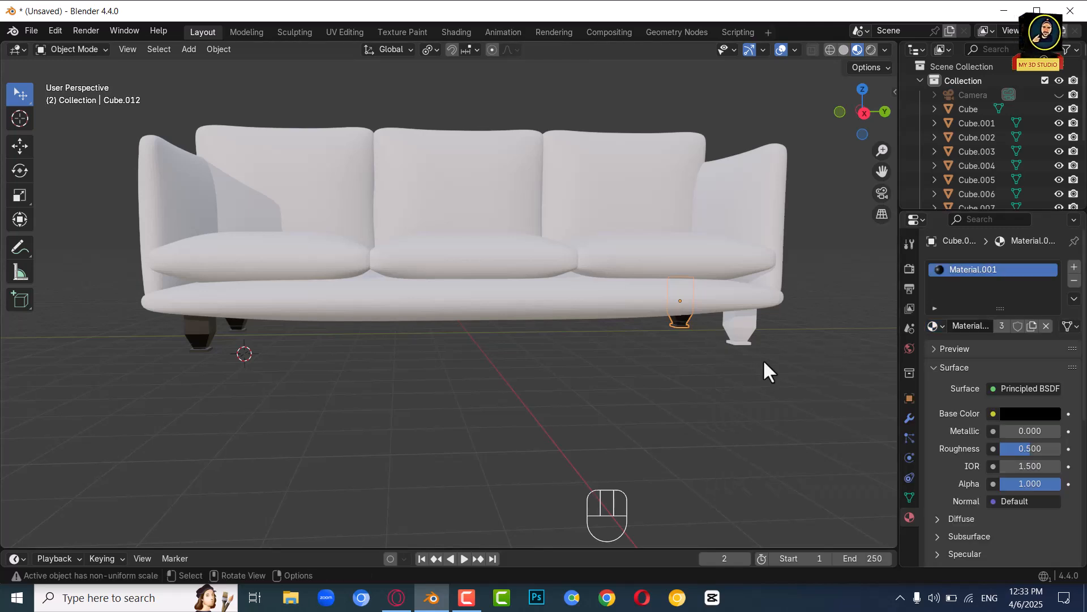
pyautogui.click(752, 327)
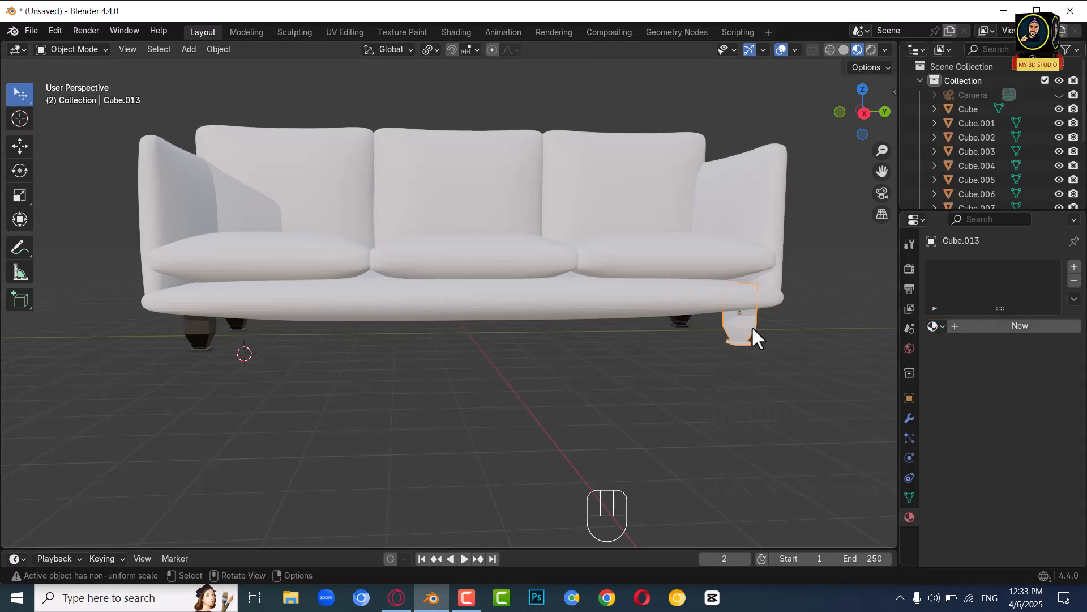
pyautogui.click(939, 326)
pyautogui.click(757, 361)
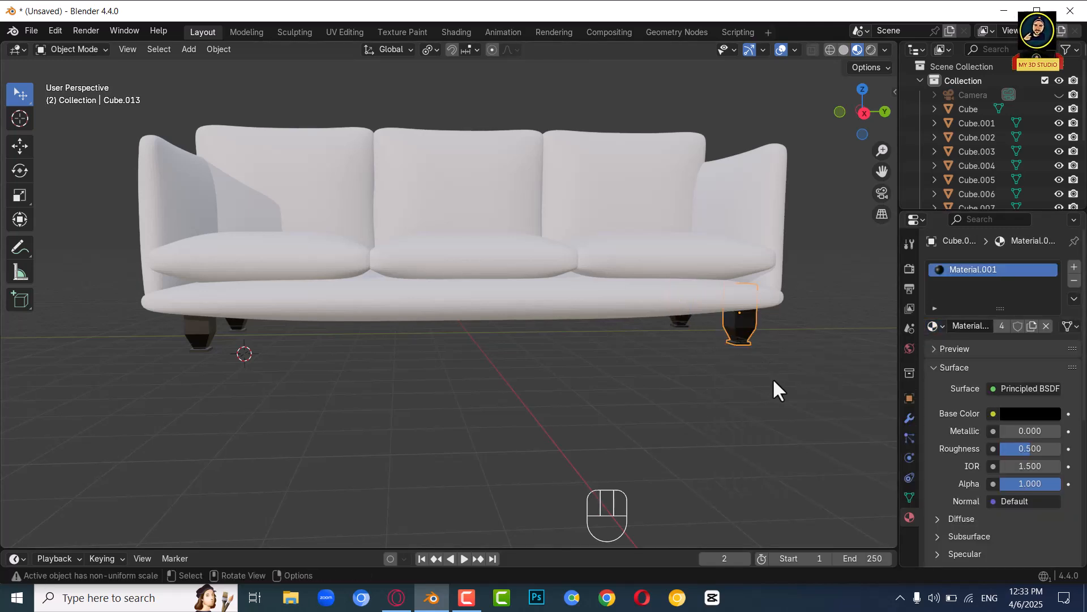
# Step: Select every sofa part, apply location, rotation and scale, and join the parts into a single object
pyautogui.scroll(-2, 571, 368)
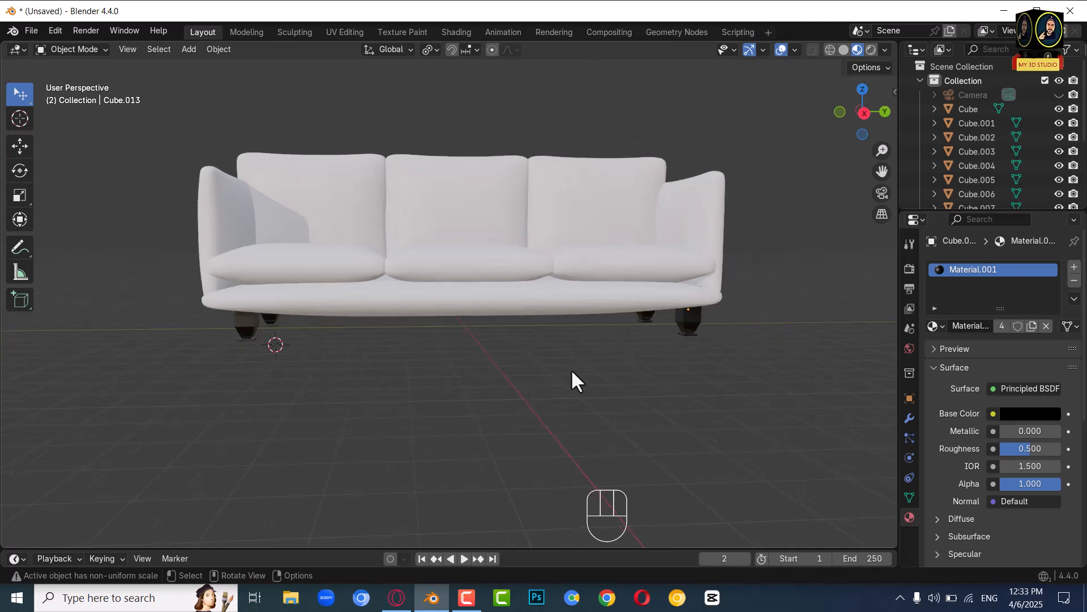
pyautogui.press('a')
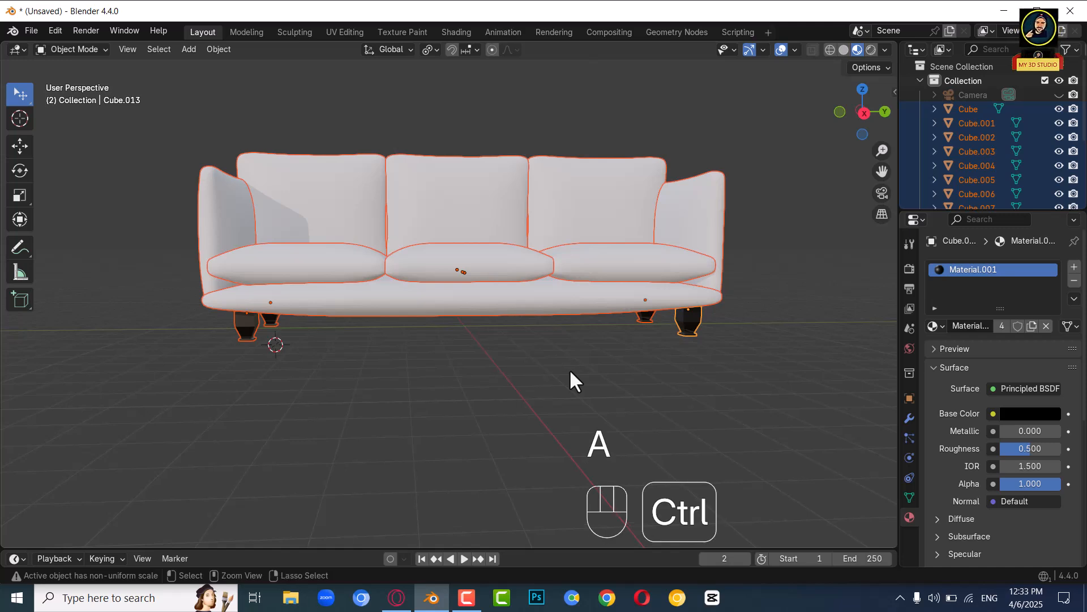
pyautogui.hotkey('ctrl', 'a')
pyautogui.click(569, 371)
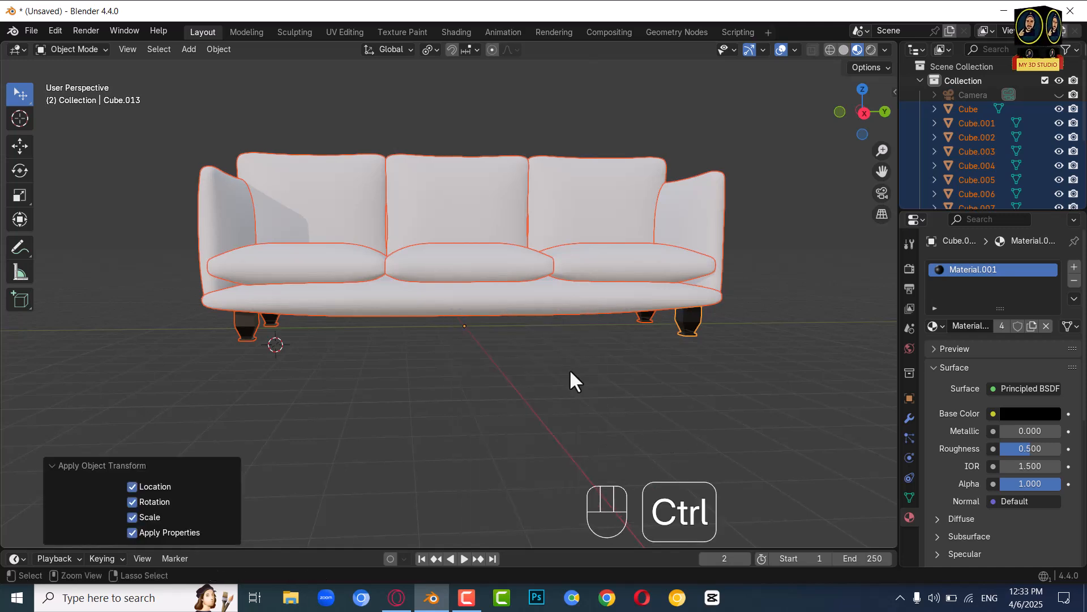
pyautogui.hotkey('ctrl', 'j')
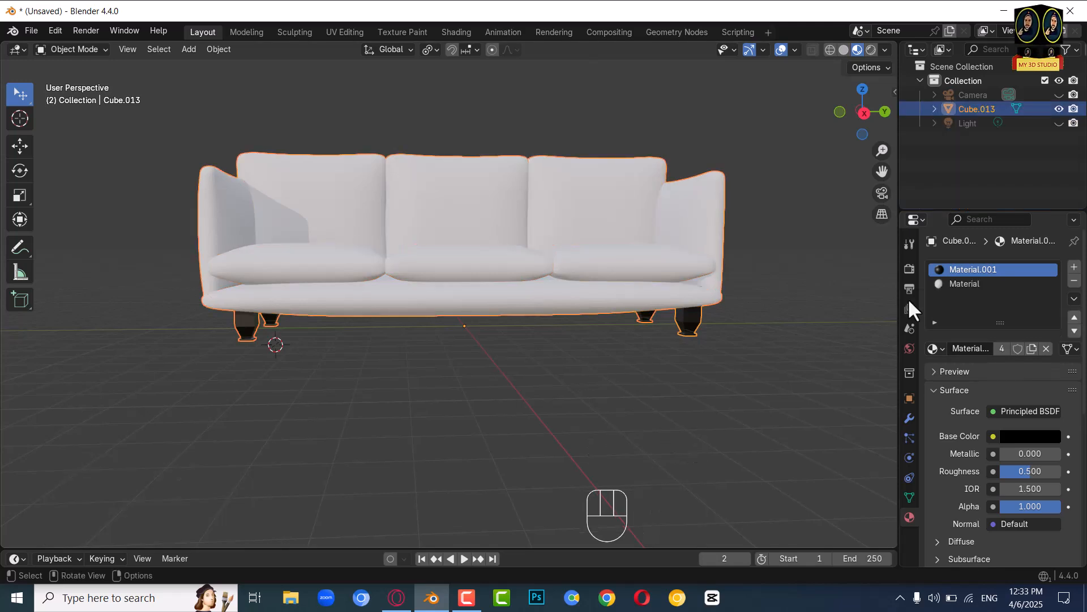
# Step: Remove the white "Material" slot from the joined sofa so only Material.001 is left, then deselect the sofa
pyautogui.click(972, 283)
pyautogui.click(1076, 281)
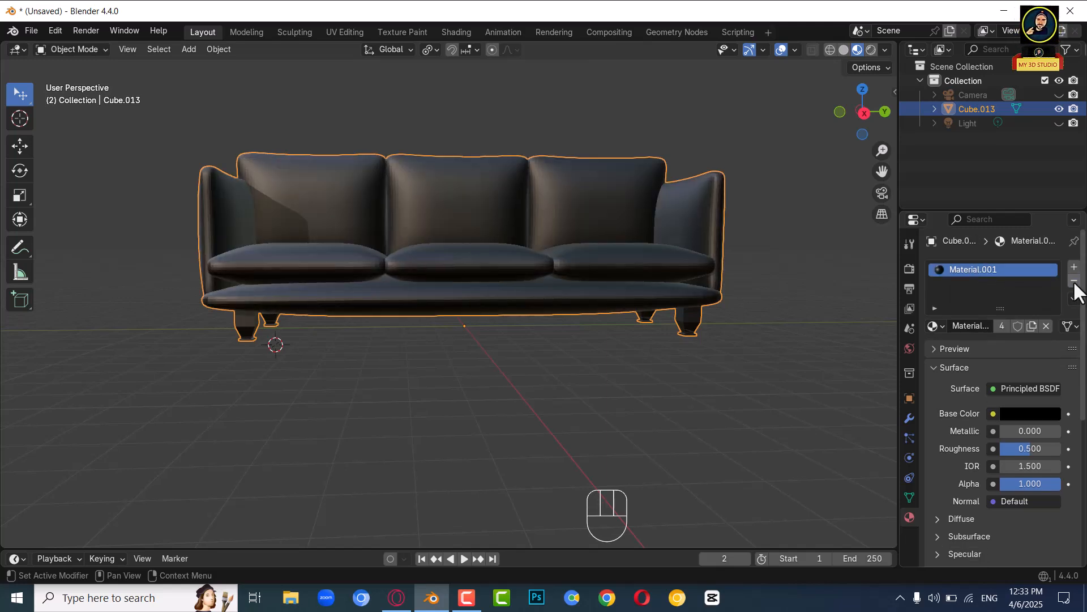
pyautogui.click(680, 392)
pyautogui.keyDown('alt'); pyautogui.moveTo(699, 393); pyautogui.dragTo(217, 435, button='middle'); pyautogui.keyUp('alt')
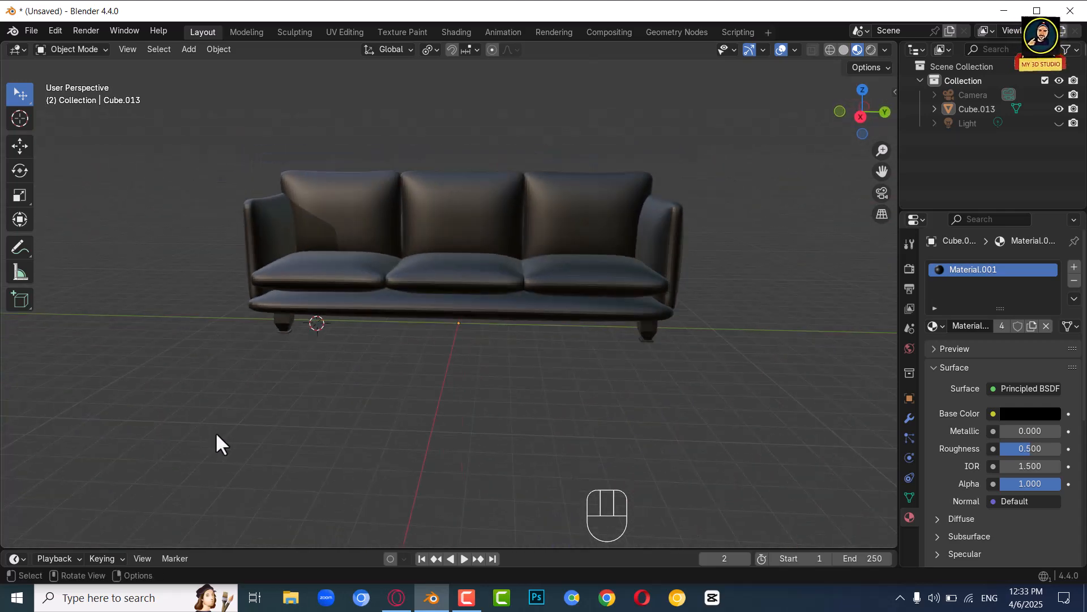
# Step: Apply Shade Auto Smooth with a 30° angle to the joined sofa
pyautogui.click(436, 286)
pyautogui.scroll(5, 448, 238)
pyautogui.rightClick(464, 150)
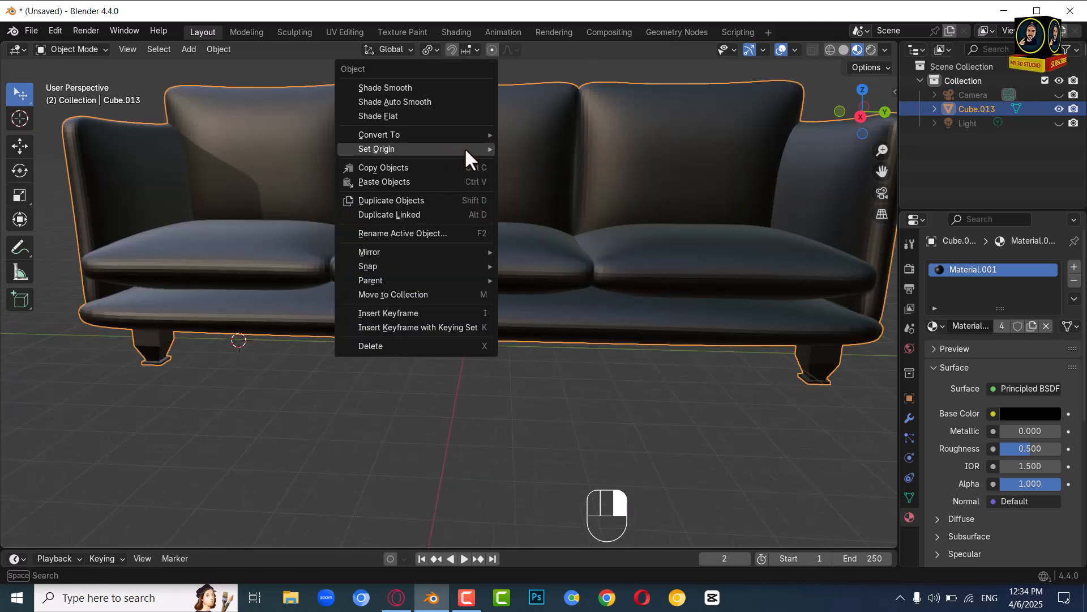
pyautogui.click(455, 102)
pyautogui.scroll(-2, 498, 198)
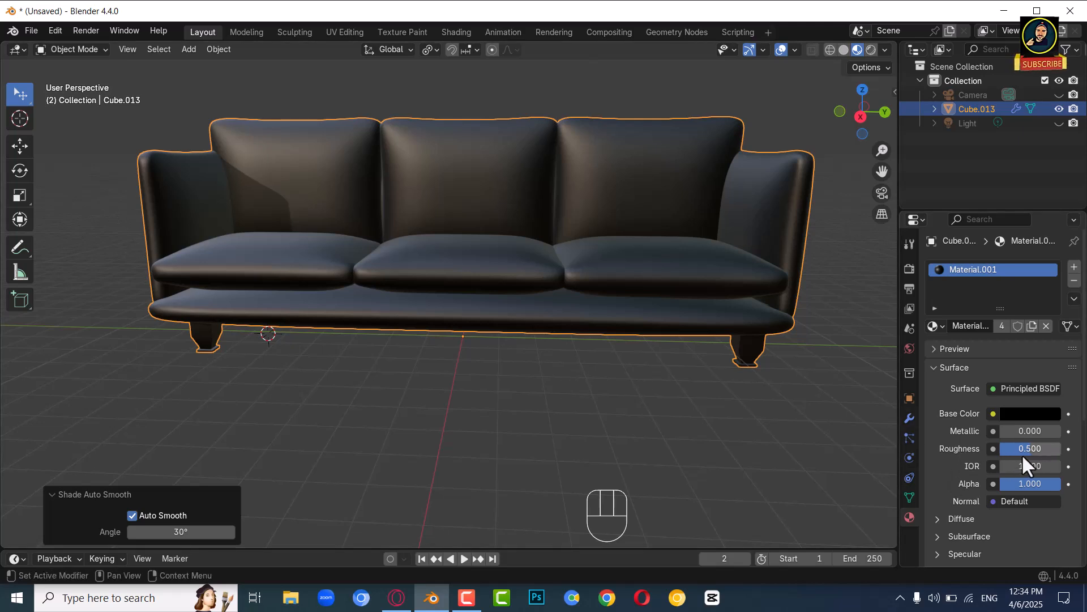
# Step: Set the roughness of the sofa's Material.001 to 1.000 and deselect the sofa
pyautogui.moveTo(1021, 449); pyautogui.dragTo(1059, 448)
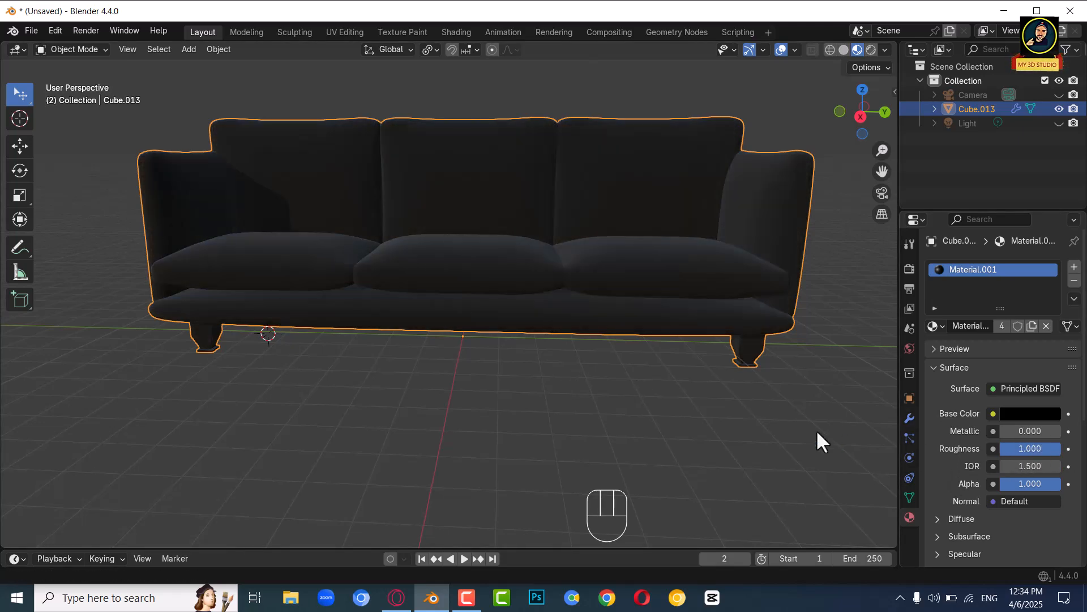
pyautogui.keyDown('alt'); pyautogui.moveTo(638, 373); pyautogui.dragTo(592, 427, button='middle'); pyautogui.keyUp('alt')
pyautogui.click(578, 446)
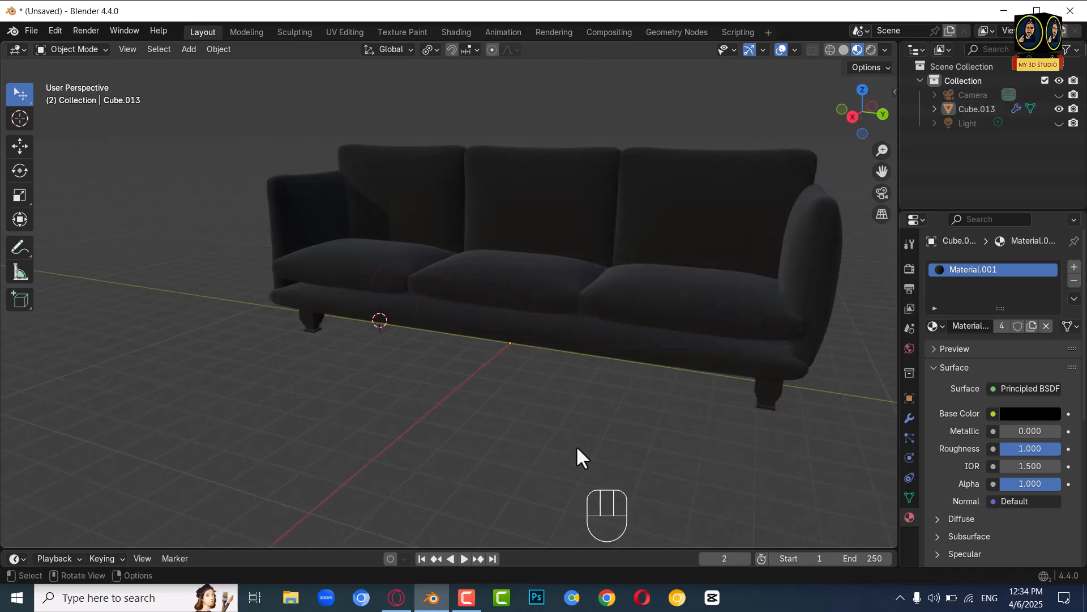
pyautogui.scroll(2, 573, 447)
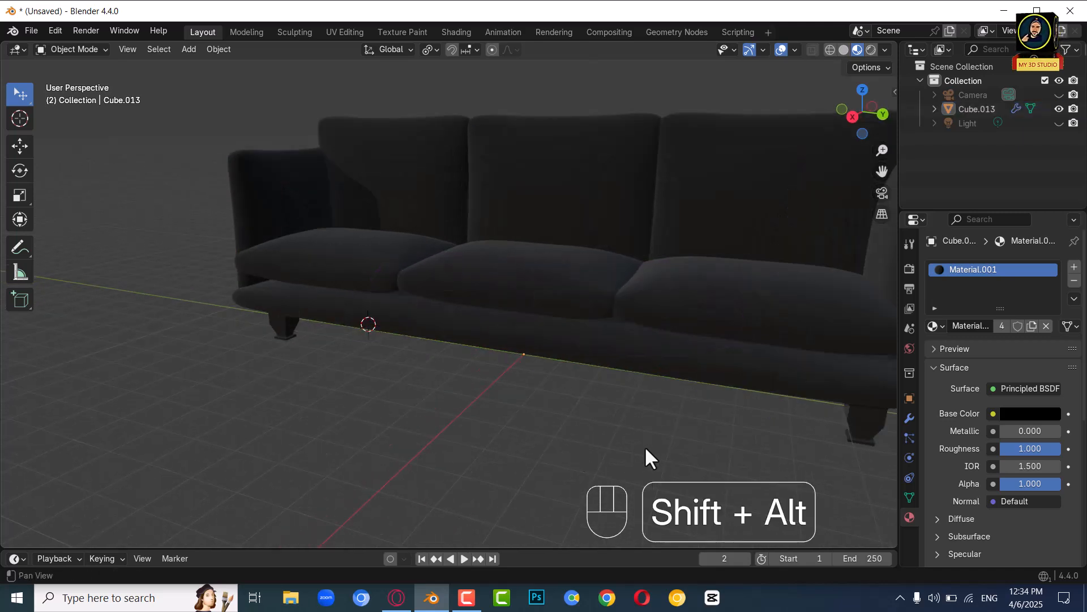
pyautogui.keyDown('alt'); pyautogui.keyDown('shift'); pyautogui.moveTo(644, 447); pyautogui.dragTo(579, 447, button='middle'); pyautogui.keyUp('shift'); pyautogui.keyUp('alt')
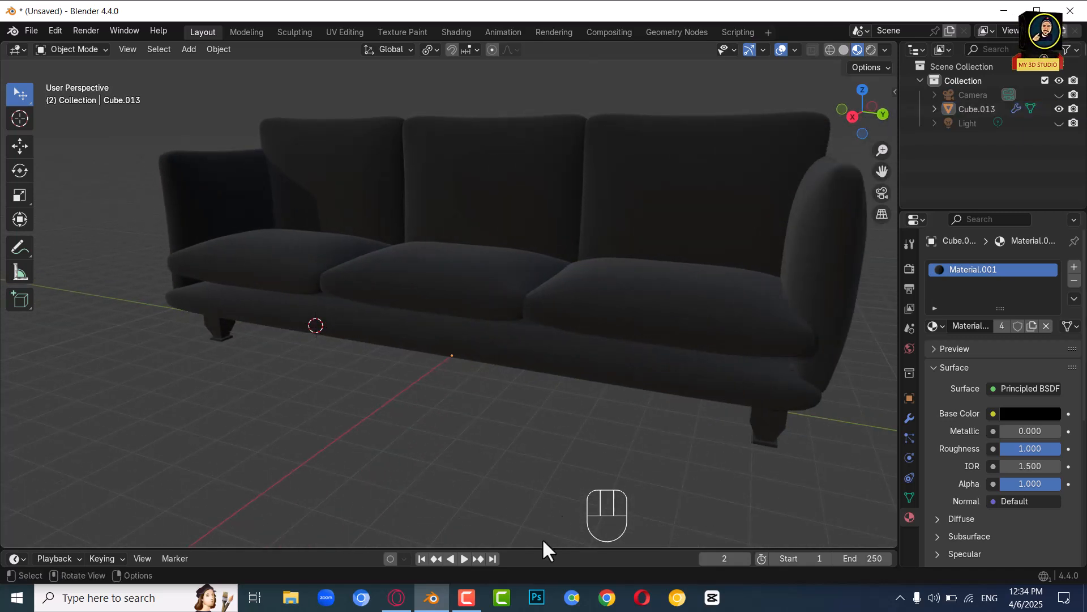